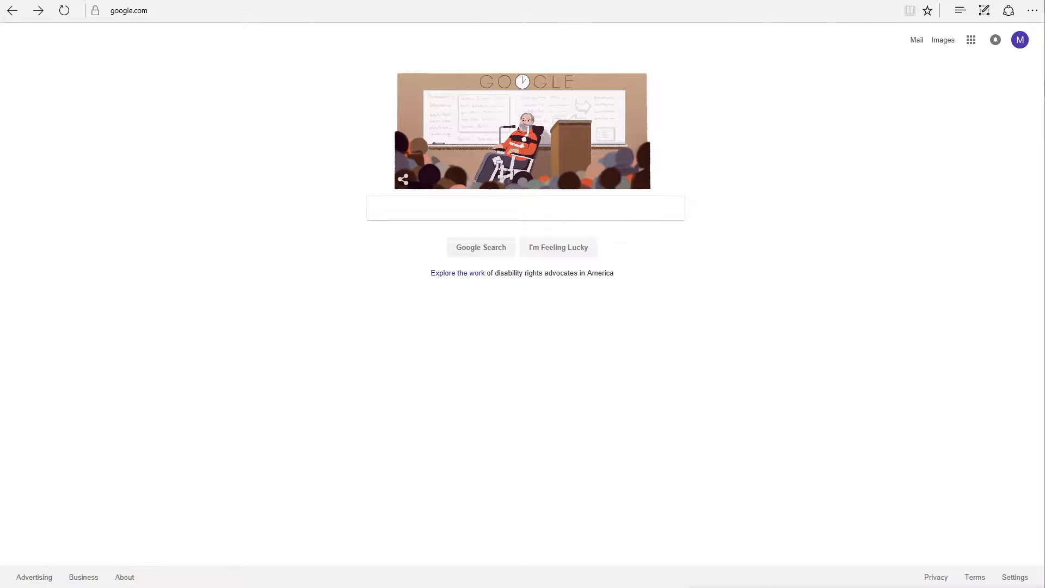
Go to karldash.com and fill the login with the saved account credentials
click(159, 10)
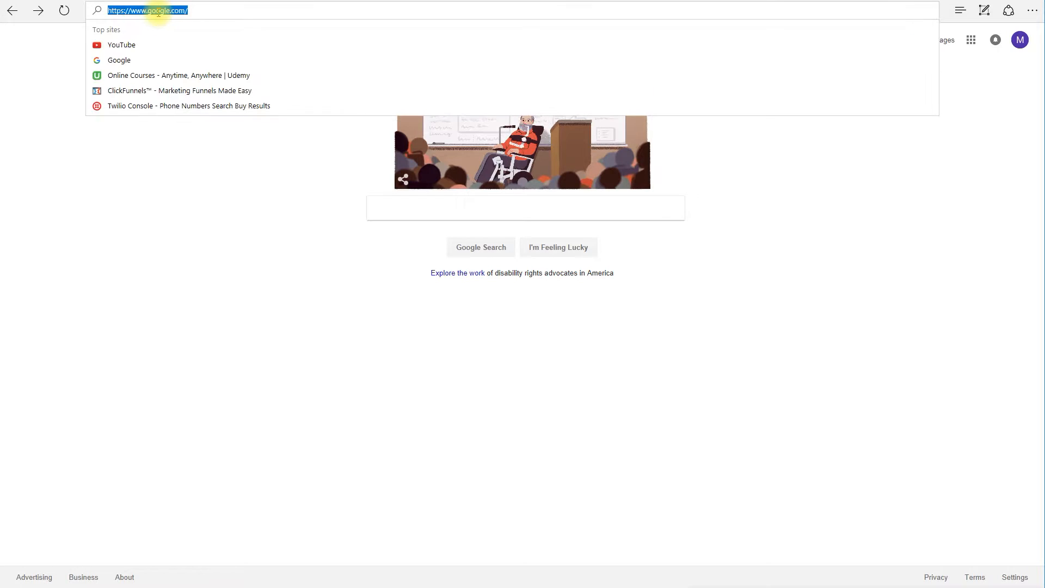
text(karldash)
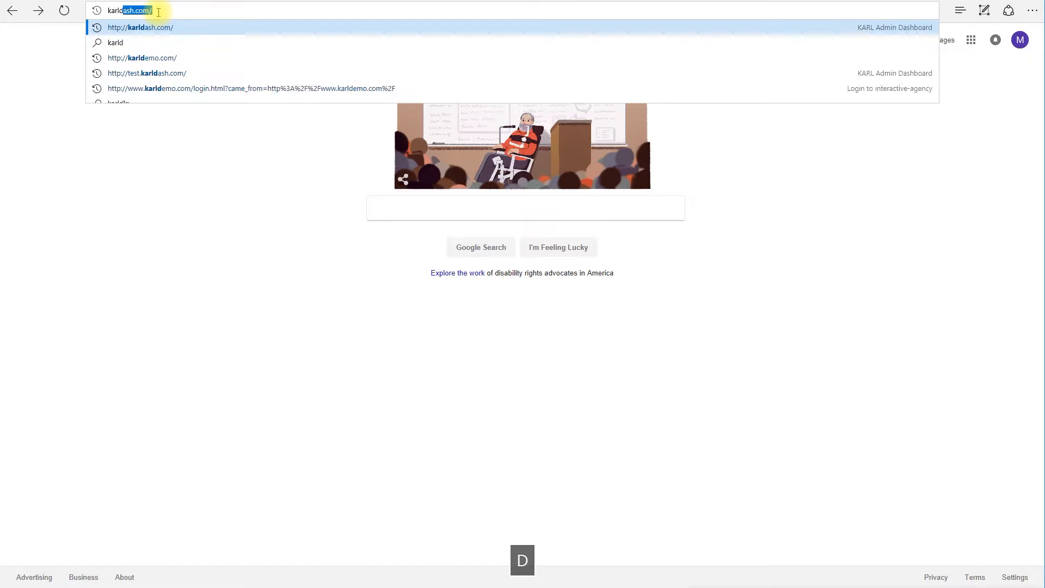
text(.)
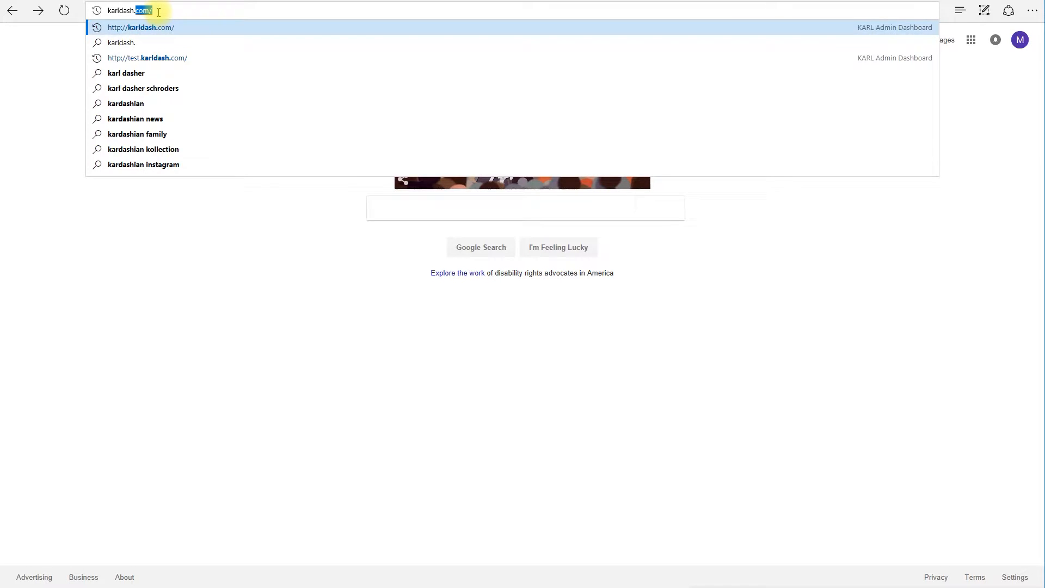
key(Return)
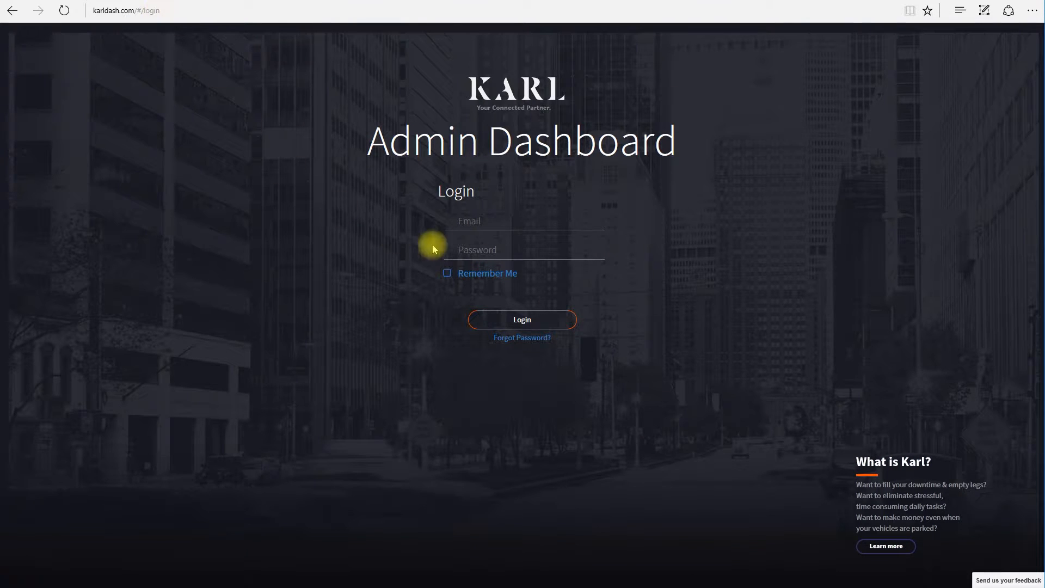
click(495, 221)
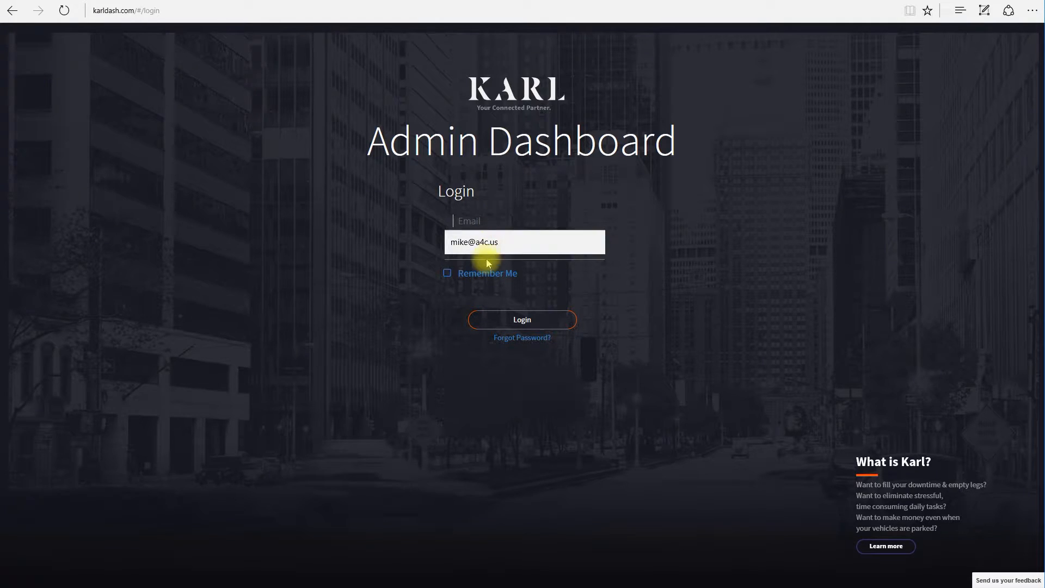
click(490, 242)
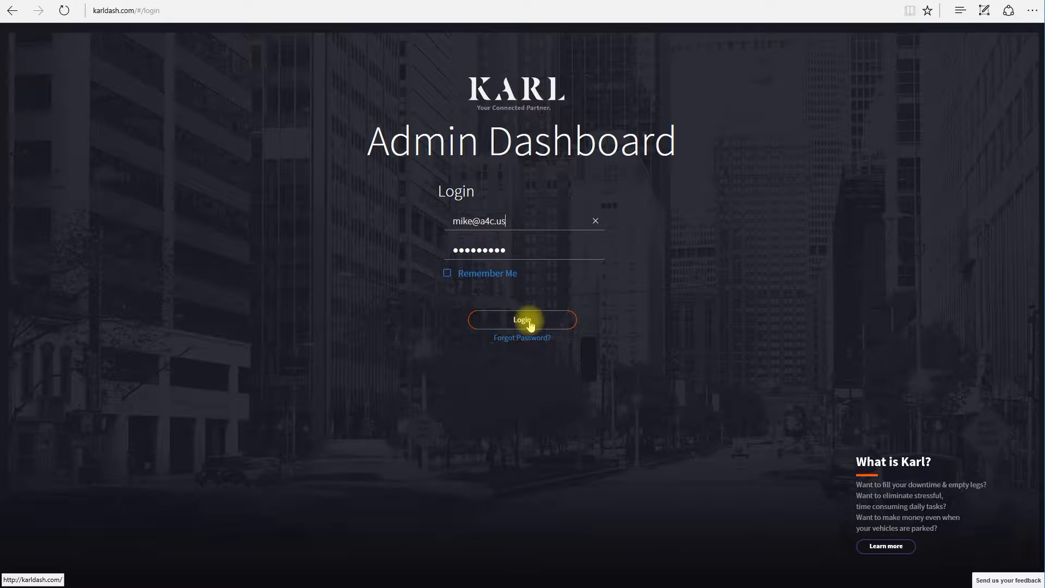
Log in, centre the home map on downtown Los Angeles, and expand the sidebar labels
click(530, 324)
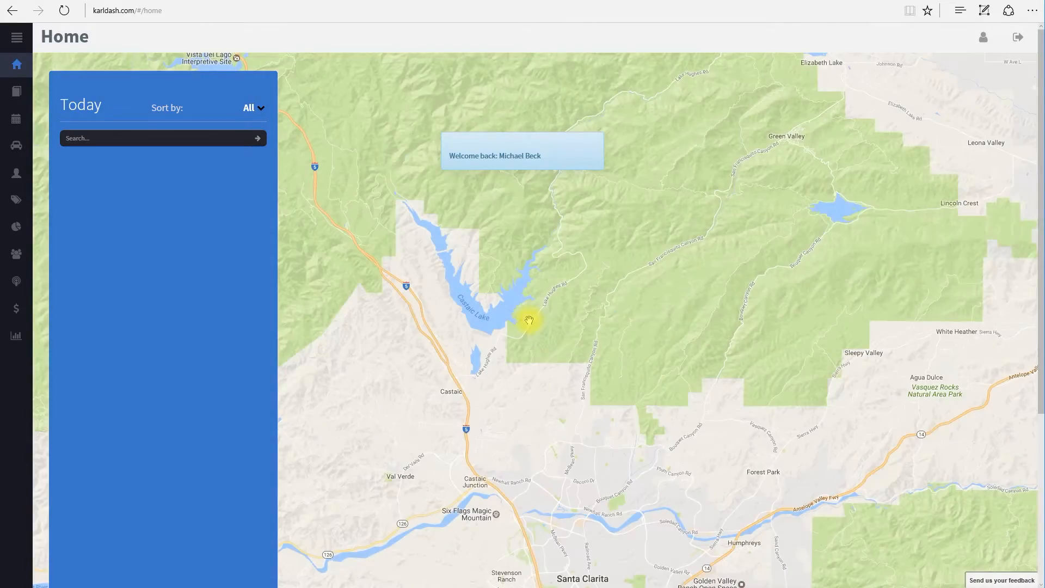
drag(546, 374, 381, 108)
drag(763, 415, 525, 527)
drag(752, 356, 432, 293)
drag(504, 332, 854, 397)
drag(810, 290, 814, 337)
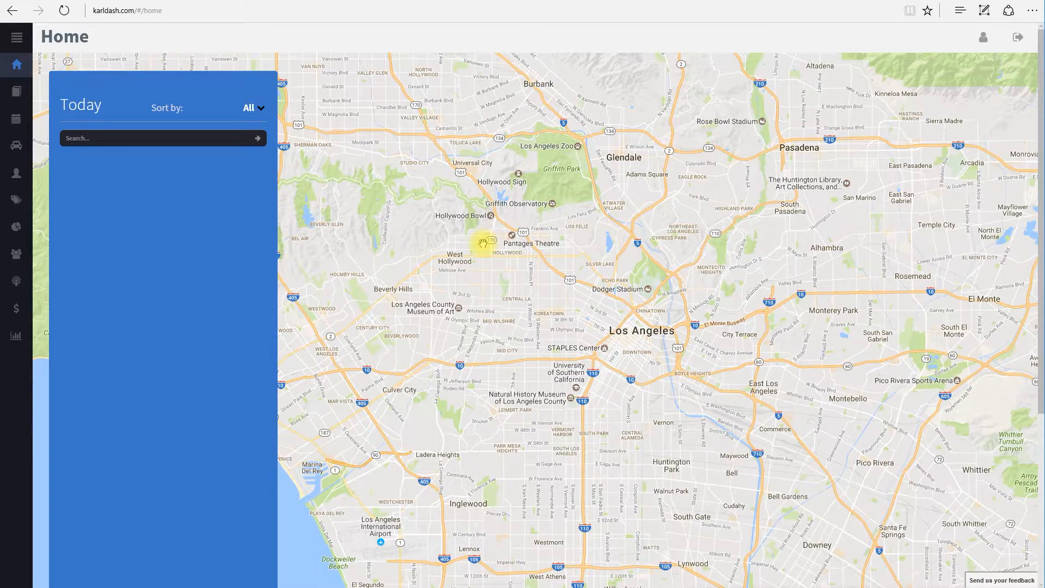
click(15, 38)
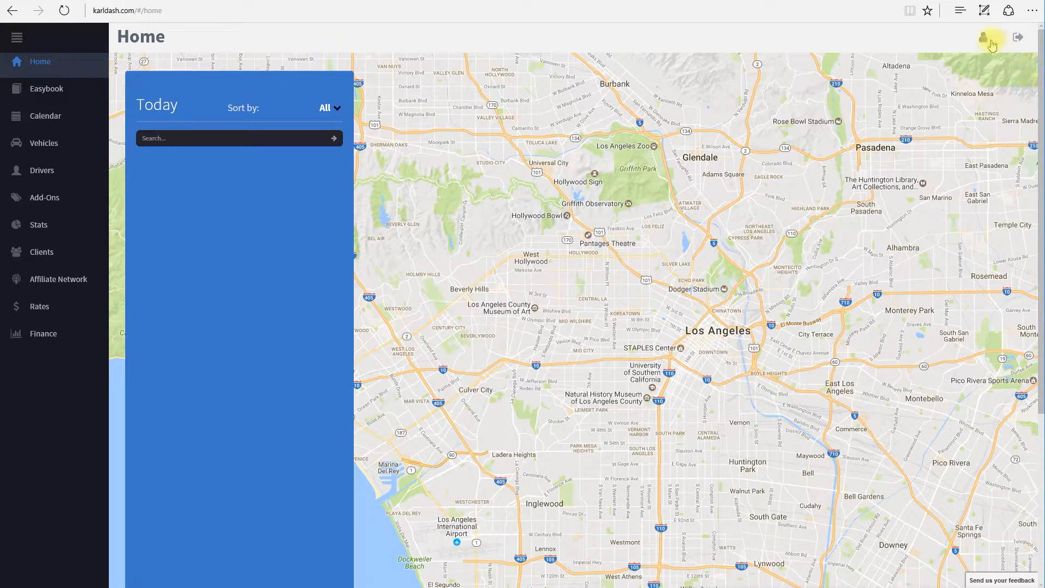
Open the account profile and switch to the ADMIN personal details
click(983, 40)
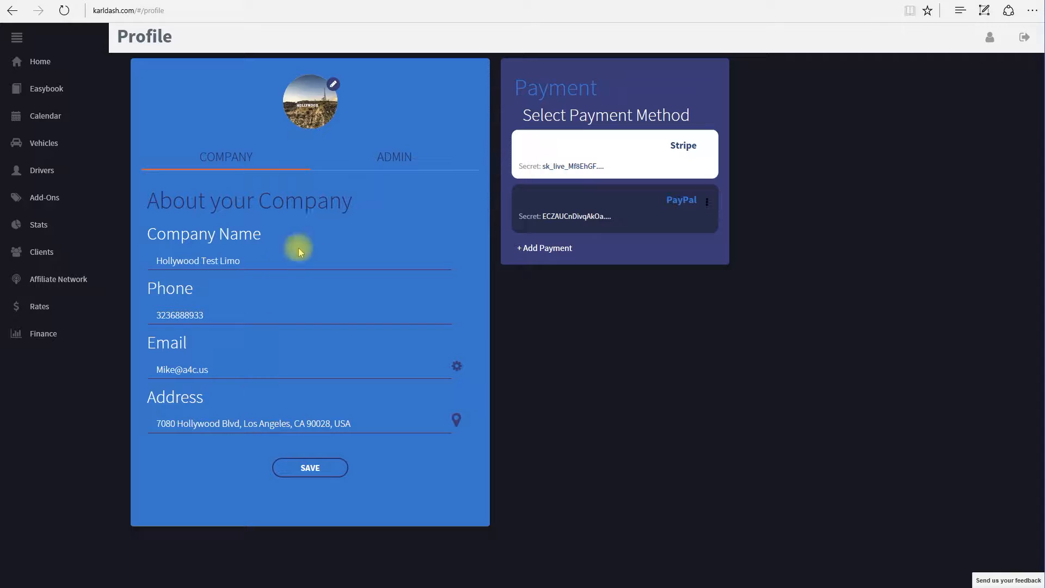
click(383, 162)
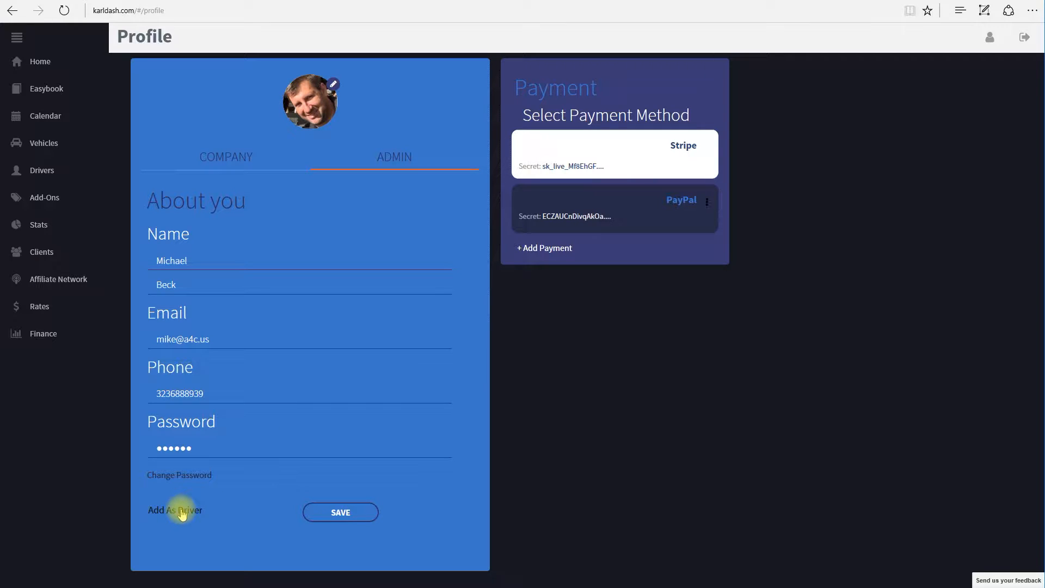
Add the admin as a driver with the driver's licence number and 1 hour advance notice
click(182, 511)
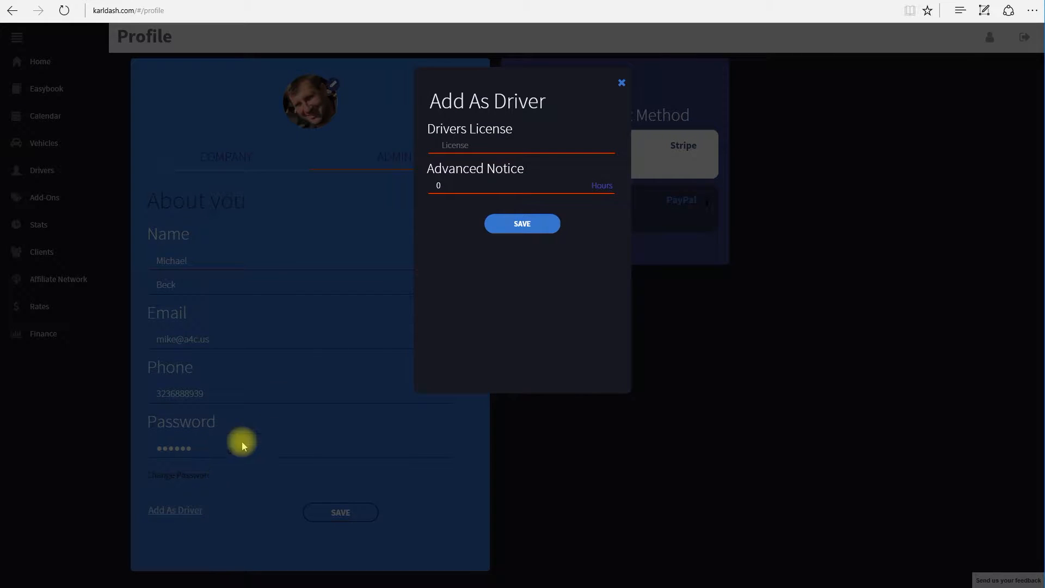
click(464, 148)
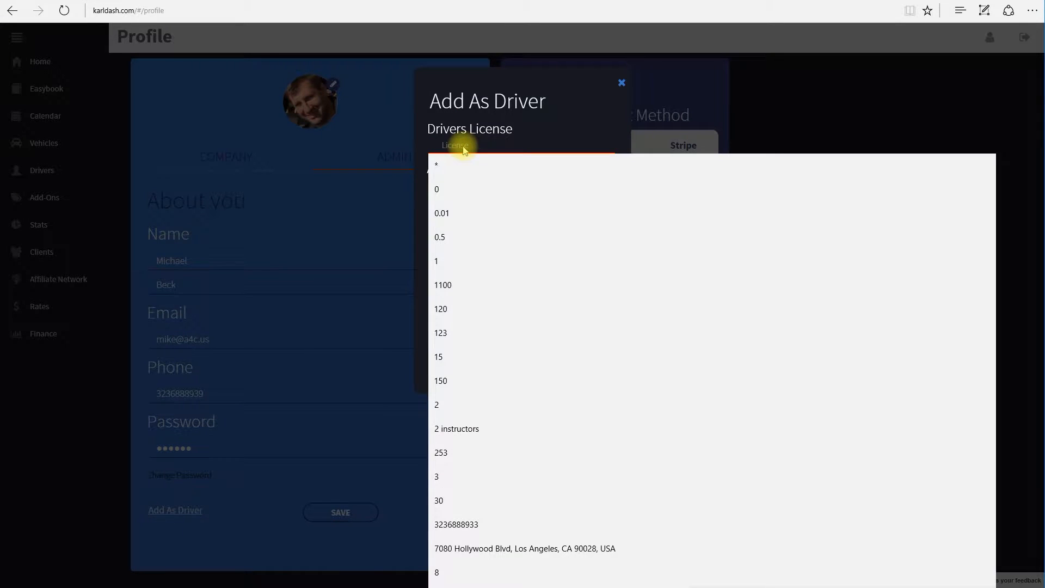
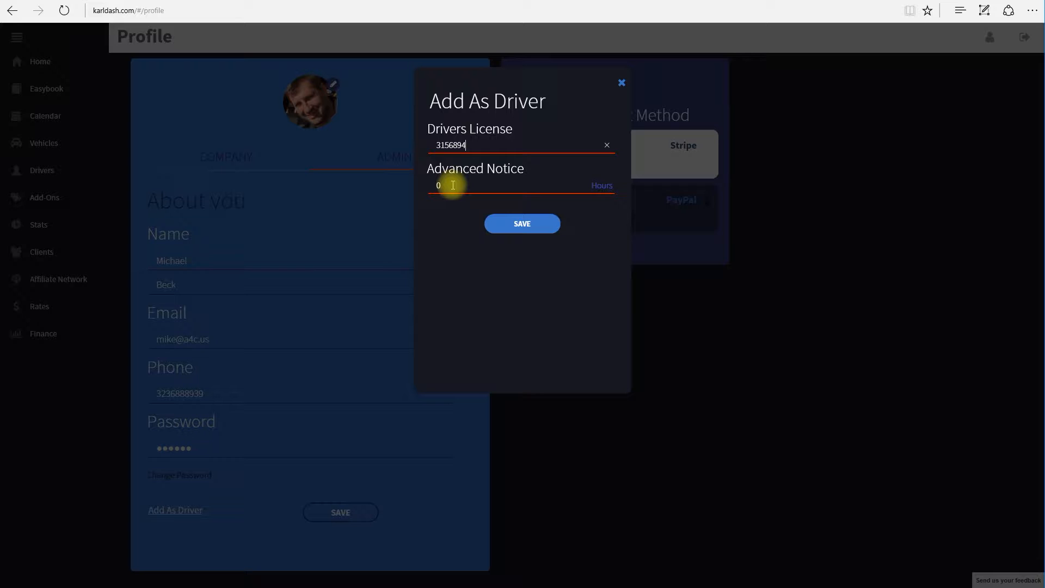
click(453, 185)
double_click(436, 187)
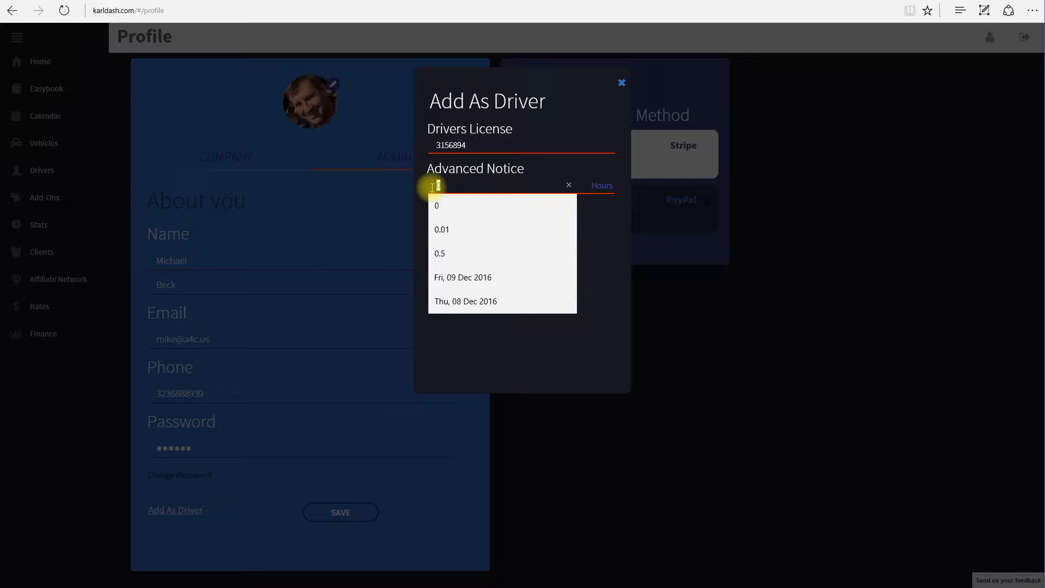
text(1)
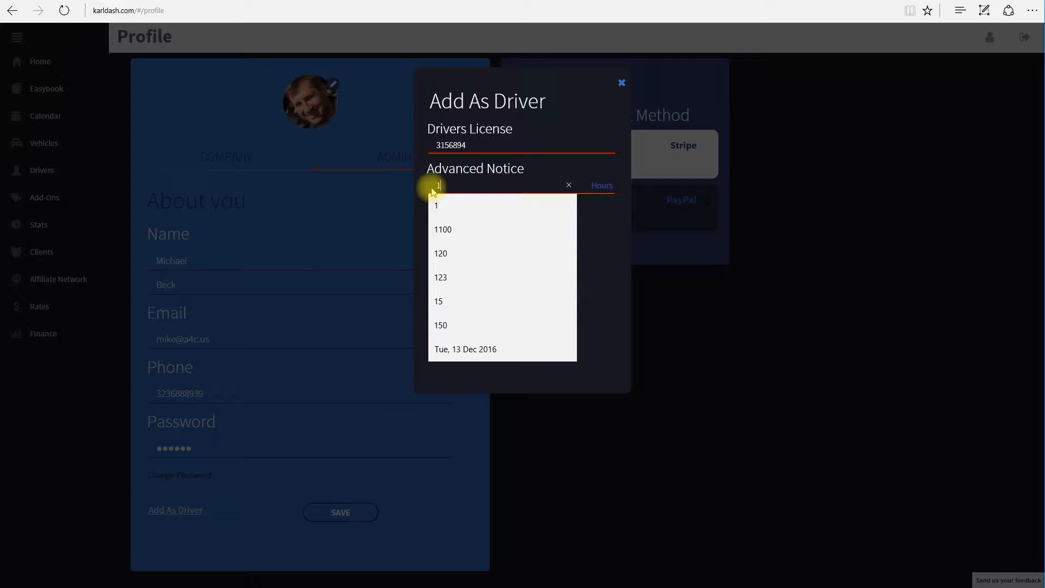
click(593, 236)
click(532, 225)
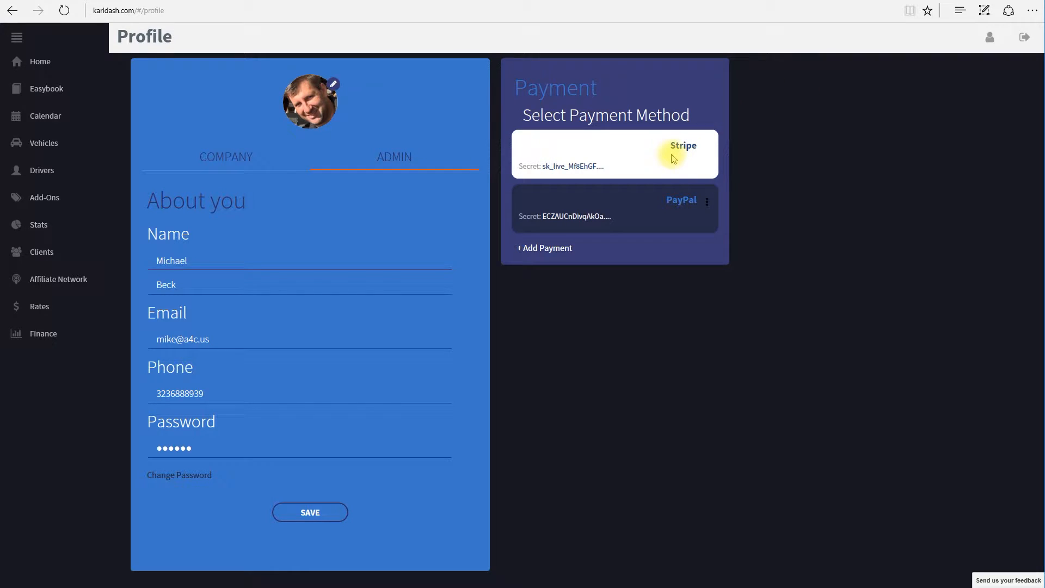
click(552, 249)
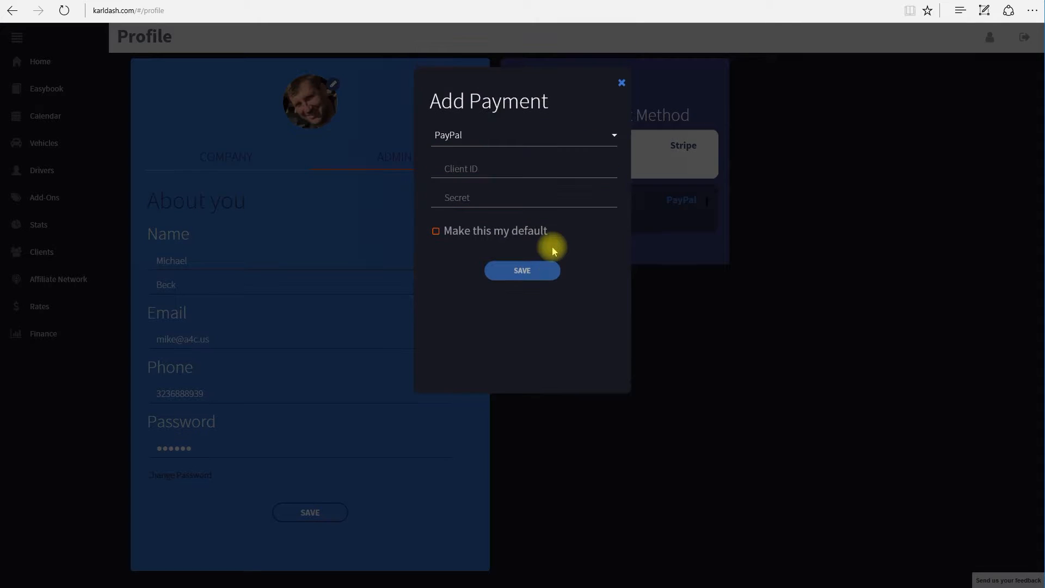
click(459, 138)
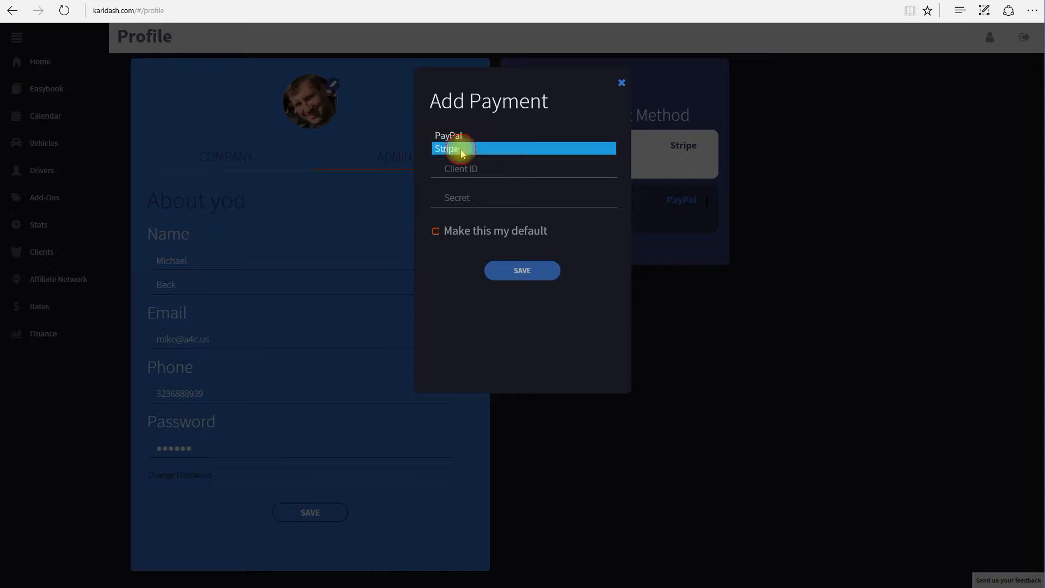
click(460, 148)
click(461, 170)
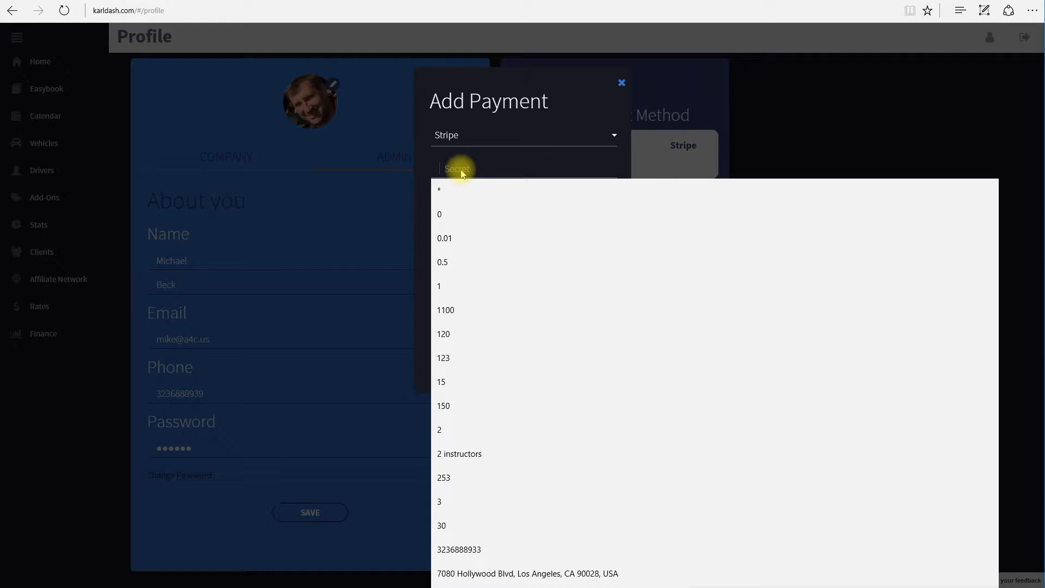
click(473, 169)
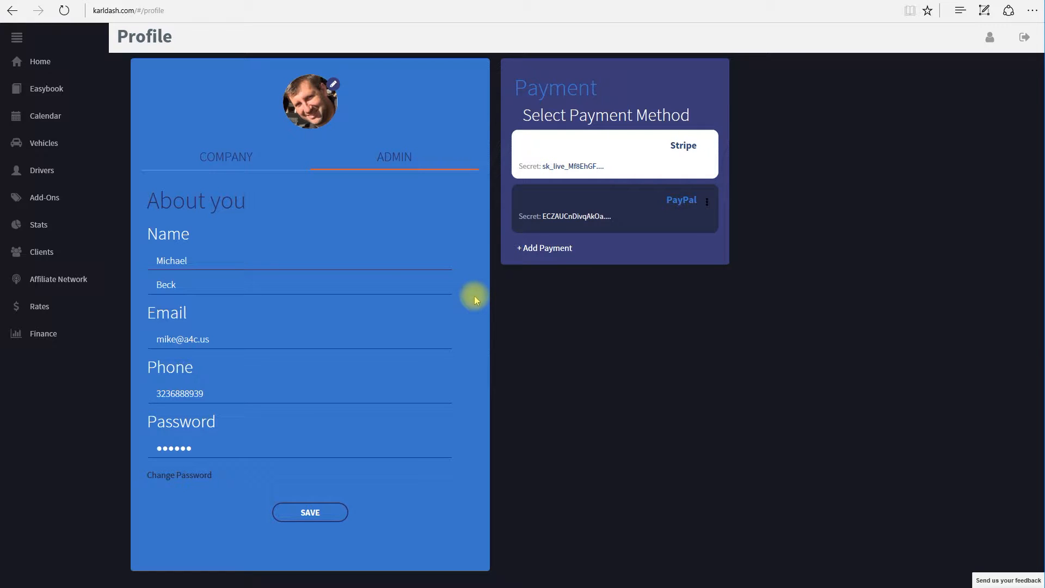
Check the Drivers list, then go to the still-empty Vehicles page
click(43, 179)
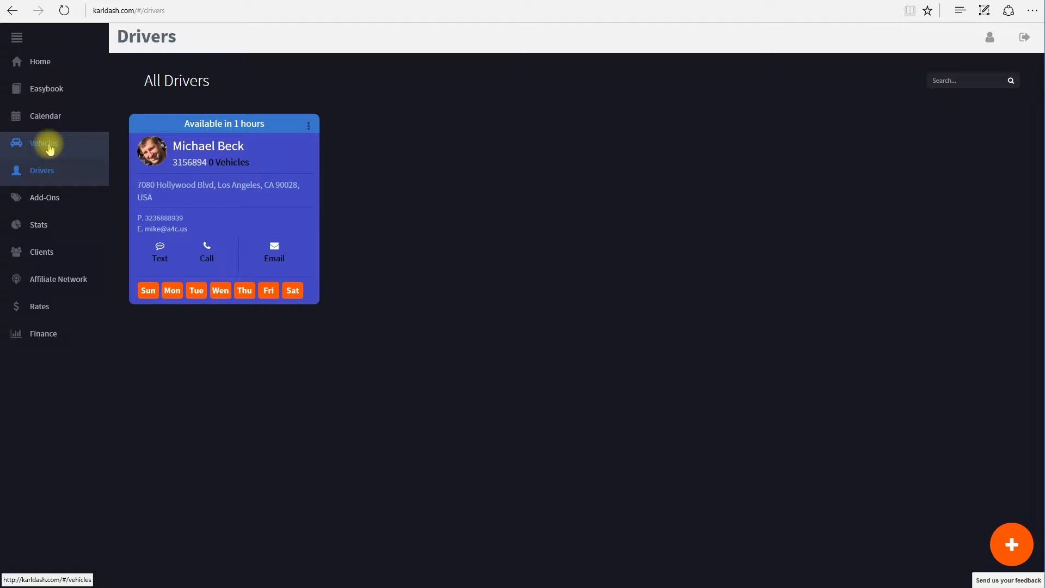
click(50, 149)
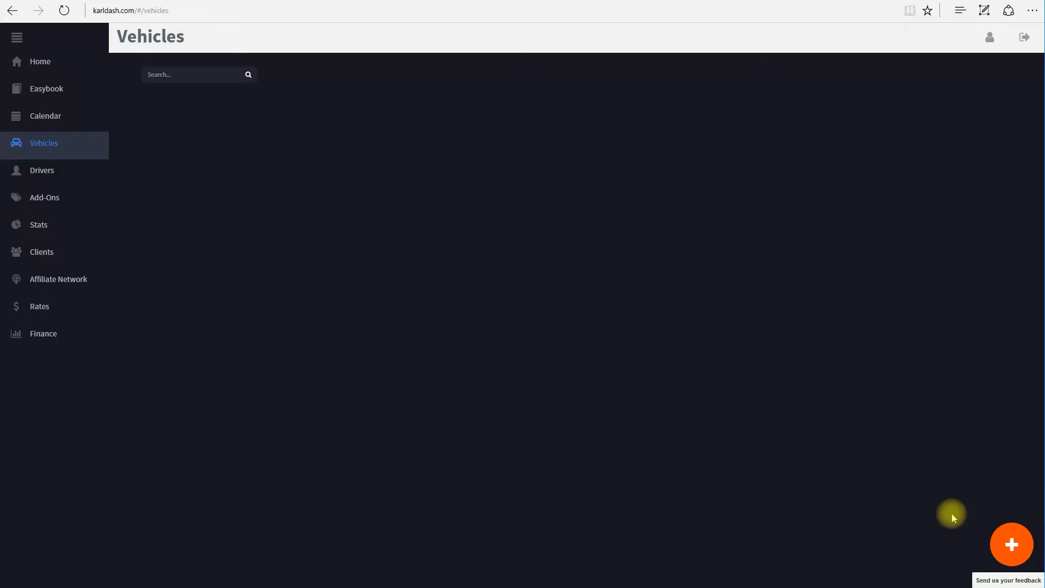
Start a new vehicle: 2015 Maserati Ghibli in black
click(1015, 546)
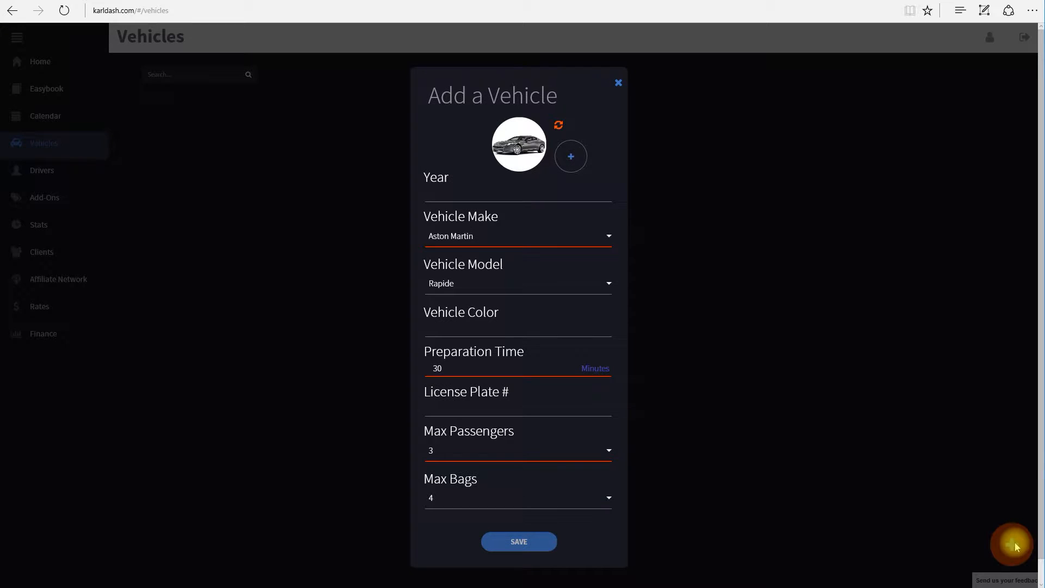
click(451, 198)
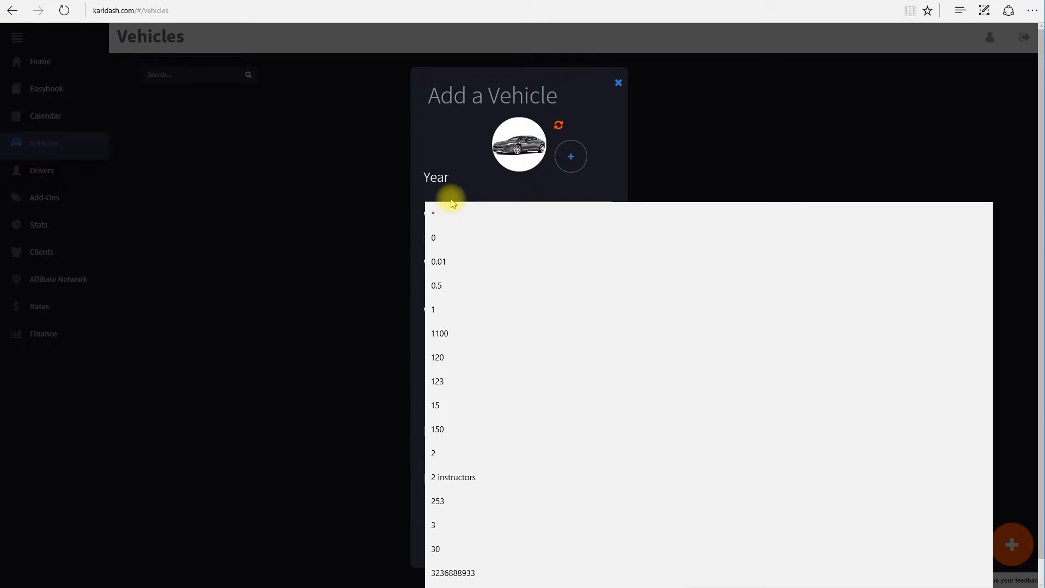
text(2015)
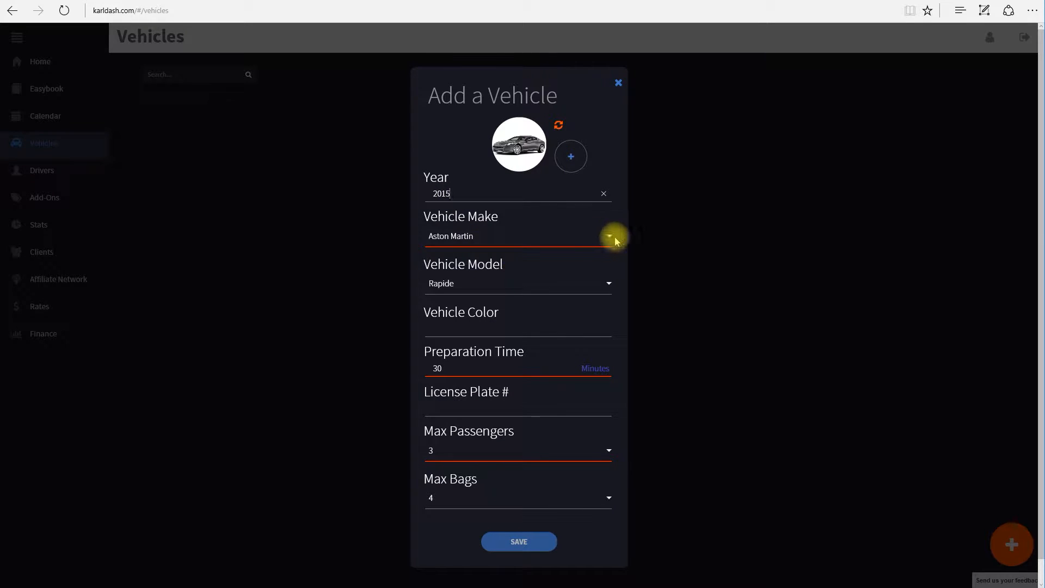
click(609, 236)
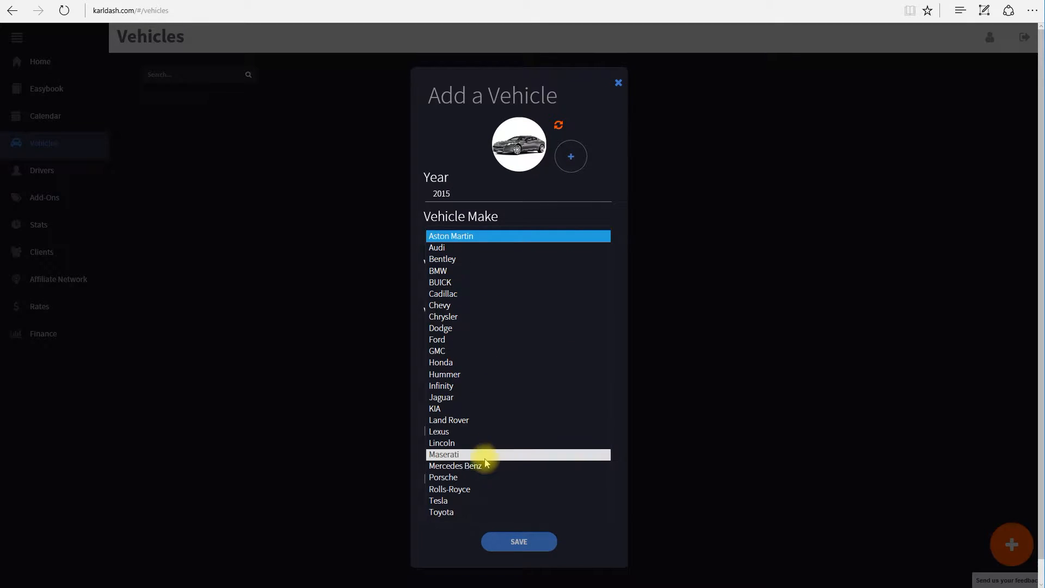
click(473, 460)
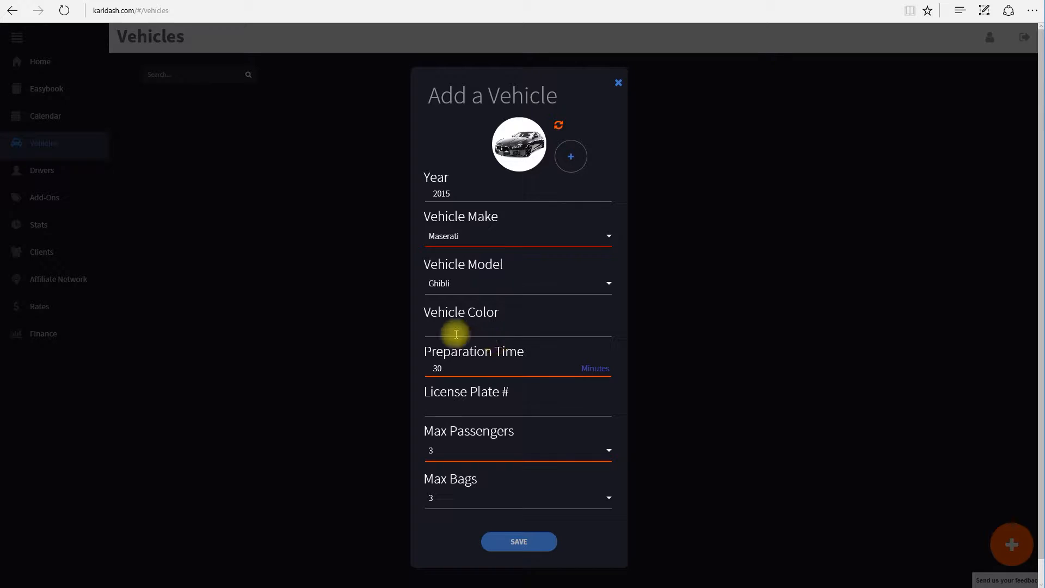
click(571, 158)
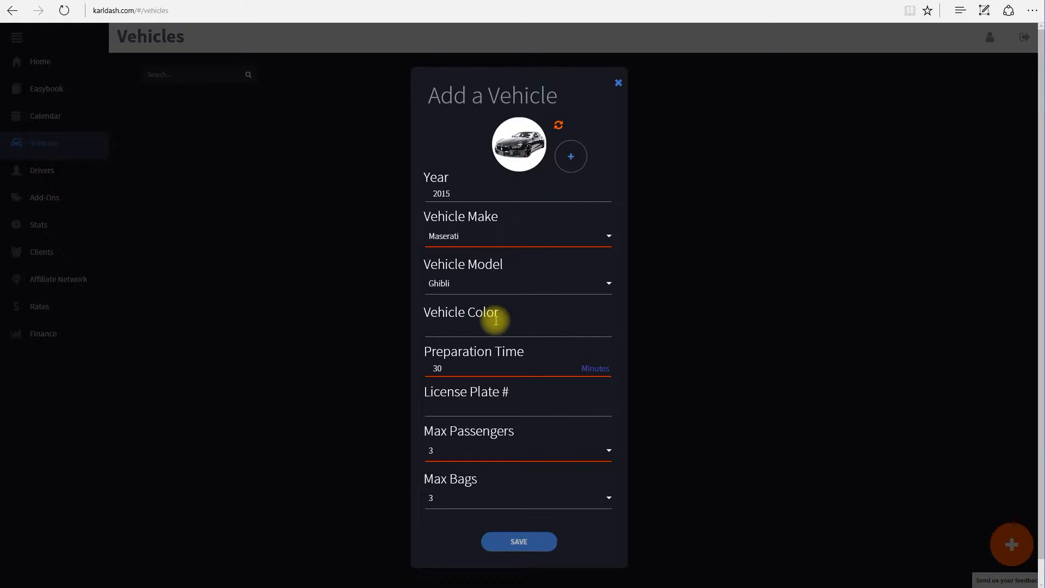
click(451, 332)
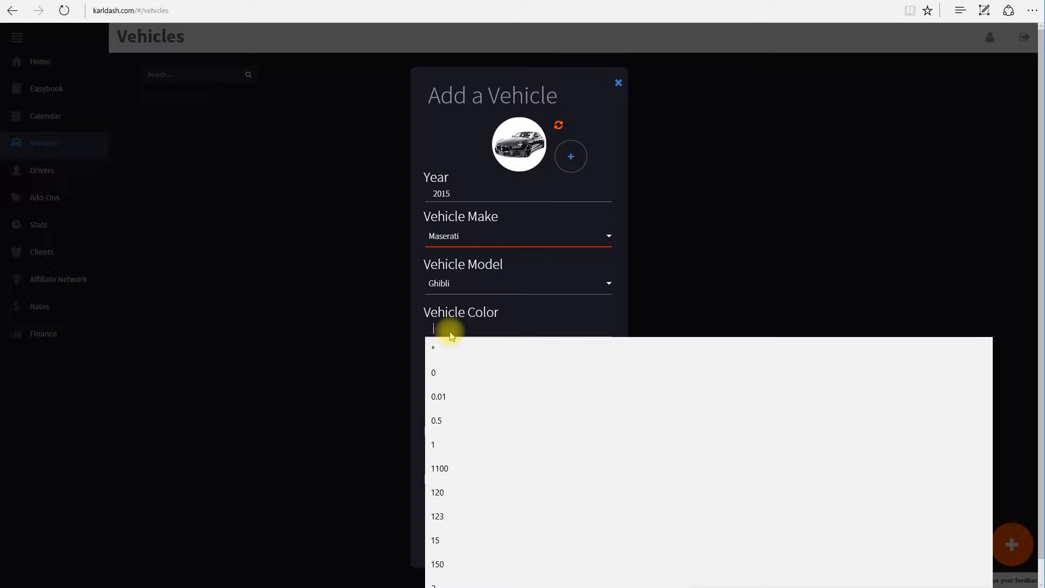
text(black)
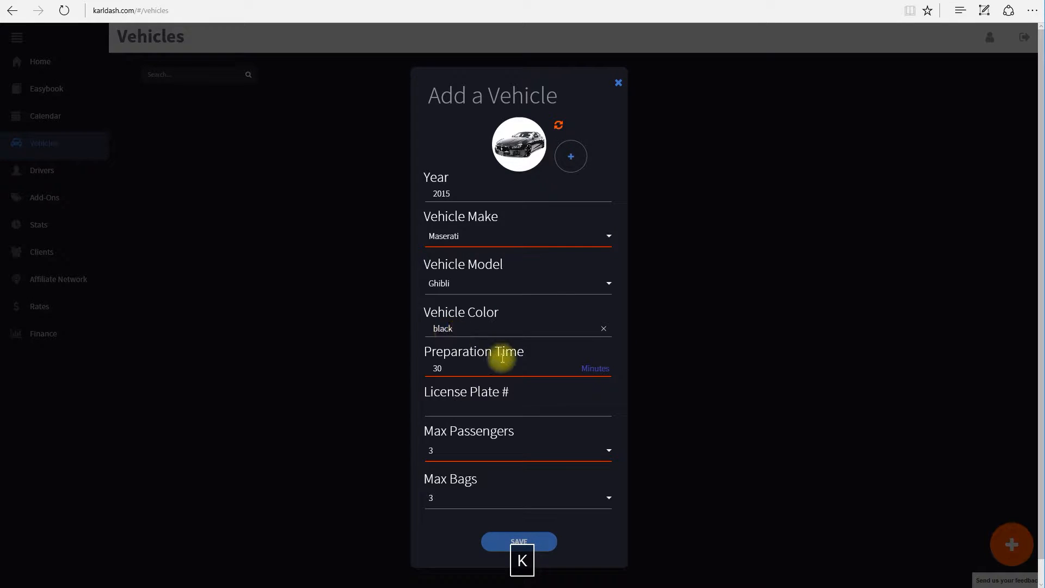
Keep 30-minute preparation, enter the licence plate, set 2 passengers, and save
click(473, 367)
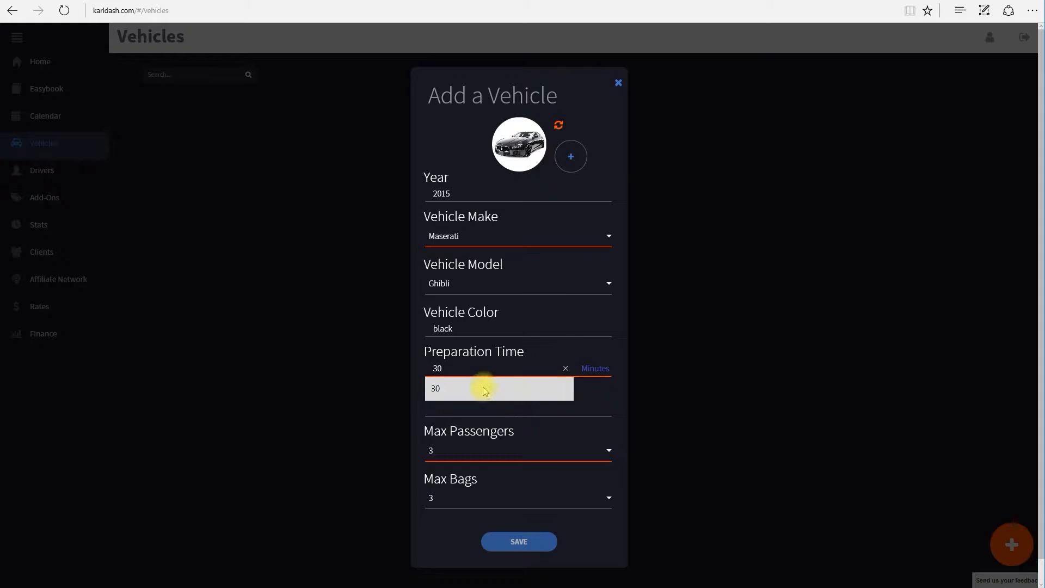
click(506, 418)
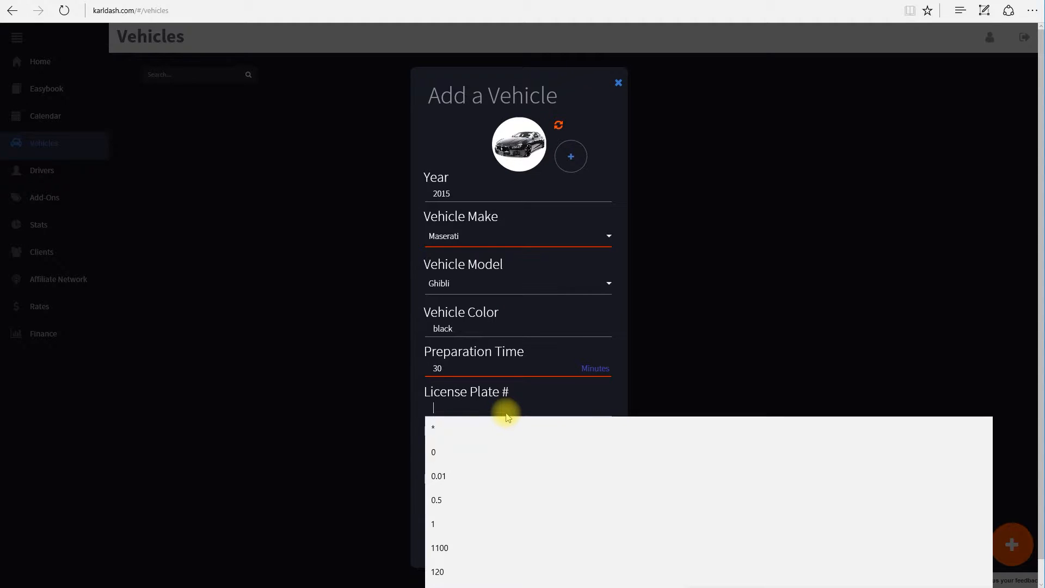
text(7fttf45)
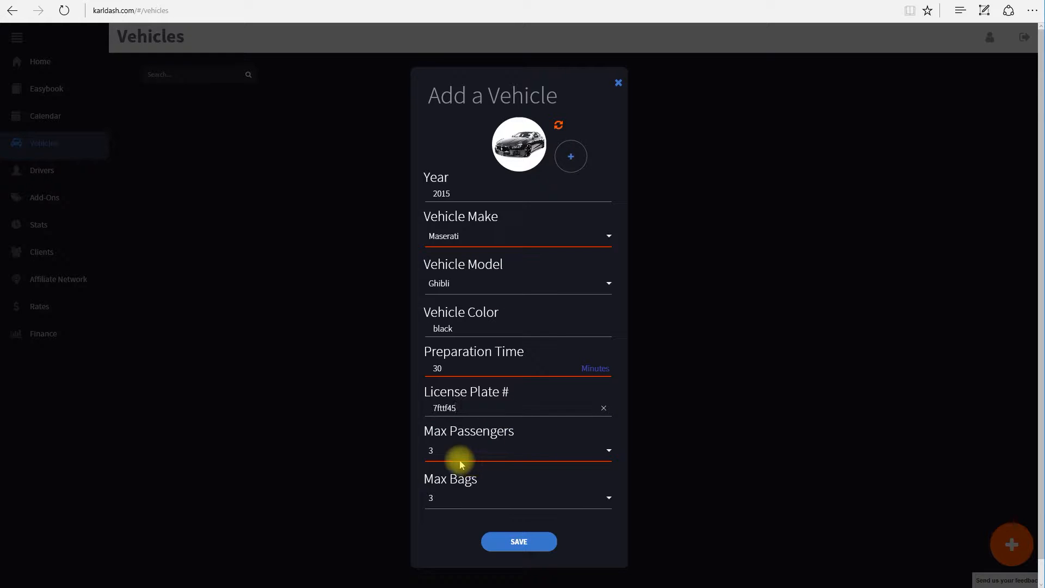
scroll(528, 440, down, 1)
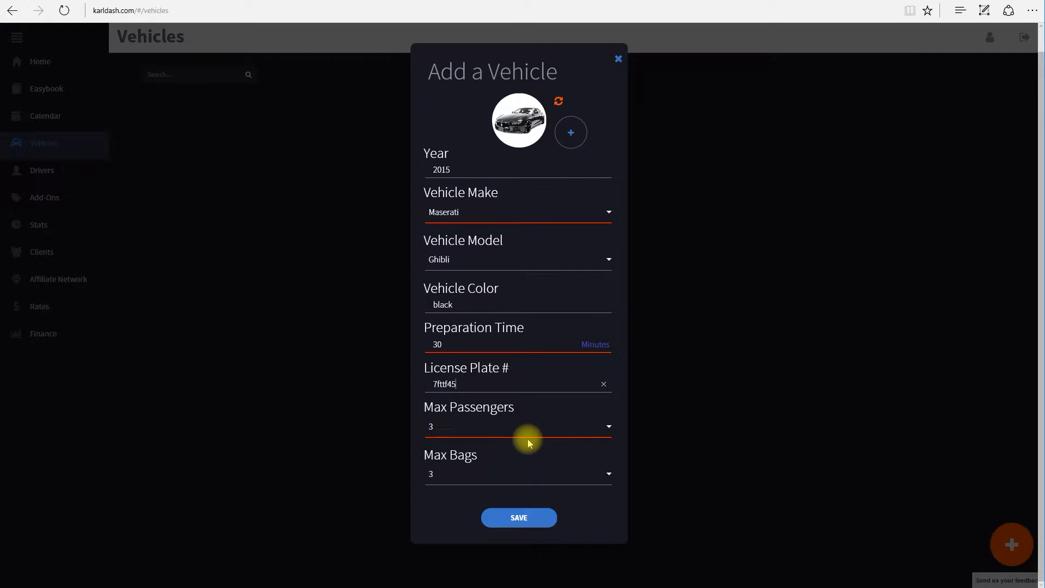
click(609, 426)
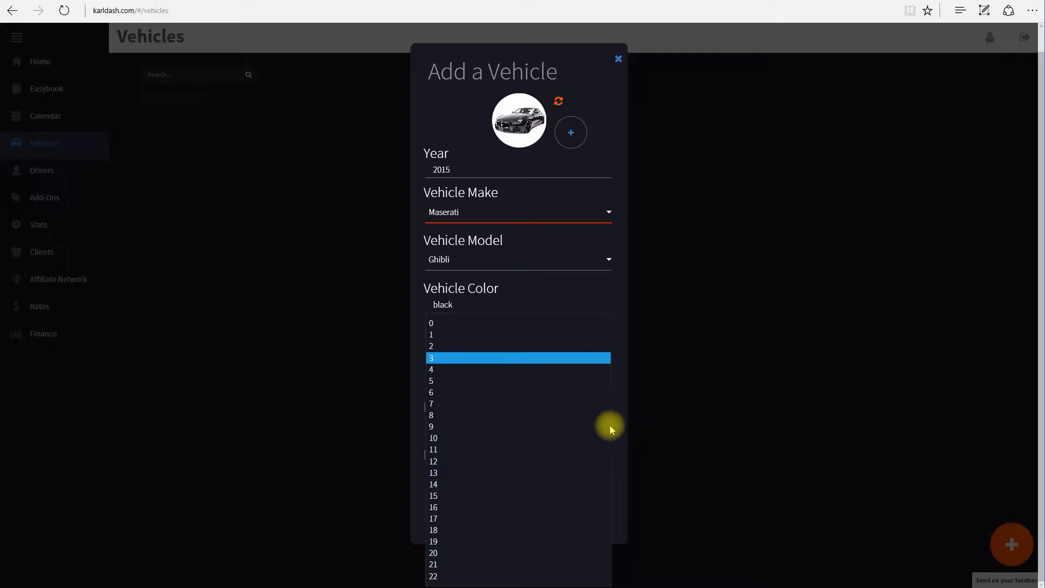
click(432, 346)
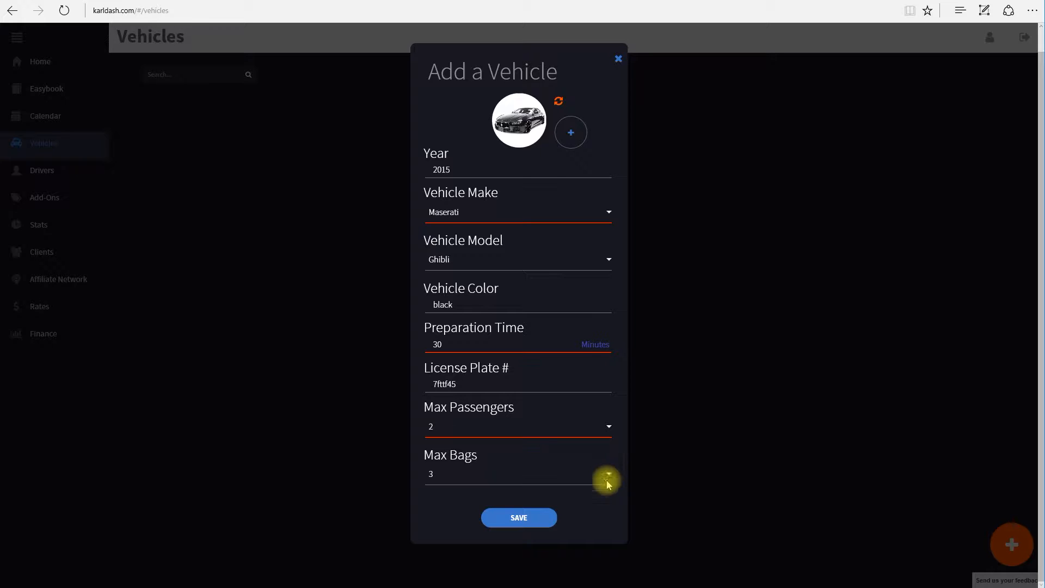
click(539, 519)
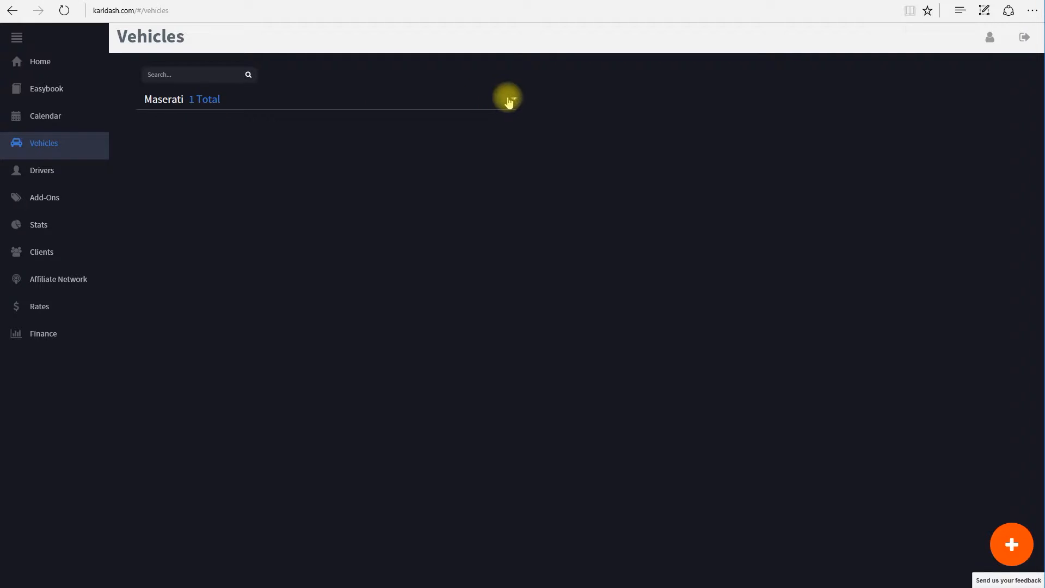
Open the Ghibli's details and begin a new event starting Jan. 26 at 06:00
click(513, 99)
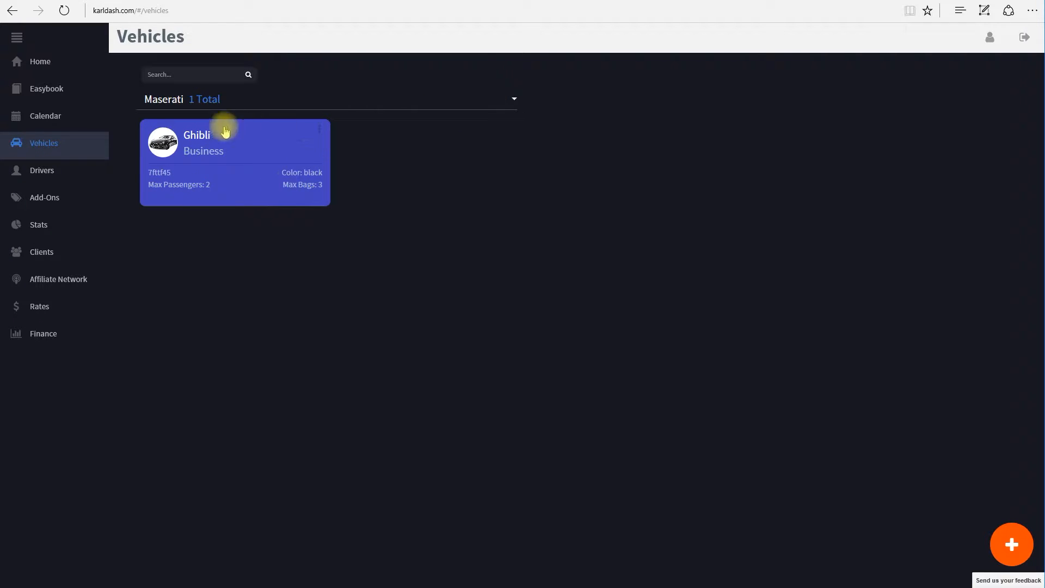
click(228, 155)
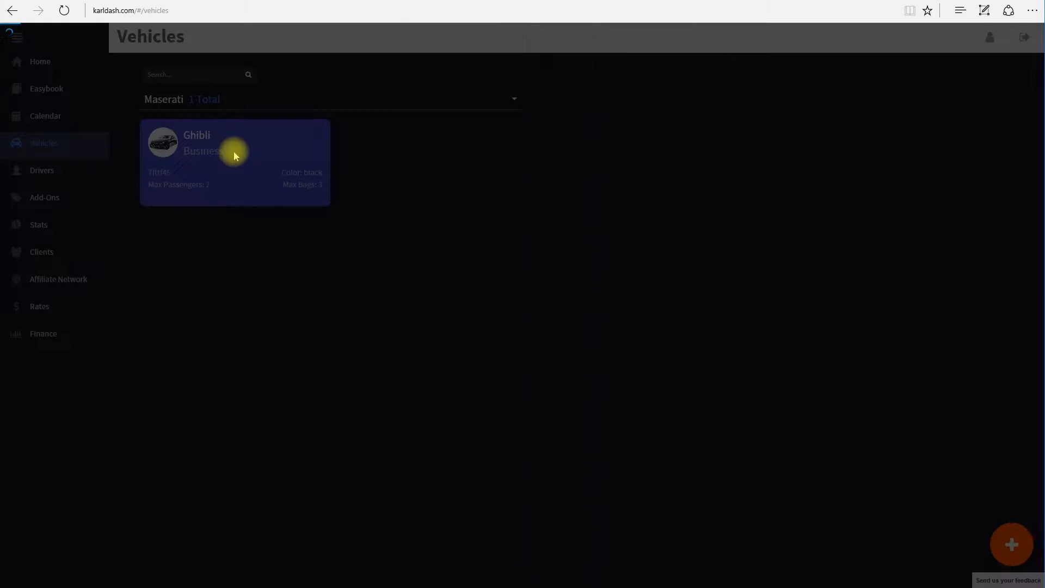
scroll(509, 271, down, 3)
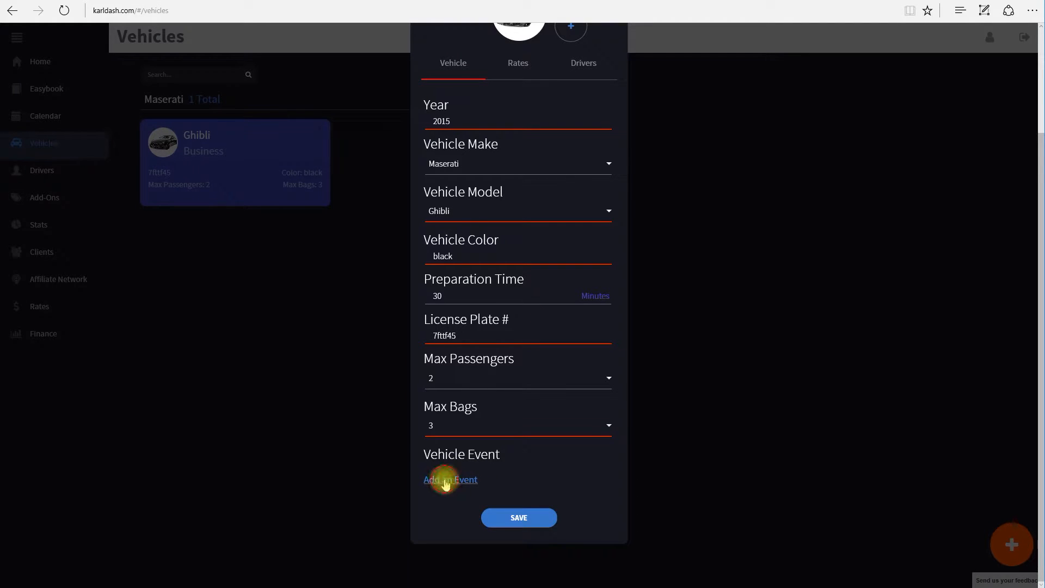
click(444, 479)
scroll(754, 381, down, 5)
scroll(640, 367, up, 4)
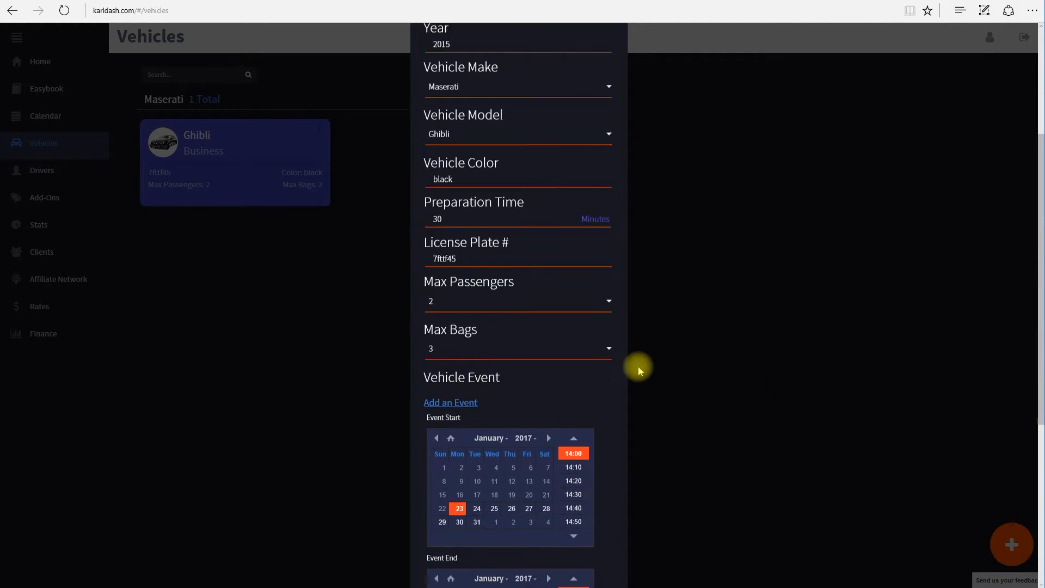
scroll(638, 366, down, 5)
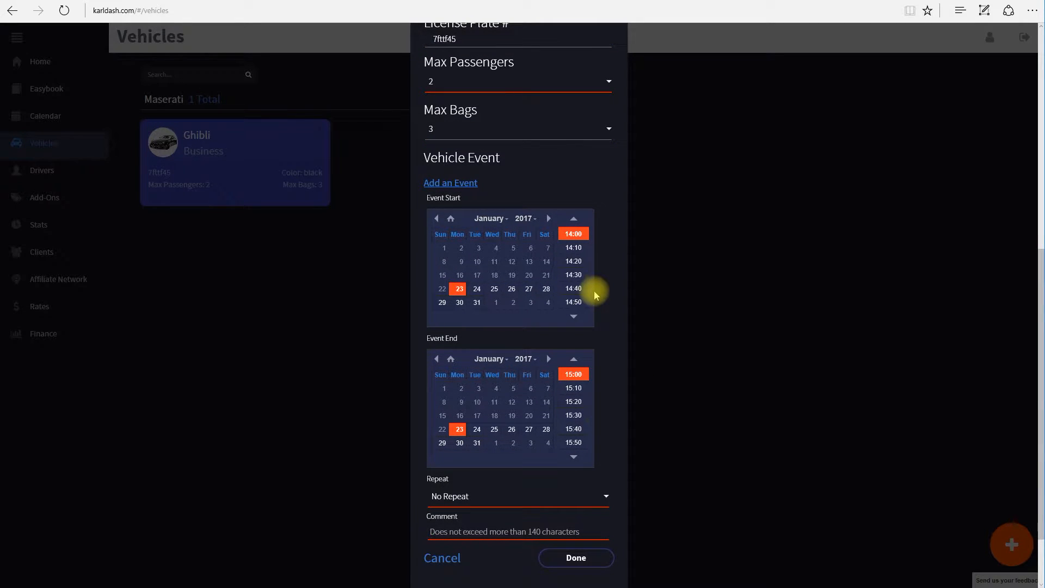
click(511, 291)
click(574, 220)
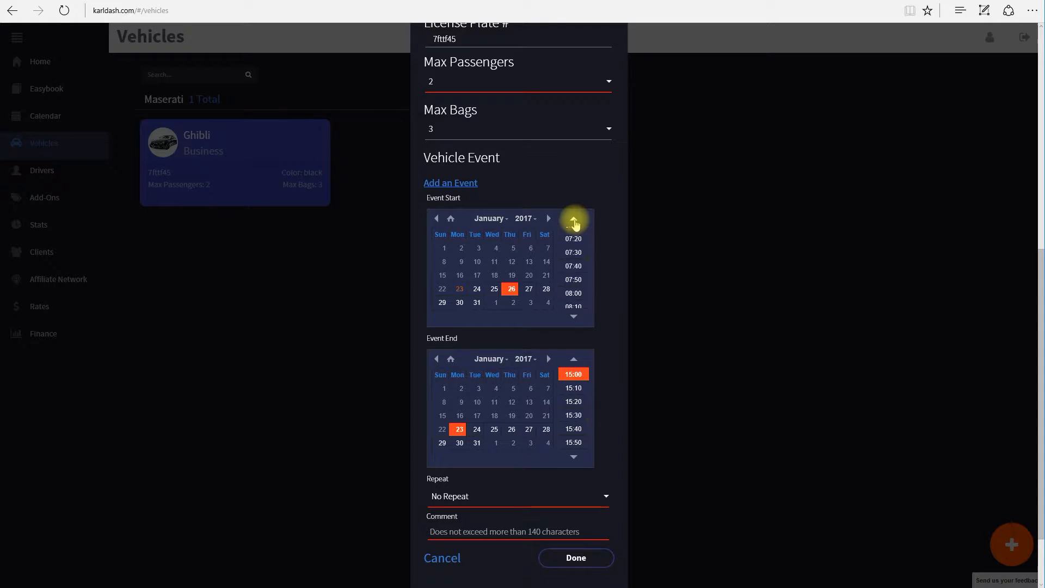
scroll(574, 253, up, 3)
click(573, 267)
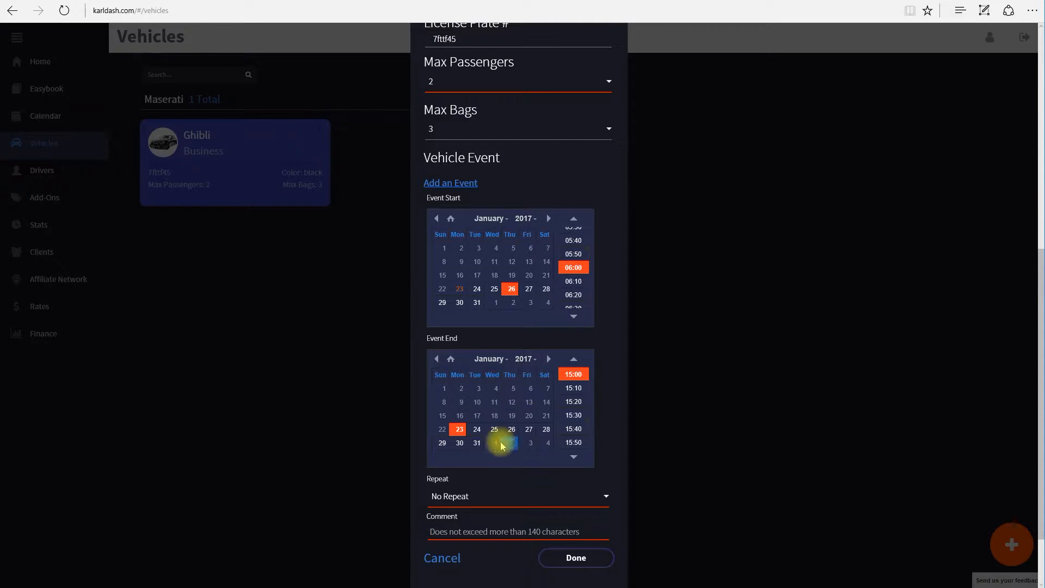
Set the event to end Jan. 27 at 07:00
click(529, 429)
click(574, 361)
scroll(574, 360, up, 12)
click(574, 361)
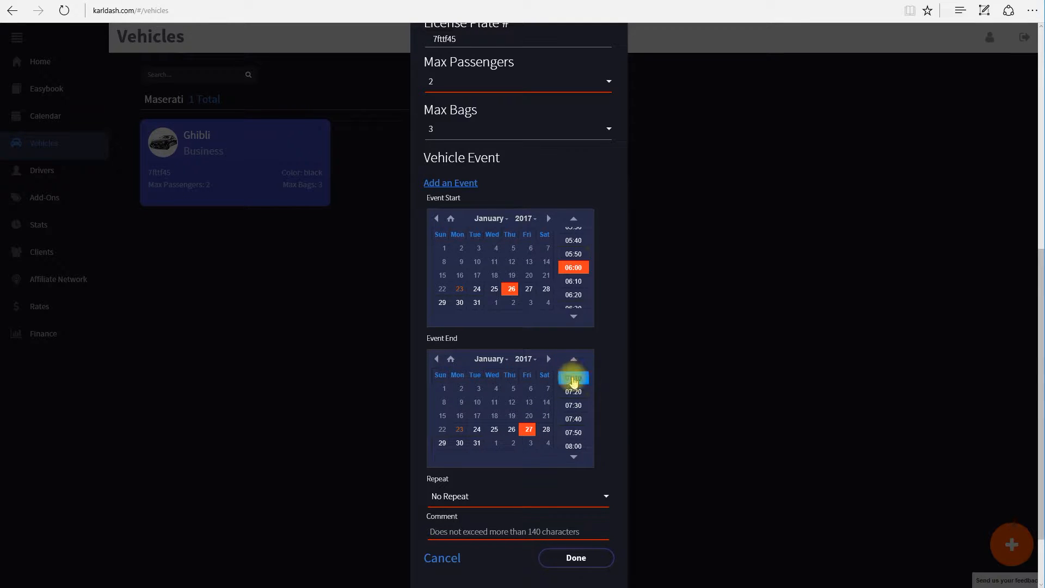
click(575, 361)
click(573, 377)
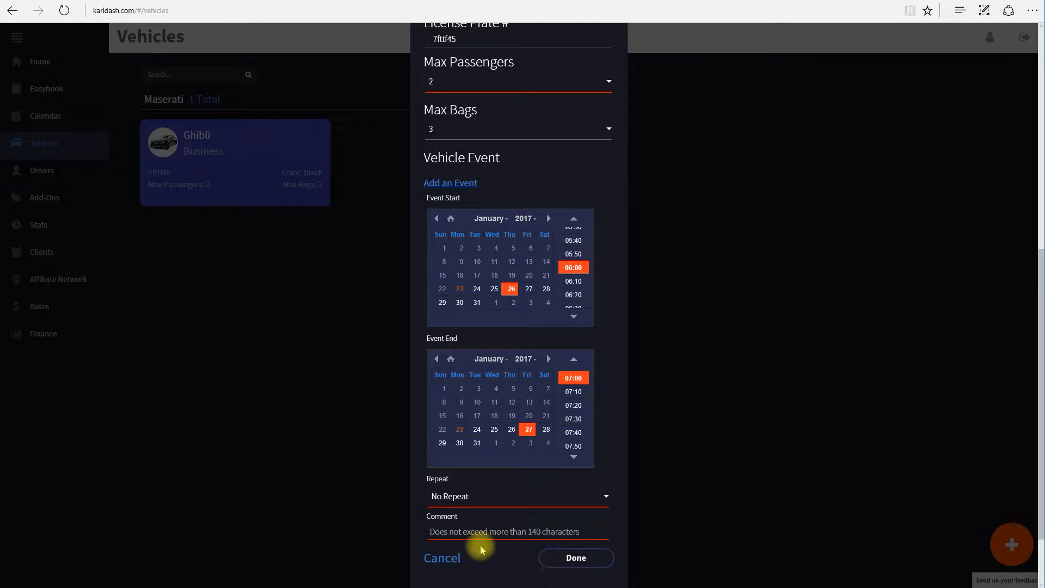
Keep No Repeat, add the comment 'maintenance at the shop', and confirm the event
click(466, 497)
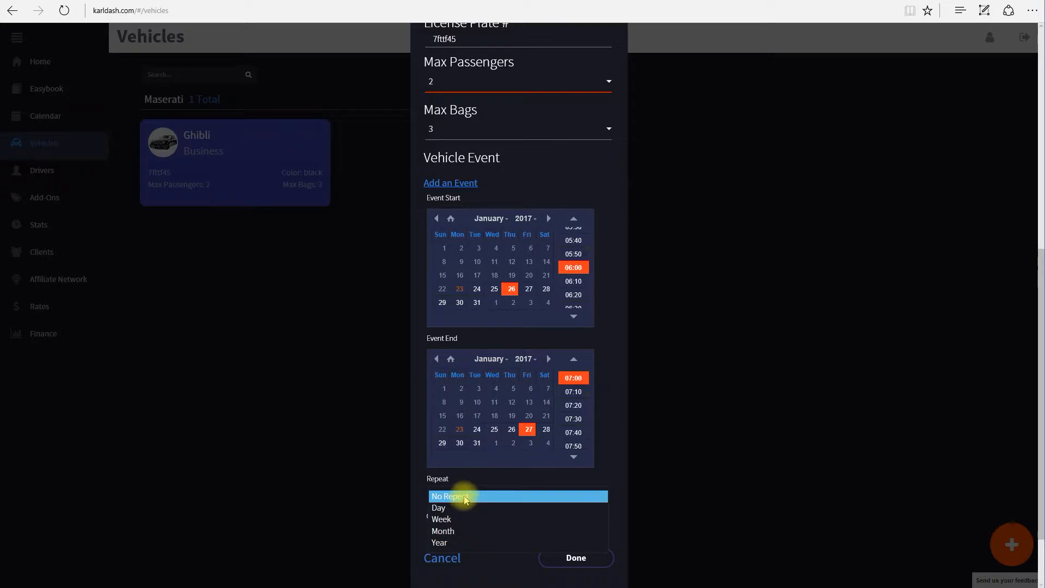
click(464, 497)
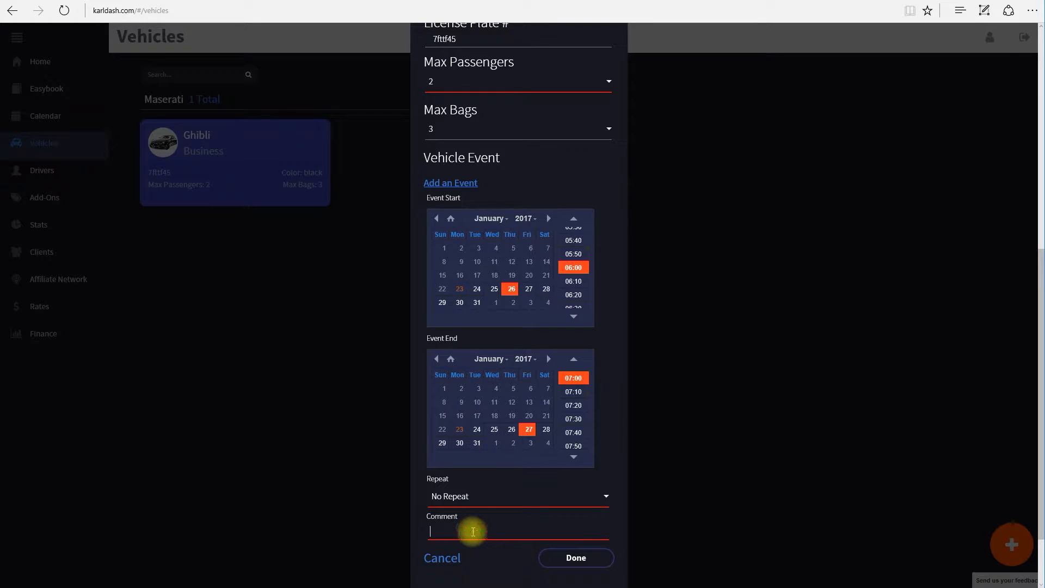
click(473, 532)
text(maintenance at the shop)
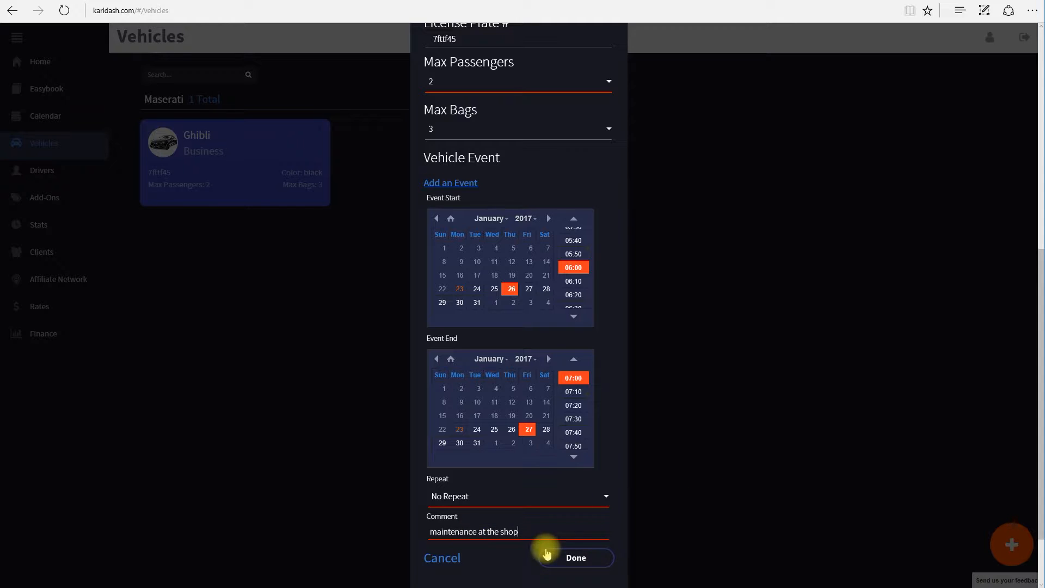
click(577, 559)
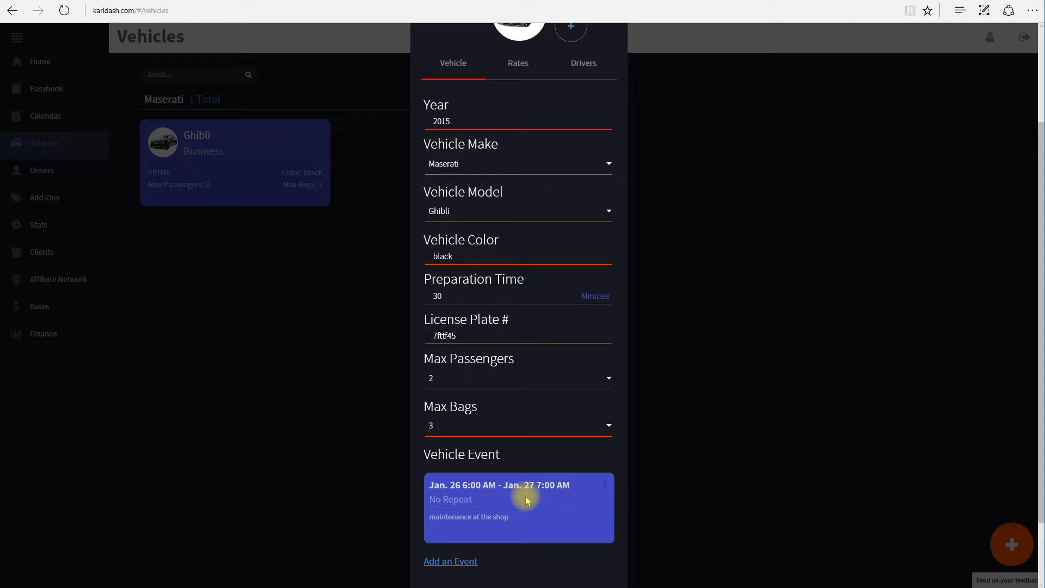
scroll(534, 472, up, 3)
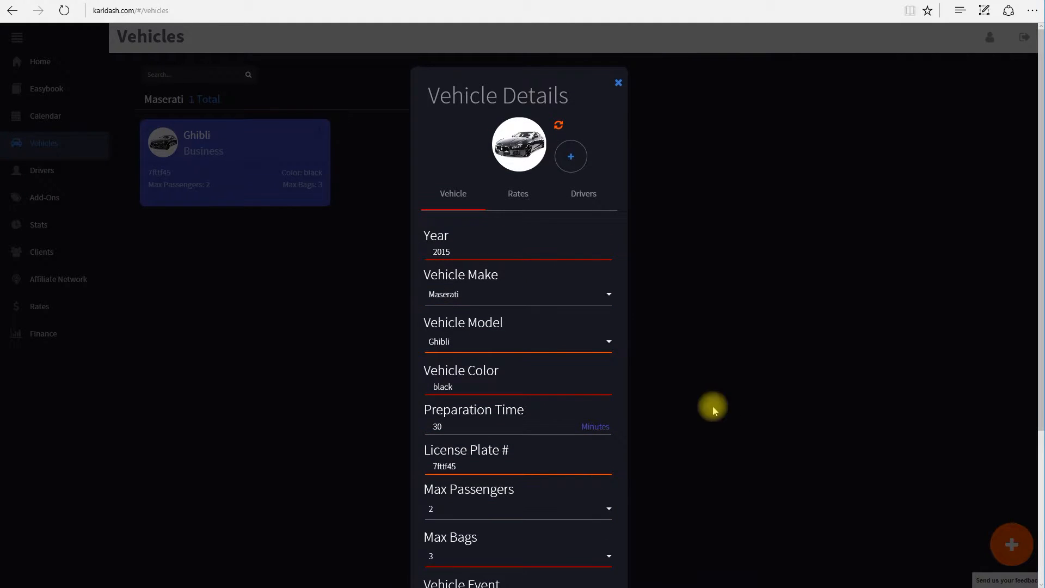
Start a new vehicle: 2014 Cadillac Escalade ESV
click(617, 87)
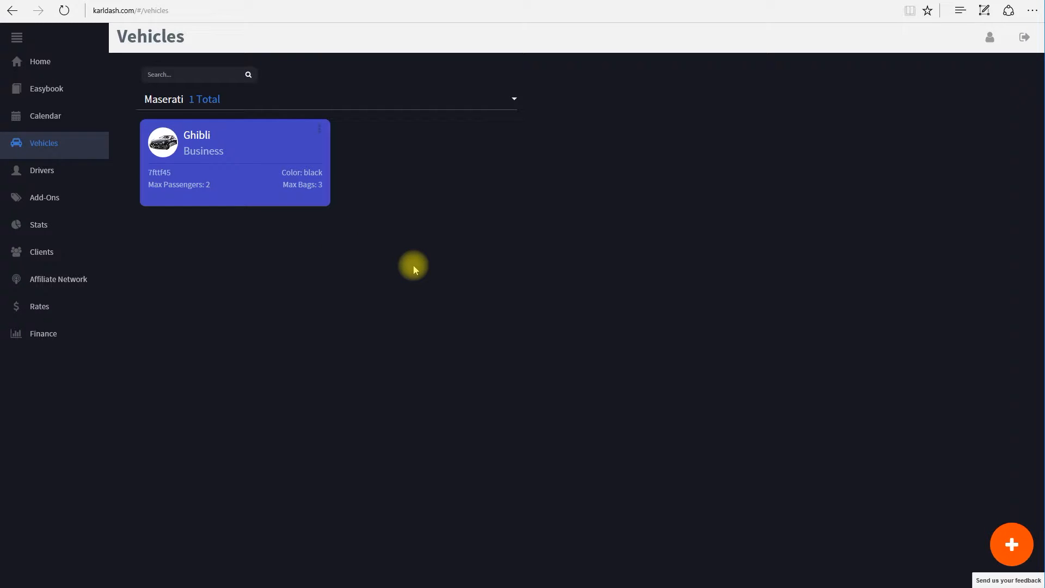
click(1010, 543)
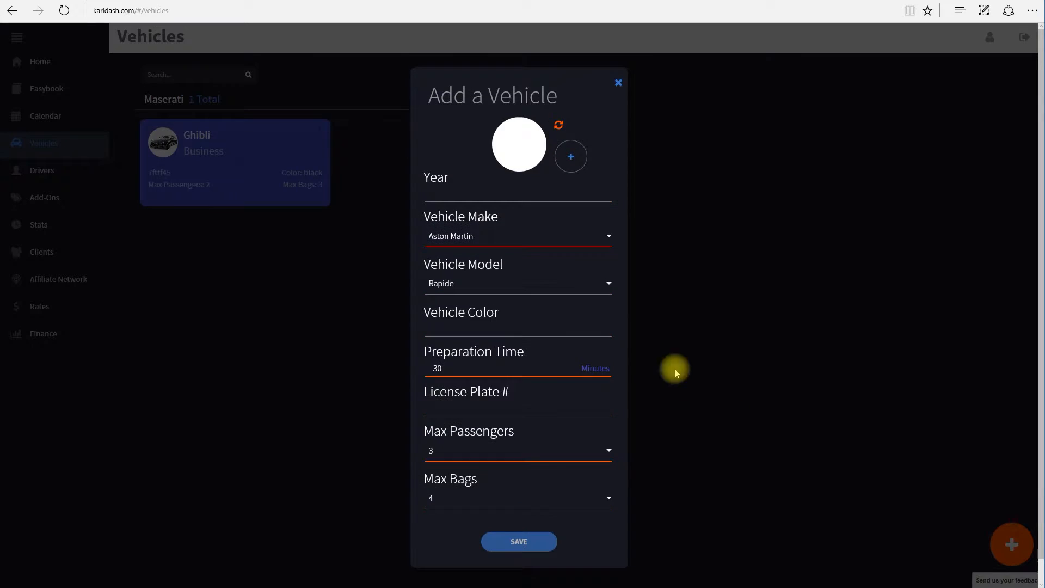
click(464, 192)
text(2014)
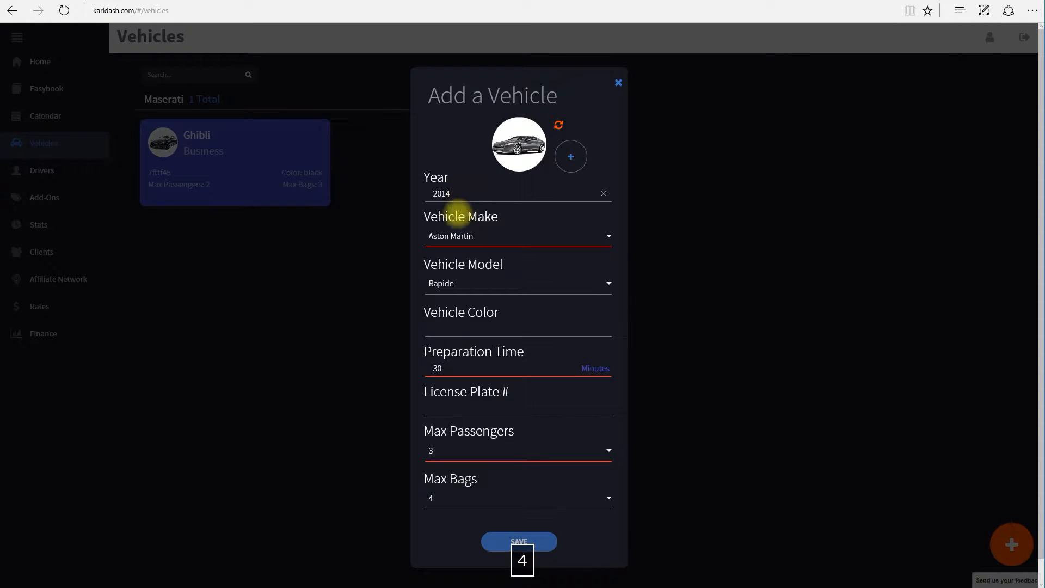
click(465, 235)
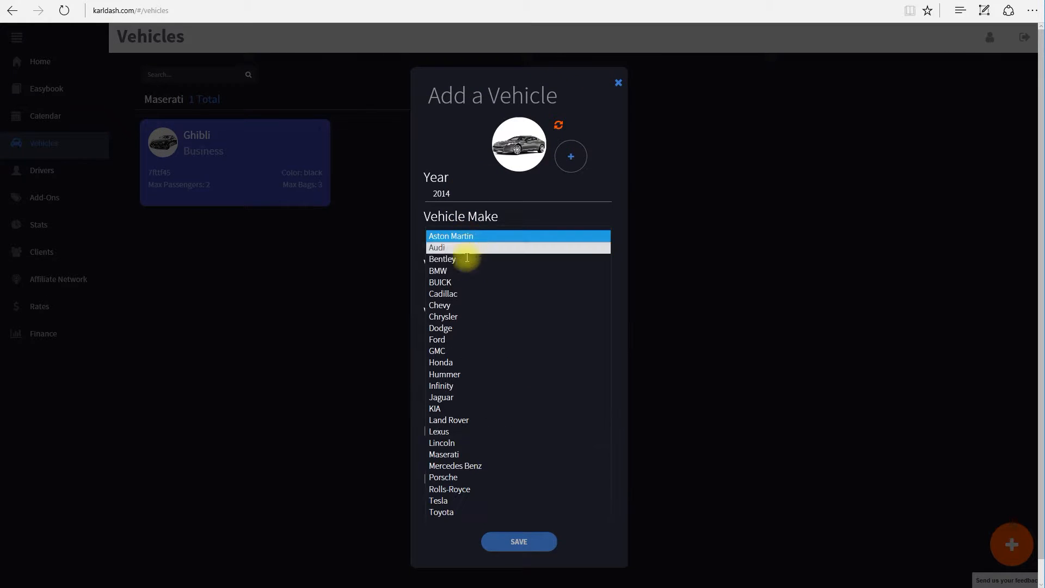
click(457, 292)
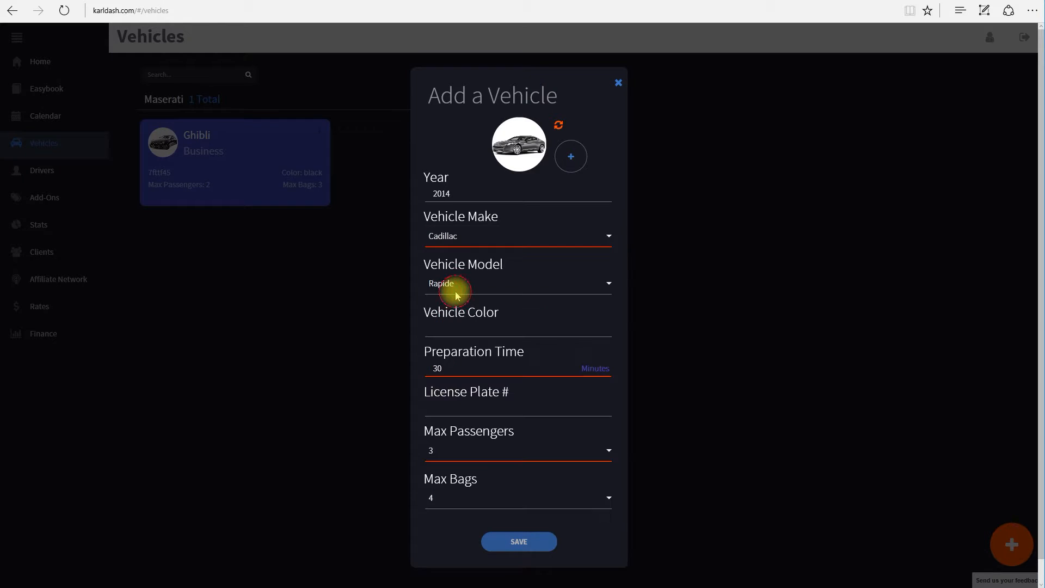
click(461, 285)
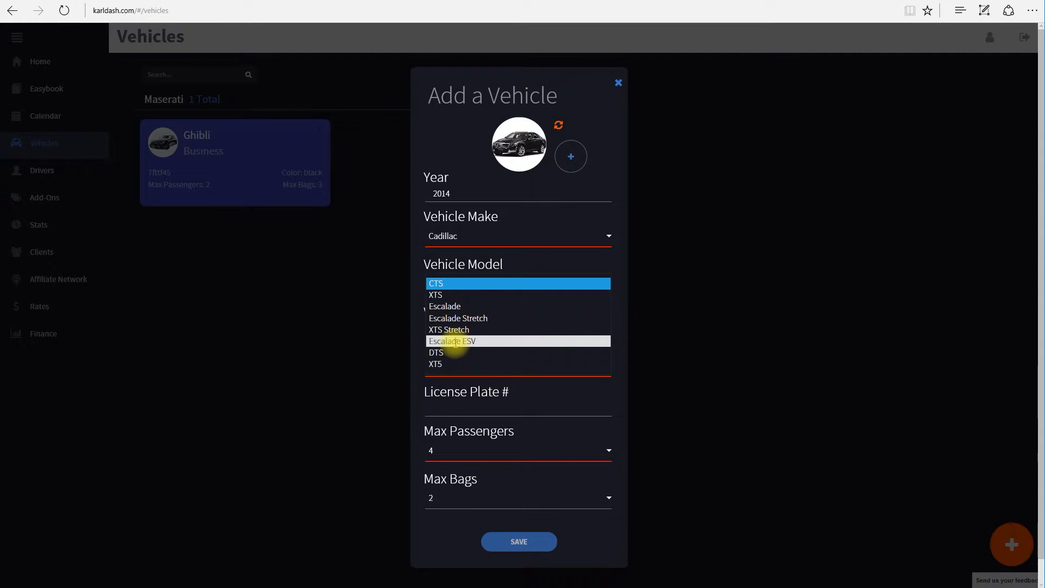
click(443, 341)
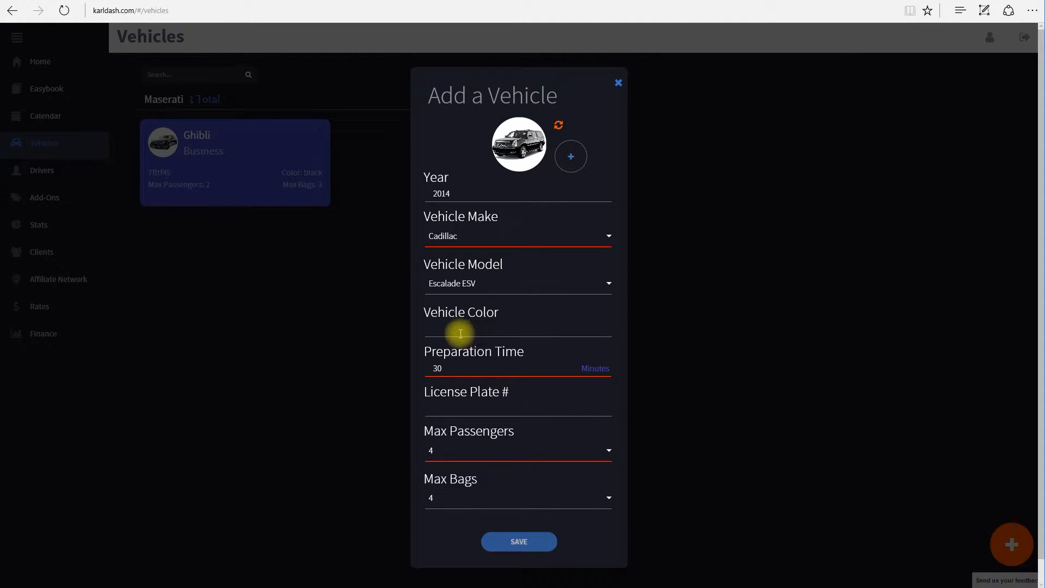
Give it colour grey, the licence plate, 5 passengers and 4 bags, and save
click(455, 329)
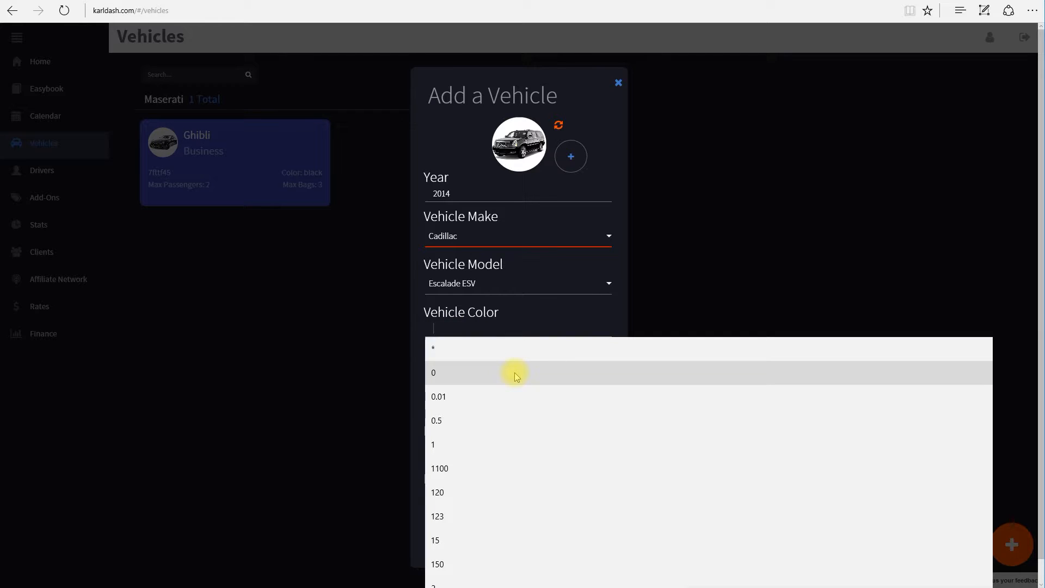
text(grey)
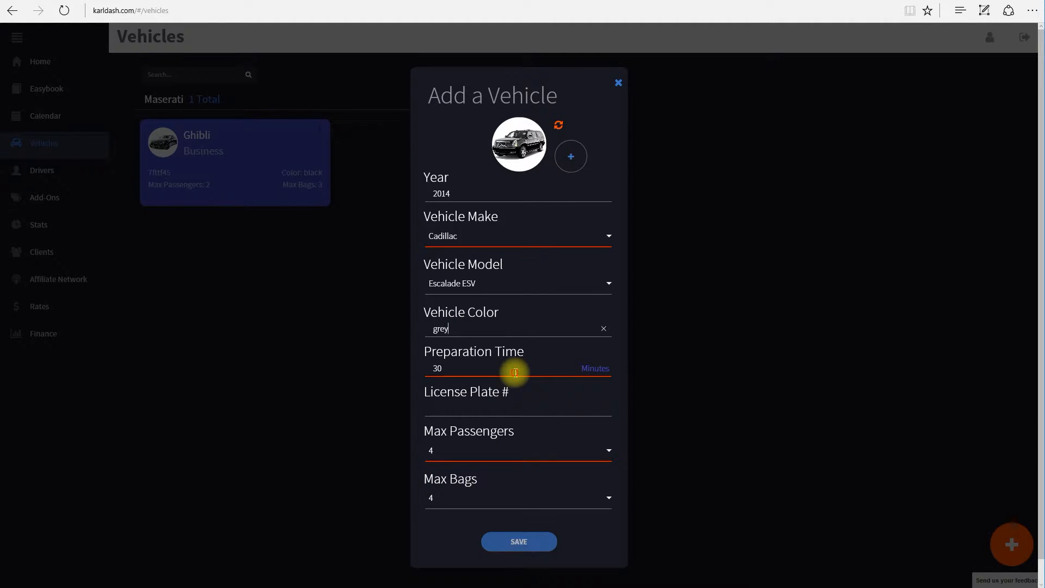
click(515, 372)
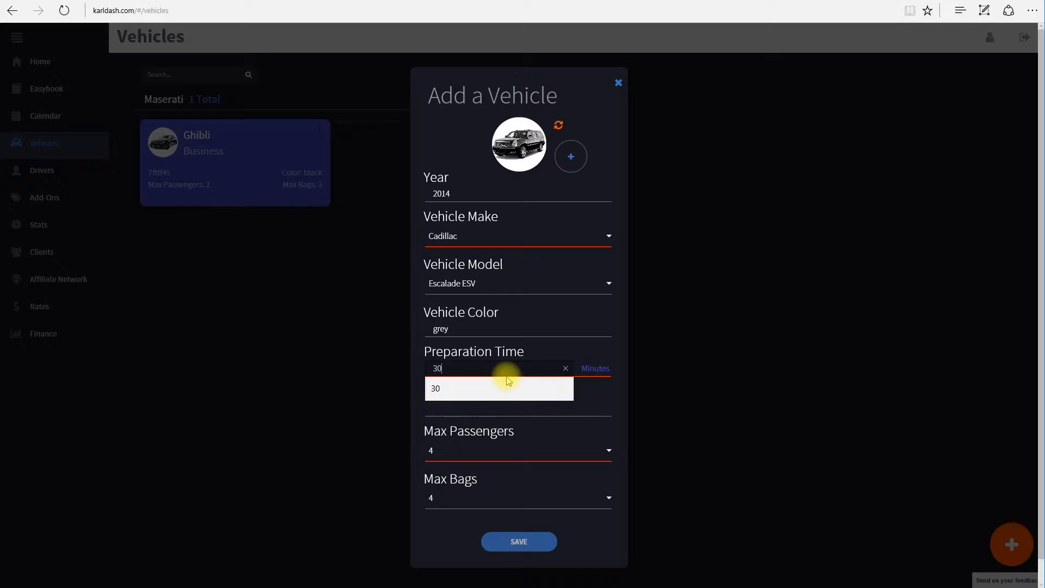
click(564, 411)
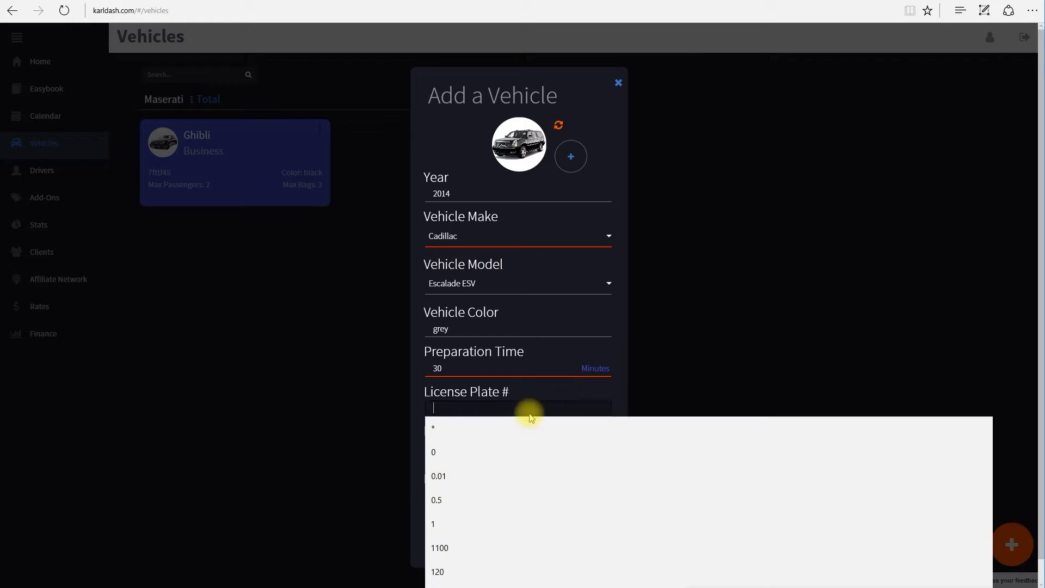
text(fd5656)
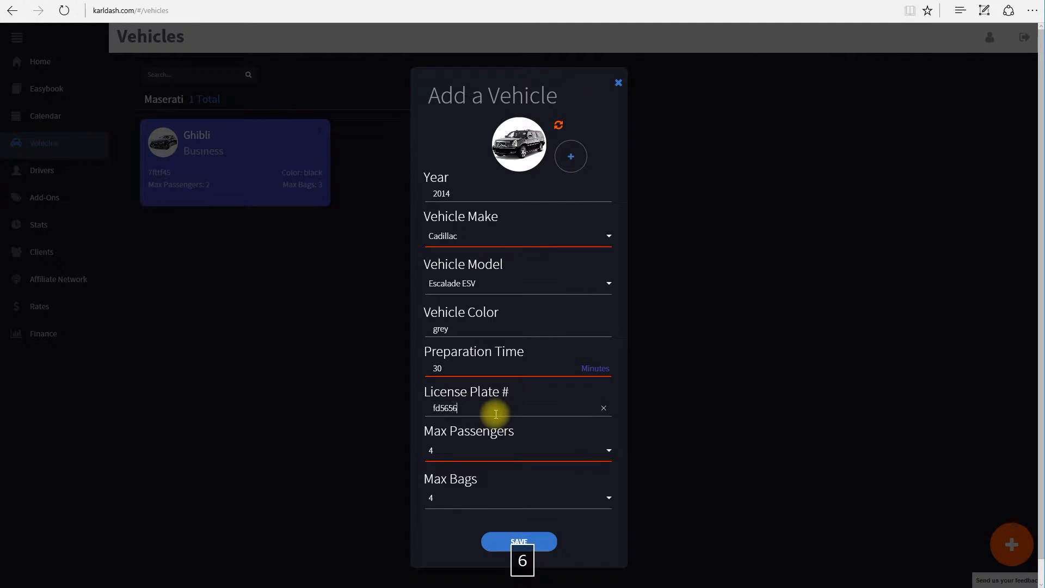
click(441, 453)
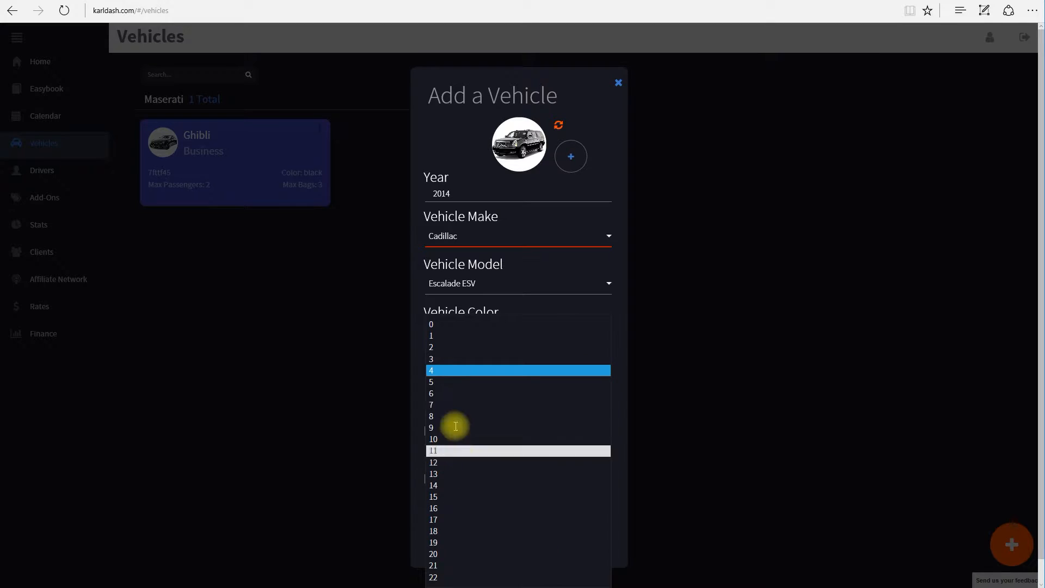
click(437, 383)
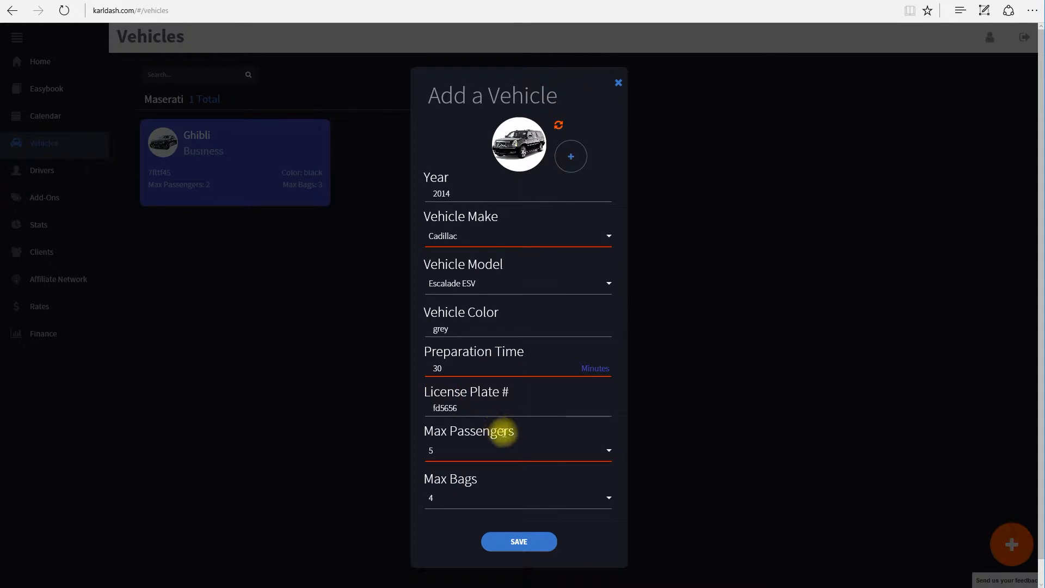
click(607, 499)
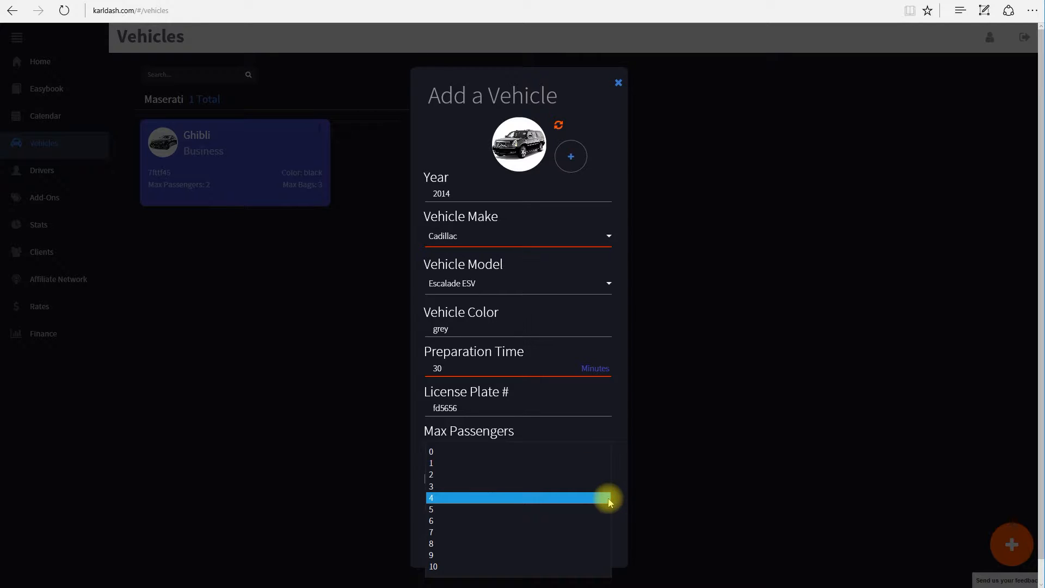
click(607, 498)
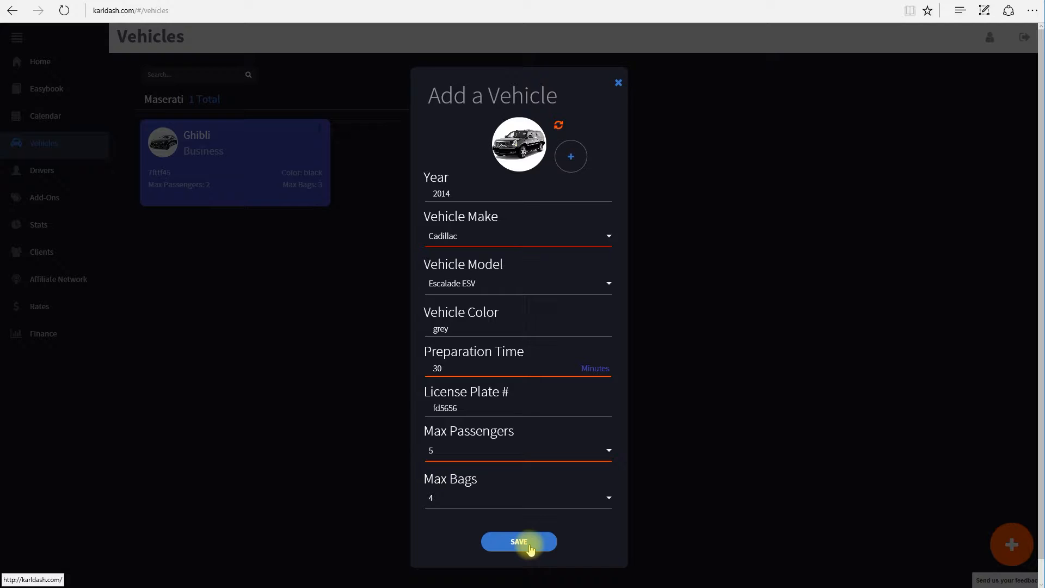
click(530, 545)
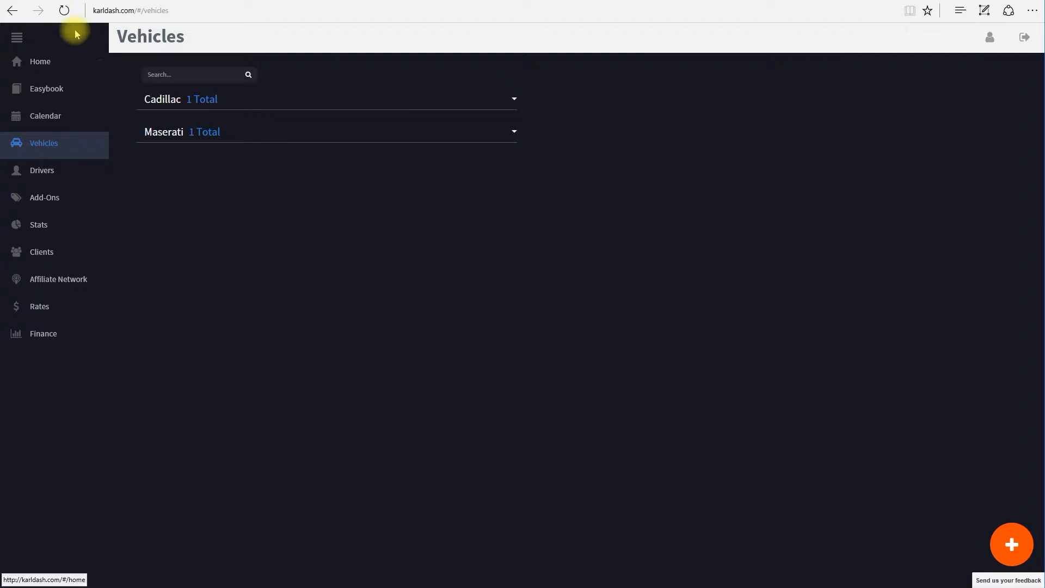
Expand the Cadillac and Maserati groups to check the Escalade ESV, then show Drivers
click(215, 100)
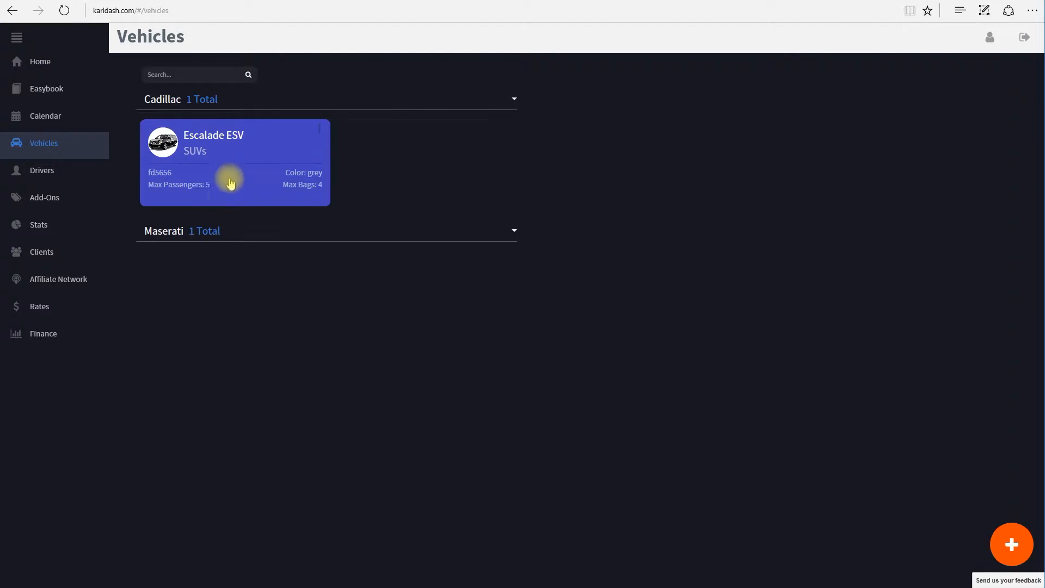
click(209, 230)
click(214, 101)
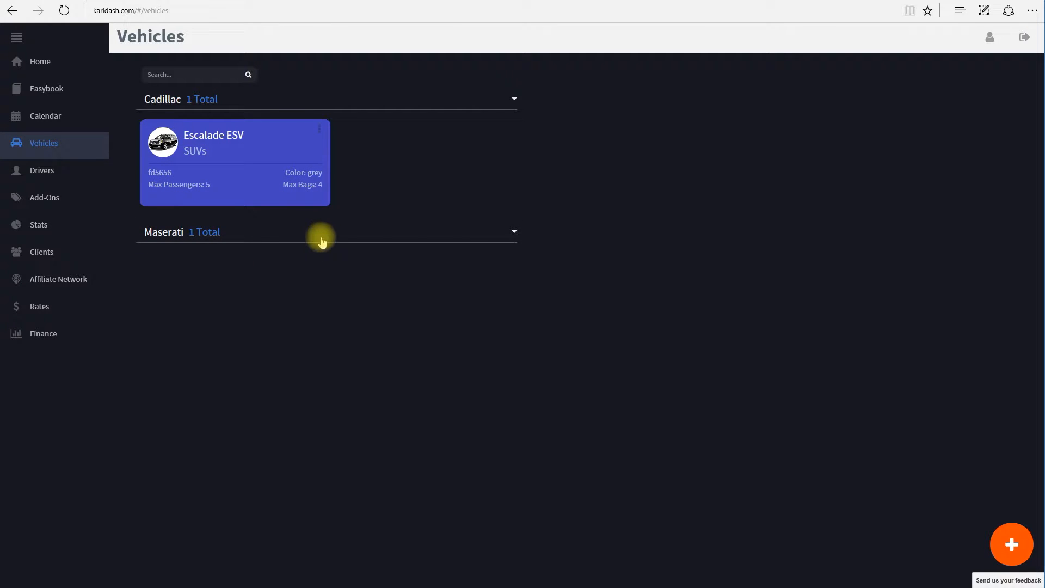
click(43, 174)
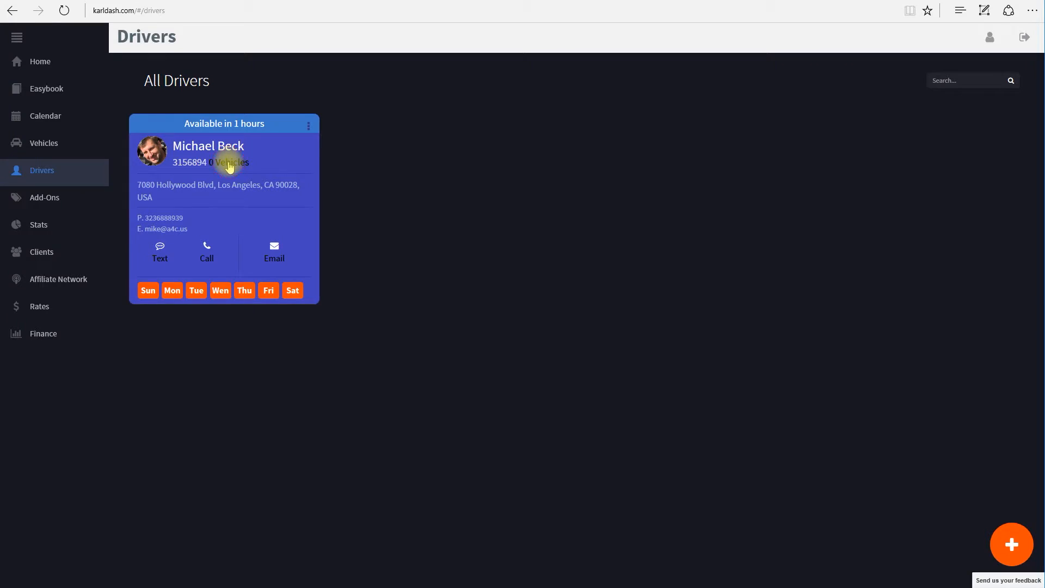
Assign the Business and SUV (Escalade ESV) vehicles to the driver and save
click(229, 166)
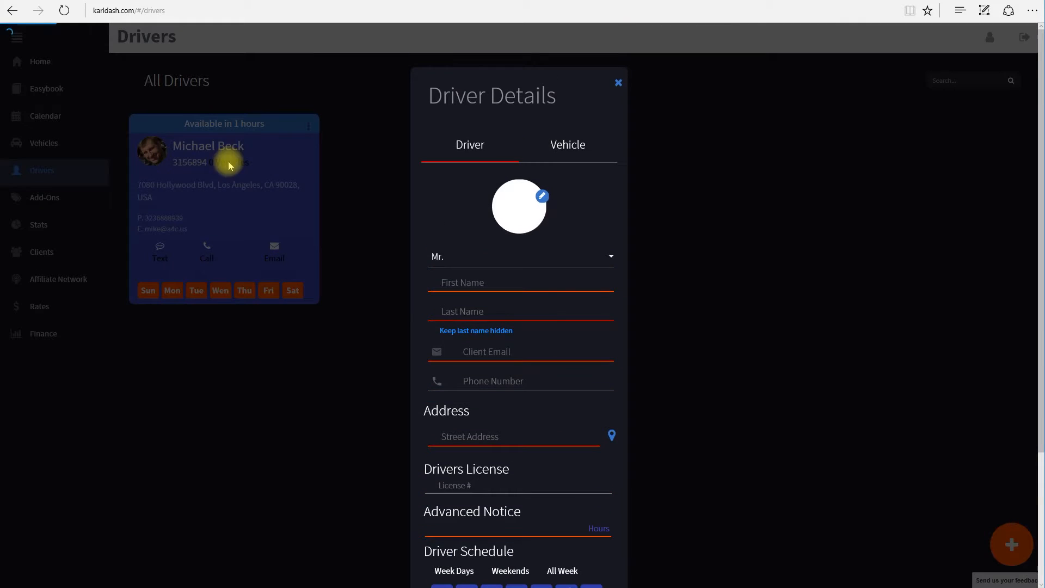
click(568, 148)
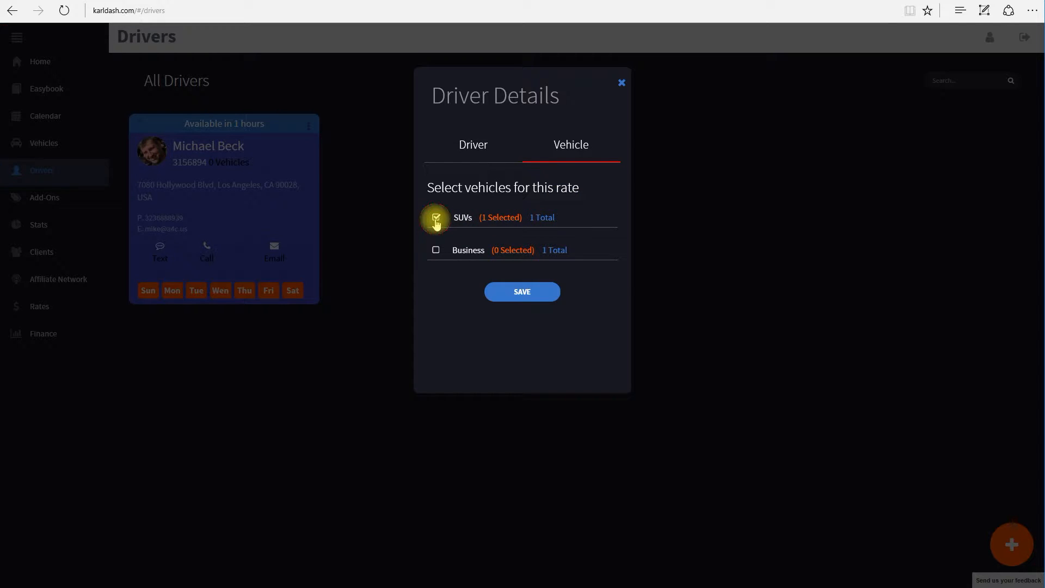
click(435, 250)
click(495, 218)
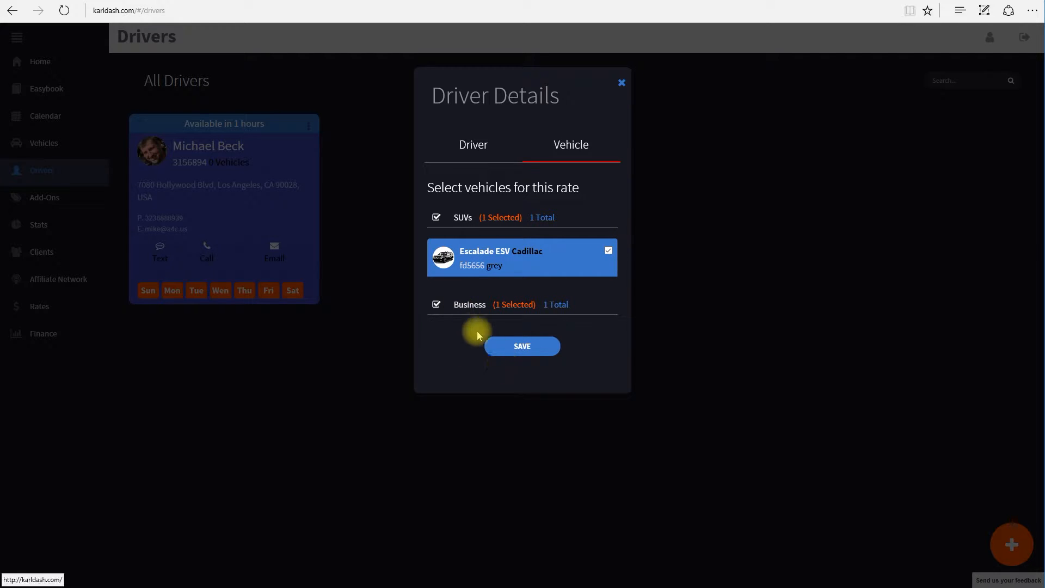
click(516, 354)
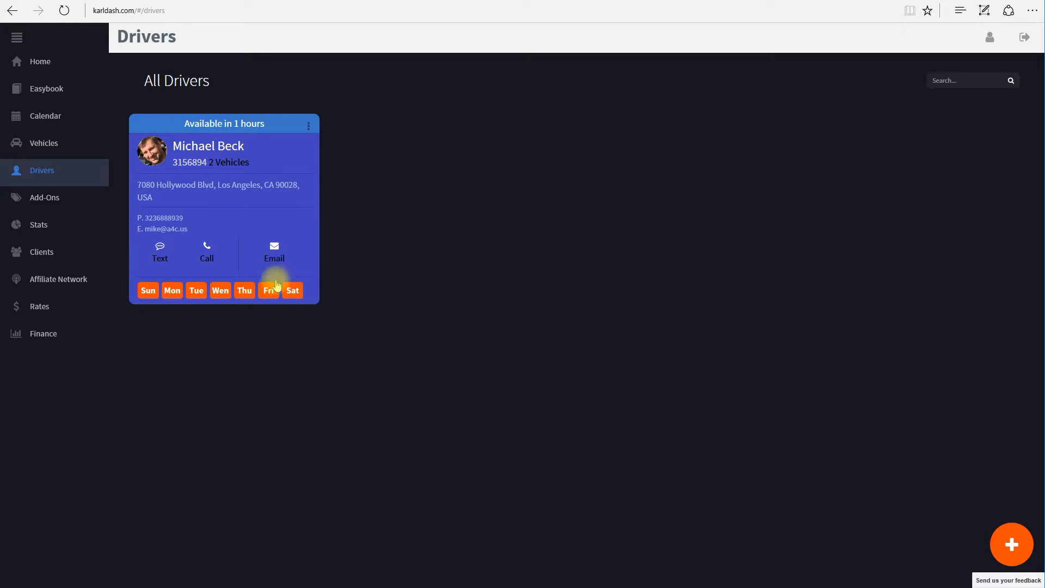
Reopen the driver's details and remove Monday and Tuesday from the working days
click(252, 218)
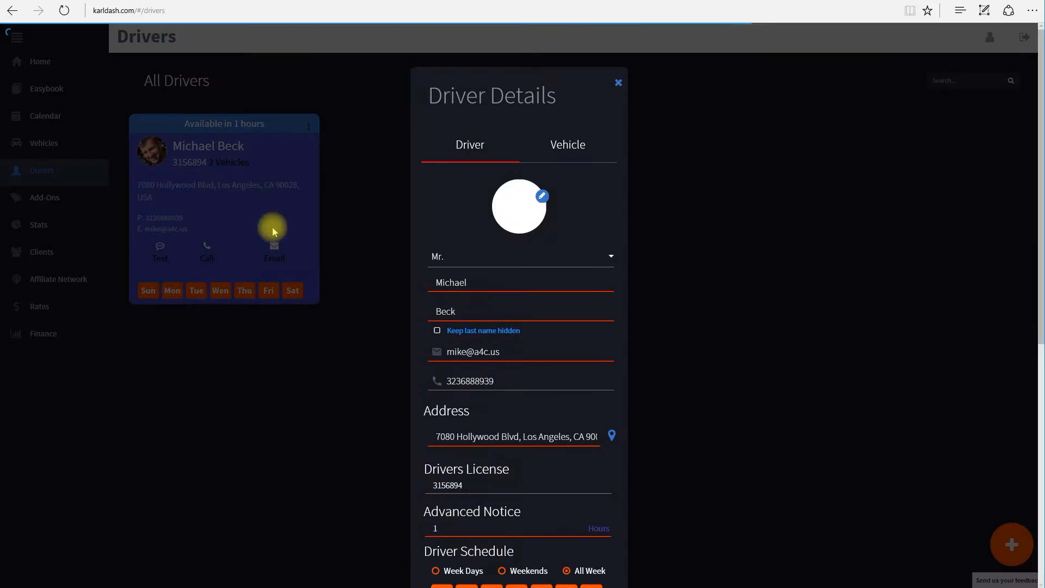
scroll(680, 356, down, 5)
scroll(643, 369, down, 2)
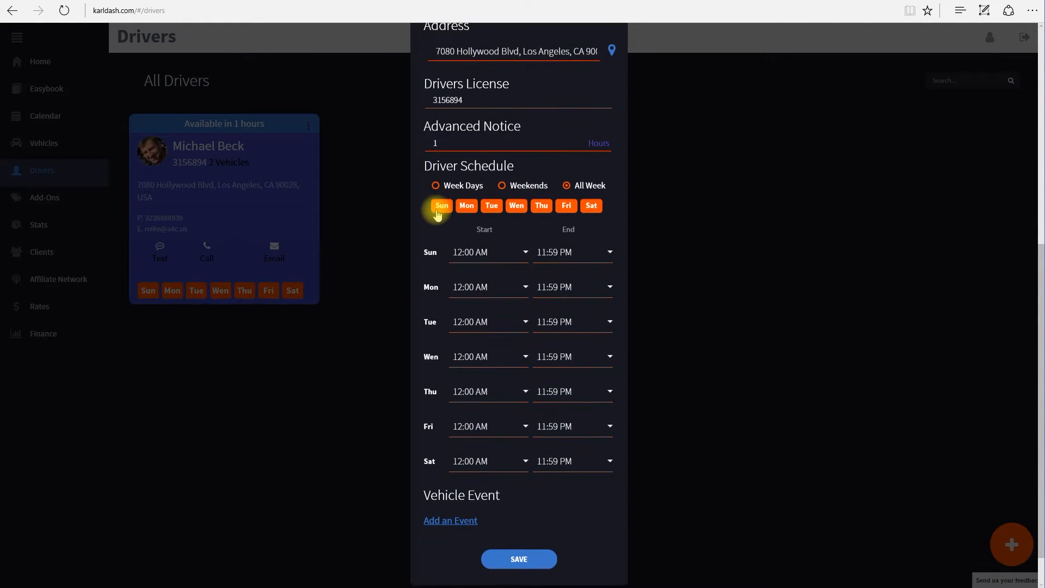
click(467, 206)
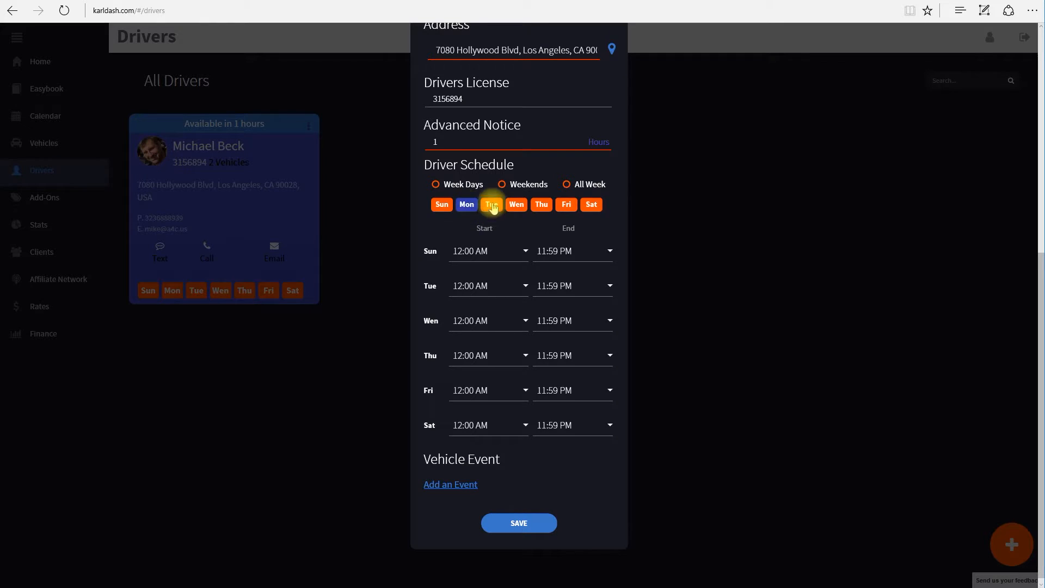
click(491, 204)
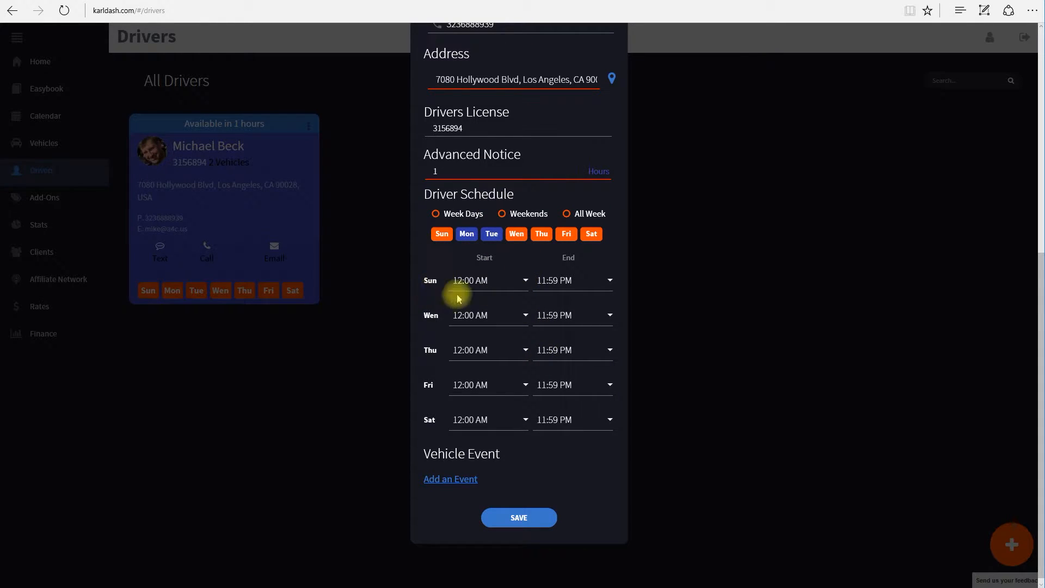
Set start times Sun 08:00, Wed 06:00, Thu 07:00, Fri 06:00, Sat 08:00 AM and save
click(526, 281)
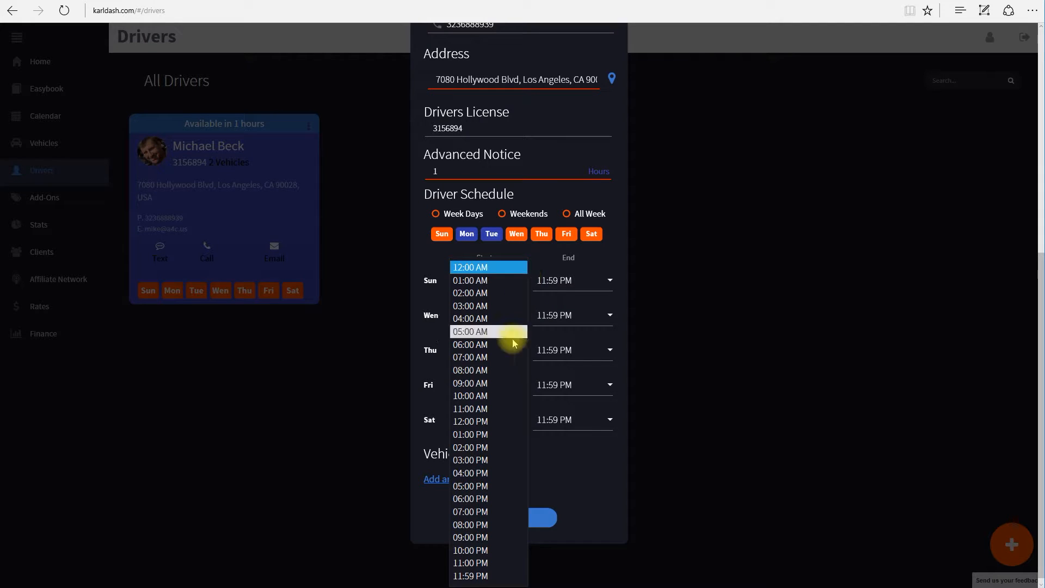
click(488, 370)
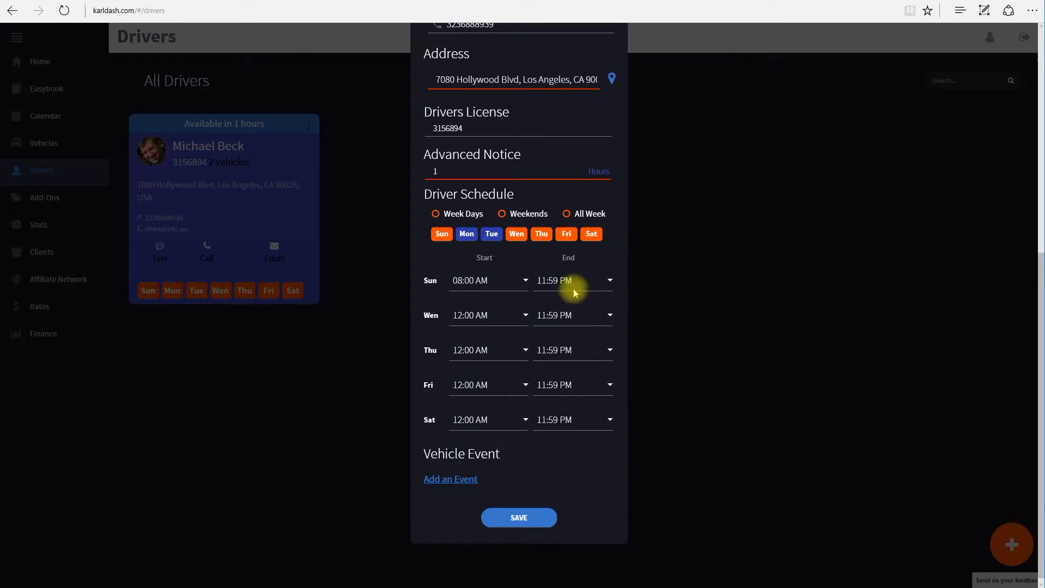
click(525, 316)
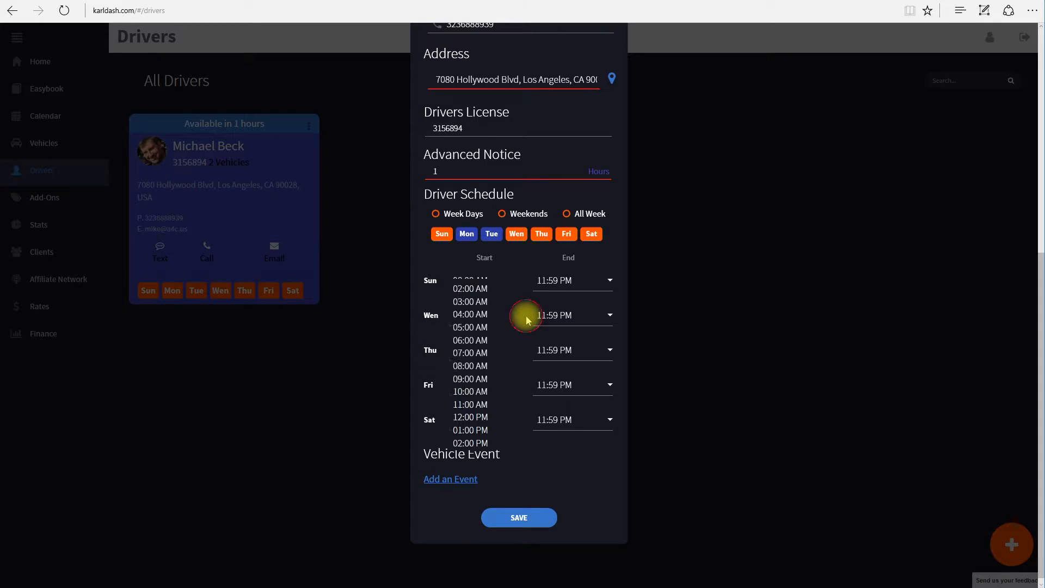
click(480, 340)
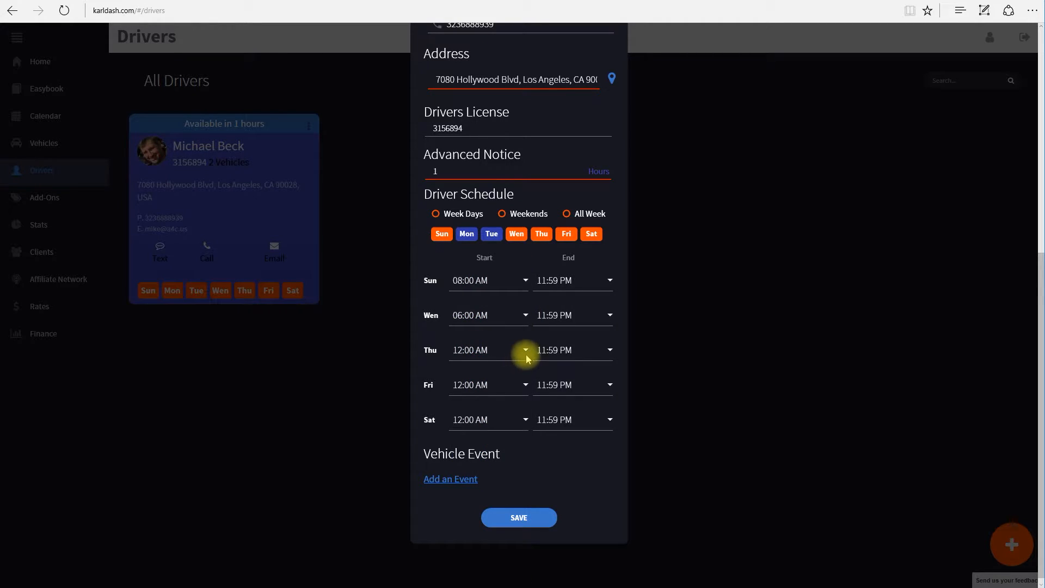
click(526, 351)
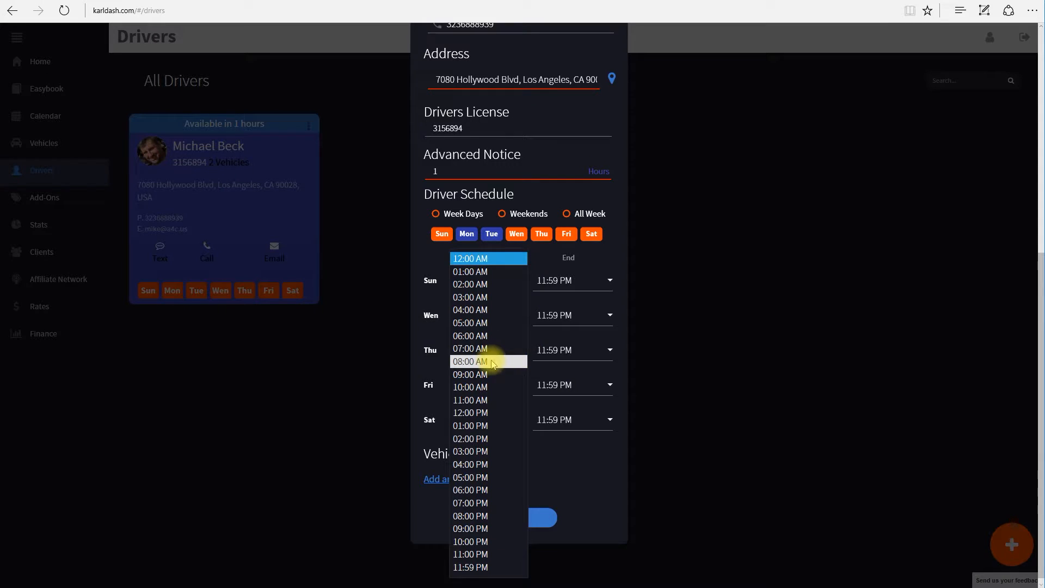
click(488, 349)
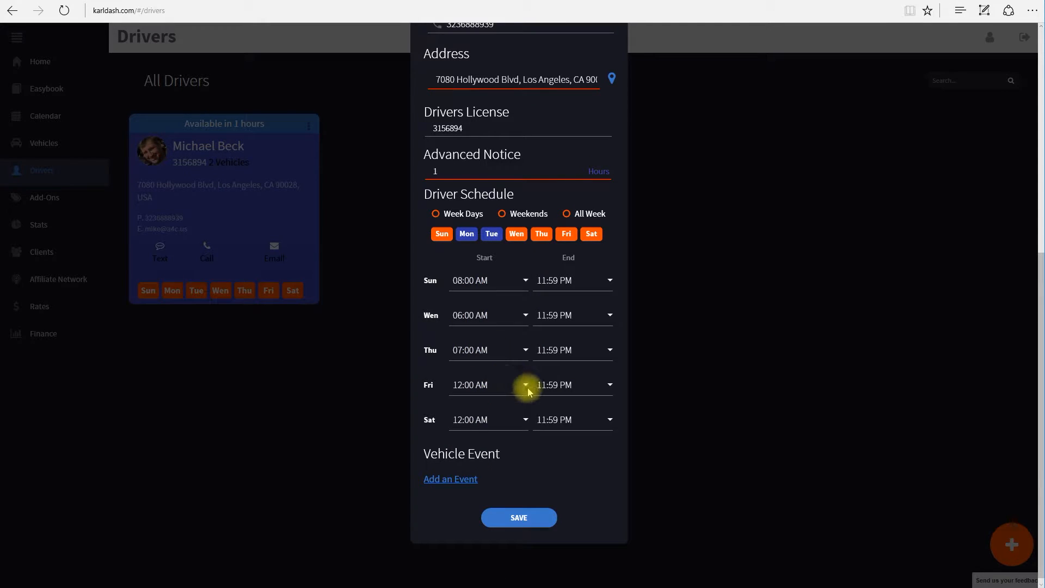
click(526, 387)
click(479, 350)
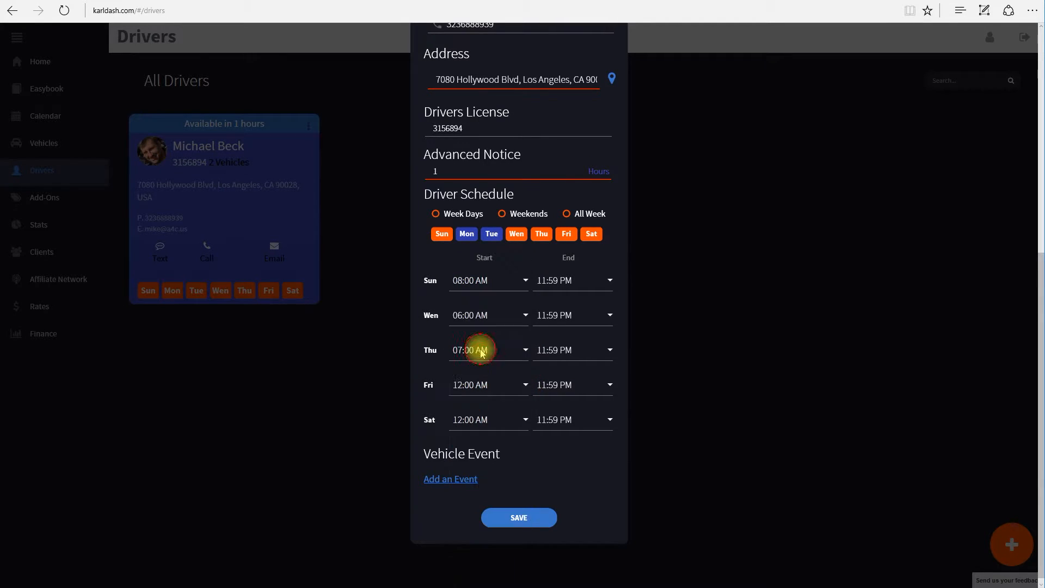
click(524, 420)
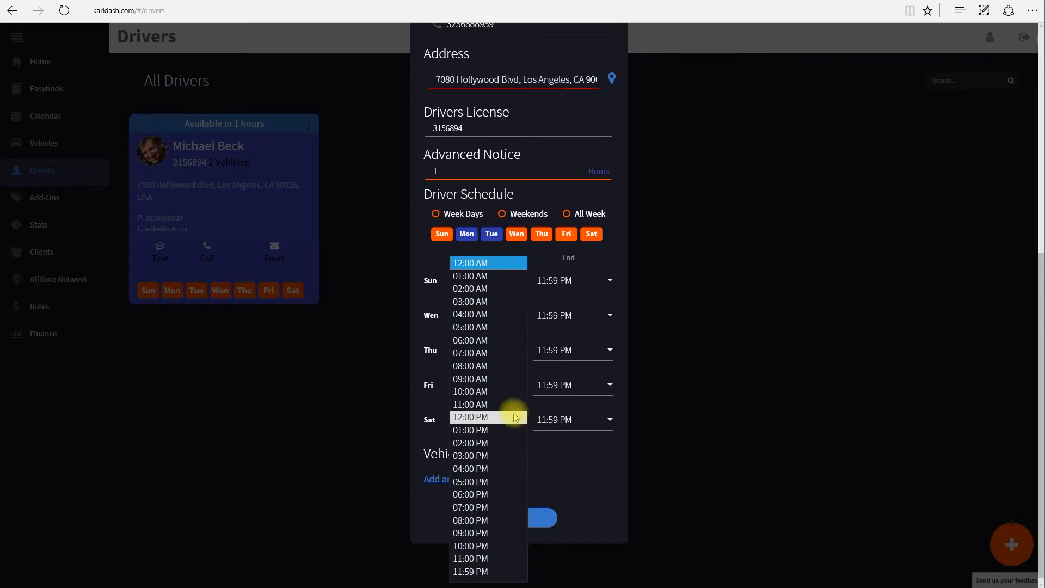
click(471, 366)
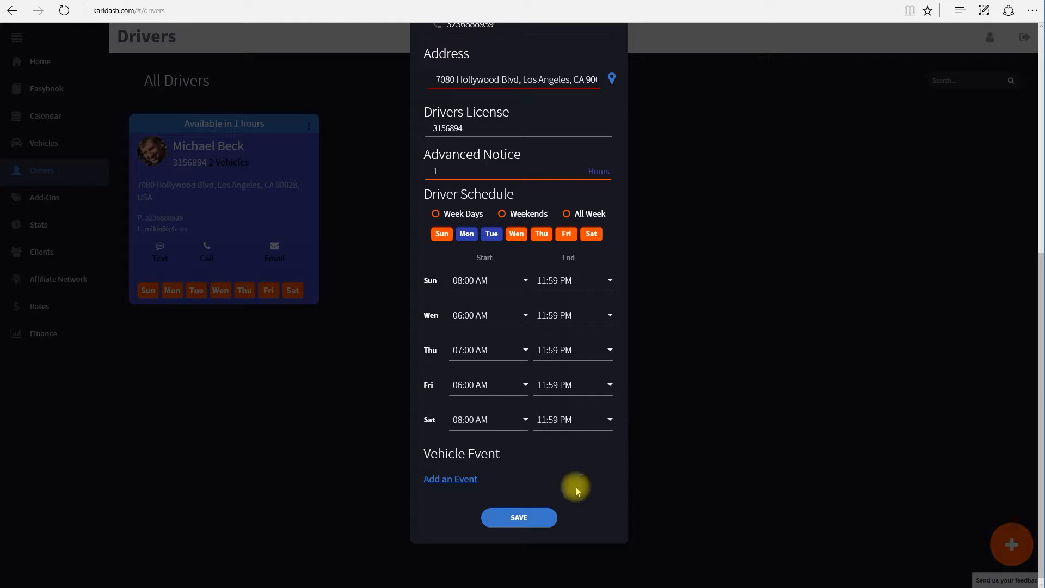
scroll(596, 464, up, 4)
scroll(668, 442, down, 4)
click(541, 520)
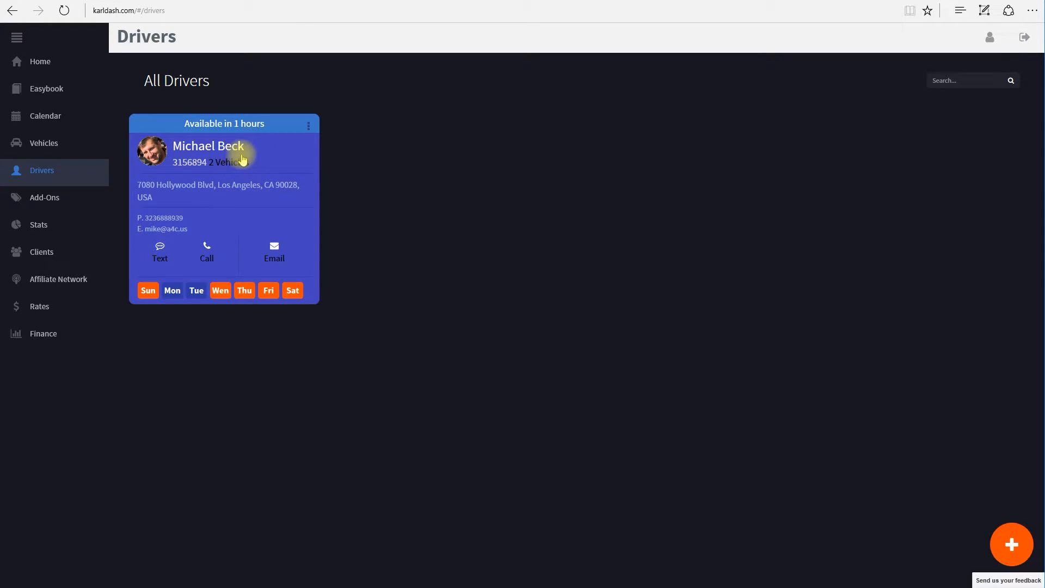
Reopen the driver's details, add a new event and pick 24 March as its start date
click(243, 158)
scroll(490, 370, down, 7)
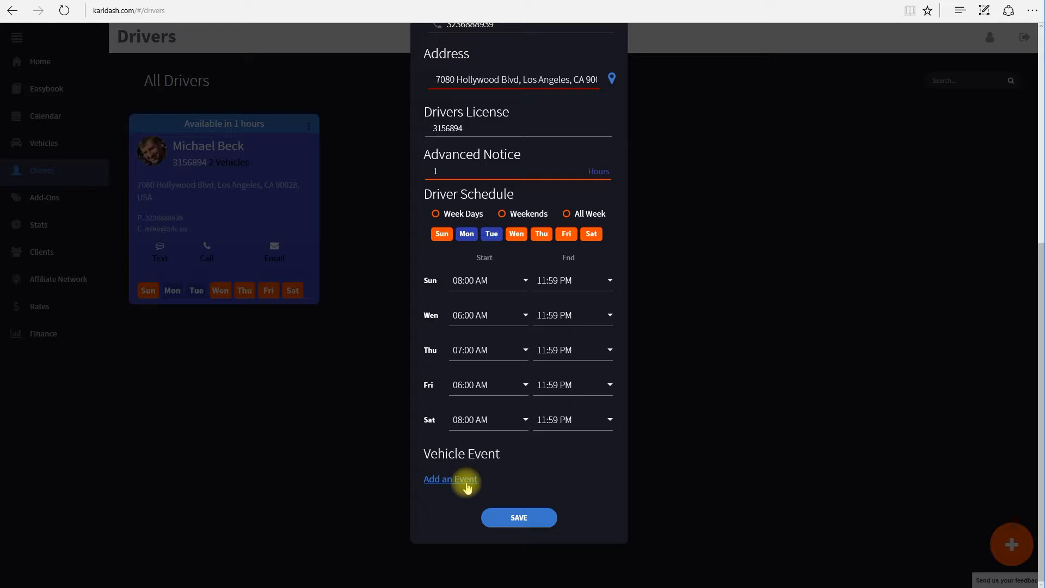
click(467, 486)
scroll(638, 464, down, 3)
click(548, 362)
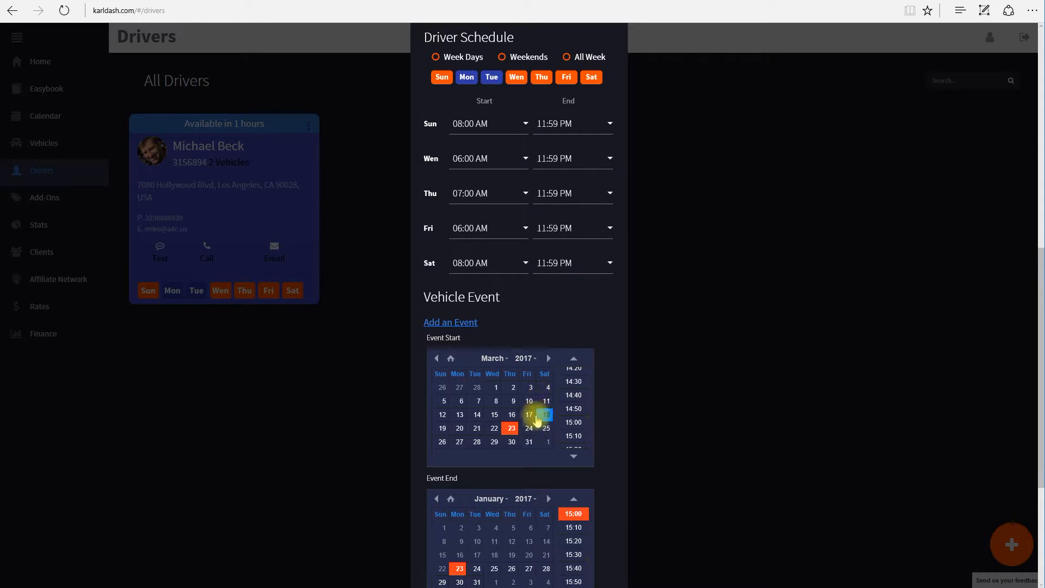
click(528, 429)
scroll(713, 458, down, 1)
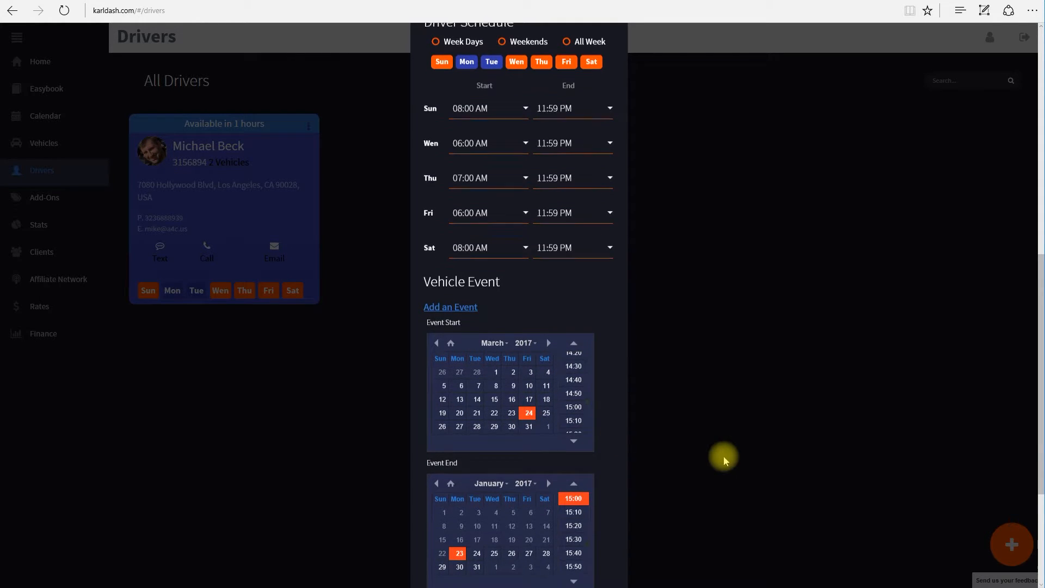
Set the event start time to 00:00 and the end to 3 April 2017, 02:00
click(549, 447)
click(549, 447)
click(549, 447)
click(549, 447)
click(549, 447)
click(549, 446)
scroll(572, 354, up, 3)
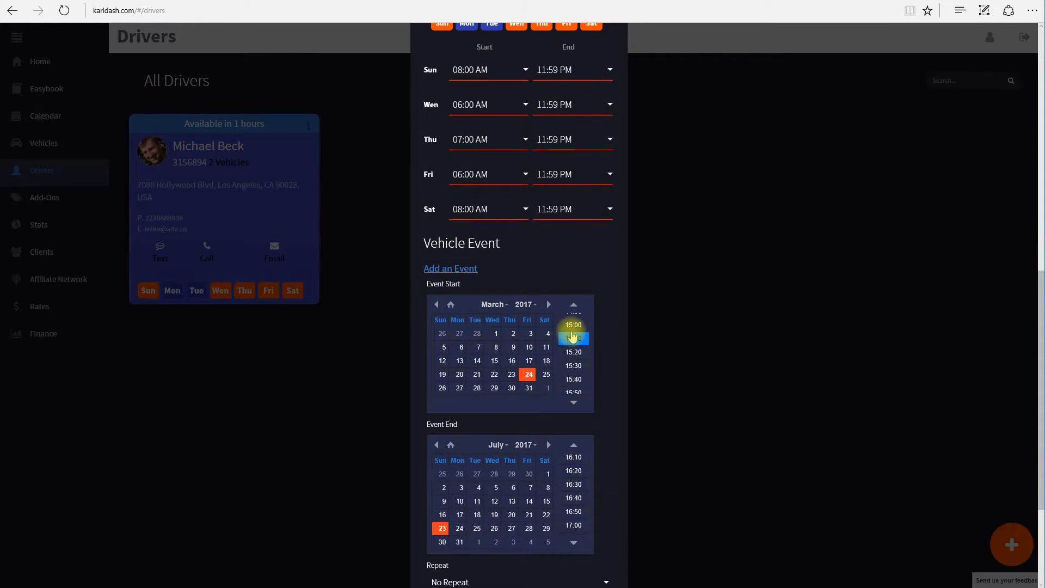
scroll(574, 333, up, 2)
click(574, 320)
click(549, 445)
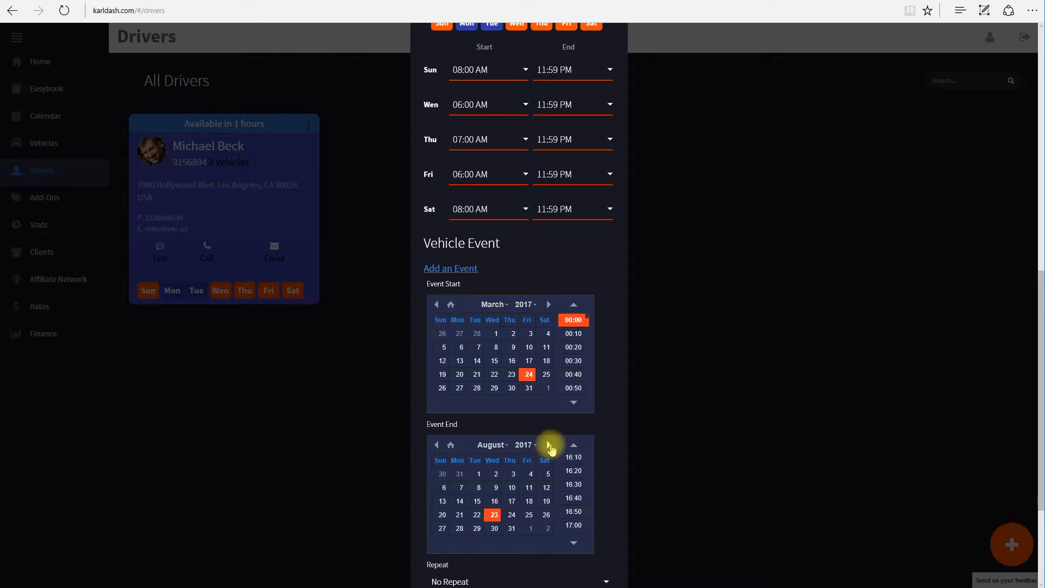
click(437, 445)
click(436, 445)
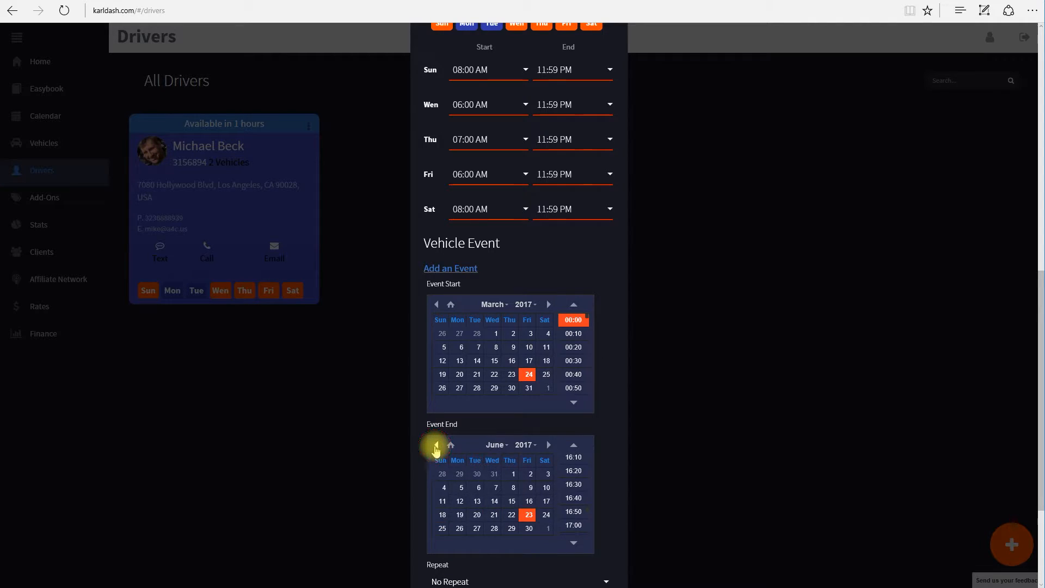
click(436, 445)
click(436, 445)
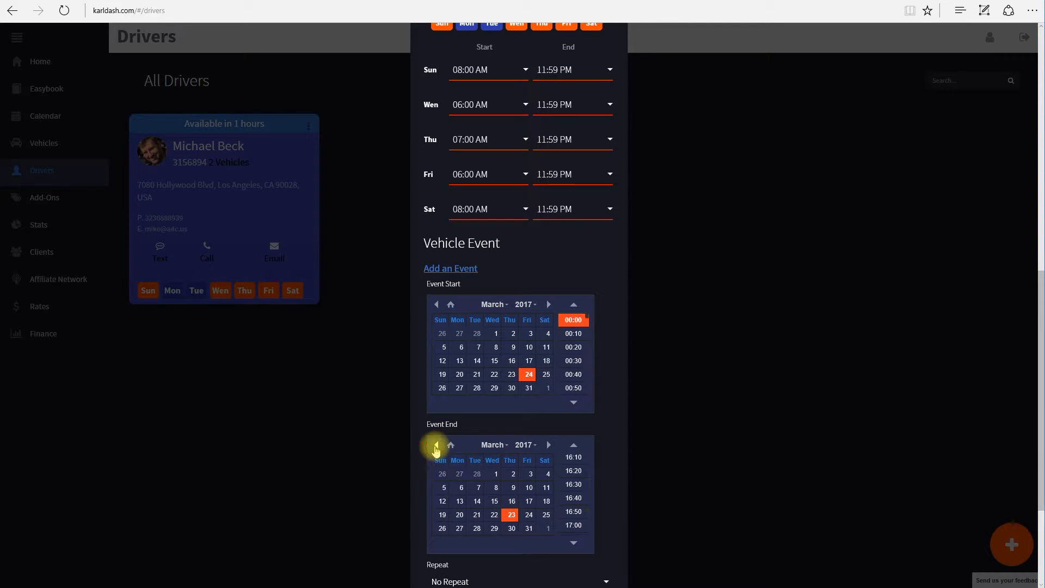
click(549, 444)
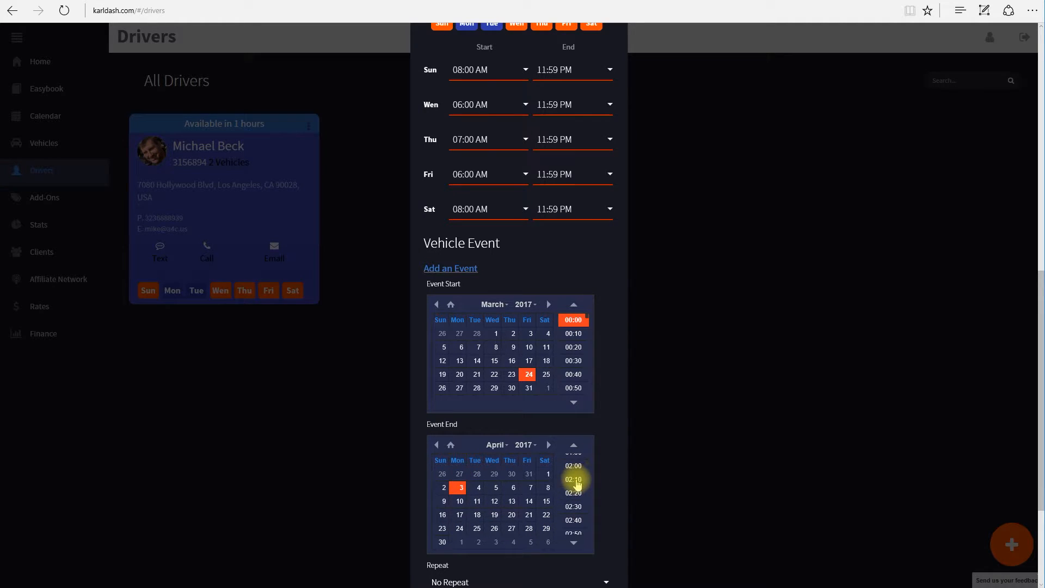
click(575, 468)
scroll(719, 514, down, 3)
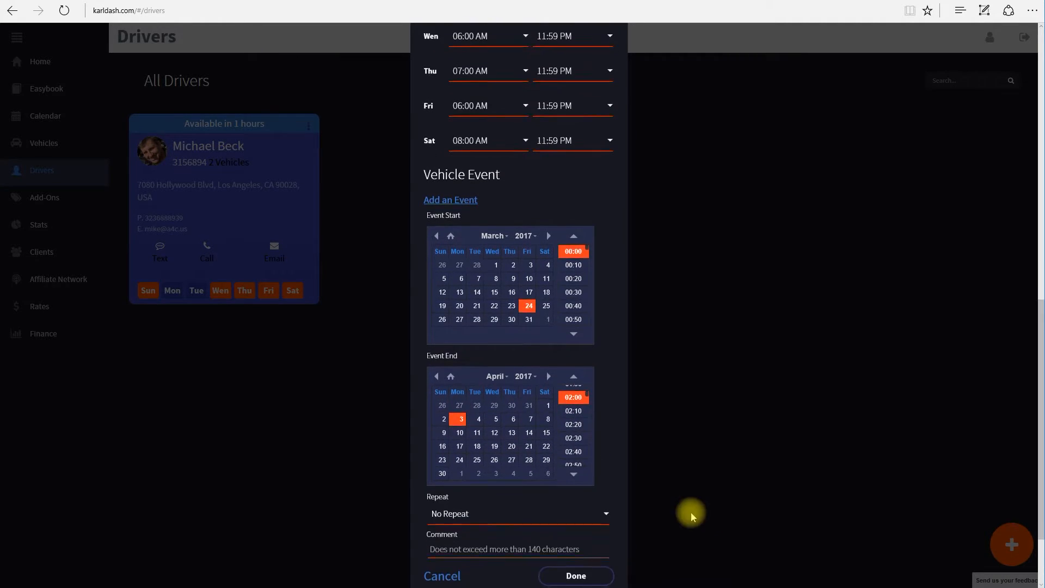
Add the comment 'I'm on vacation in China', save the event, and close the driver's details
click(484, 476)
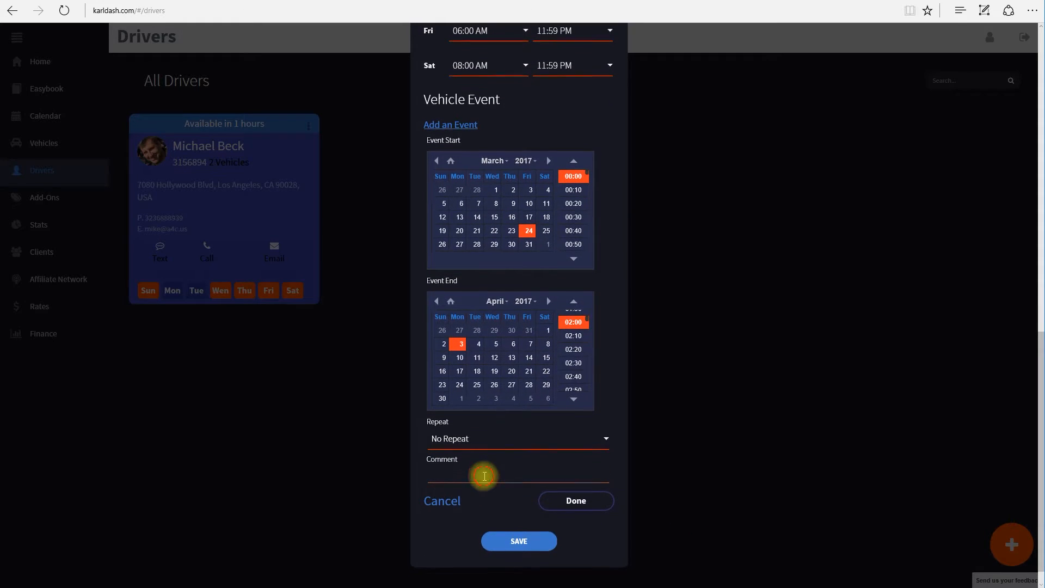
text(I'm on )
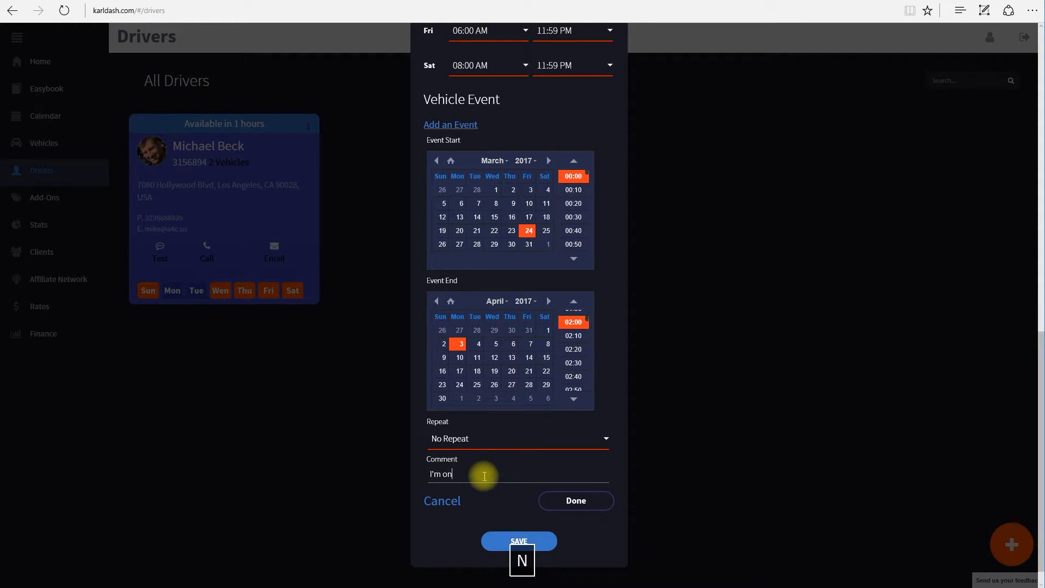
text(vacation in China)
click(576, 500)
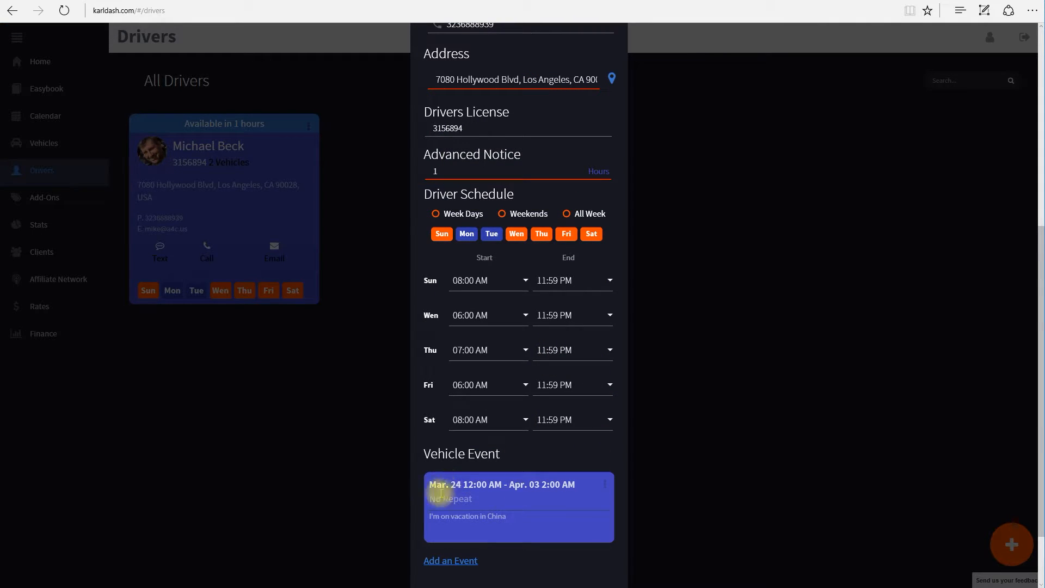
scroll(603, 469, up, 7)
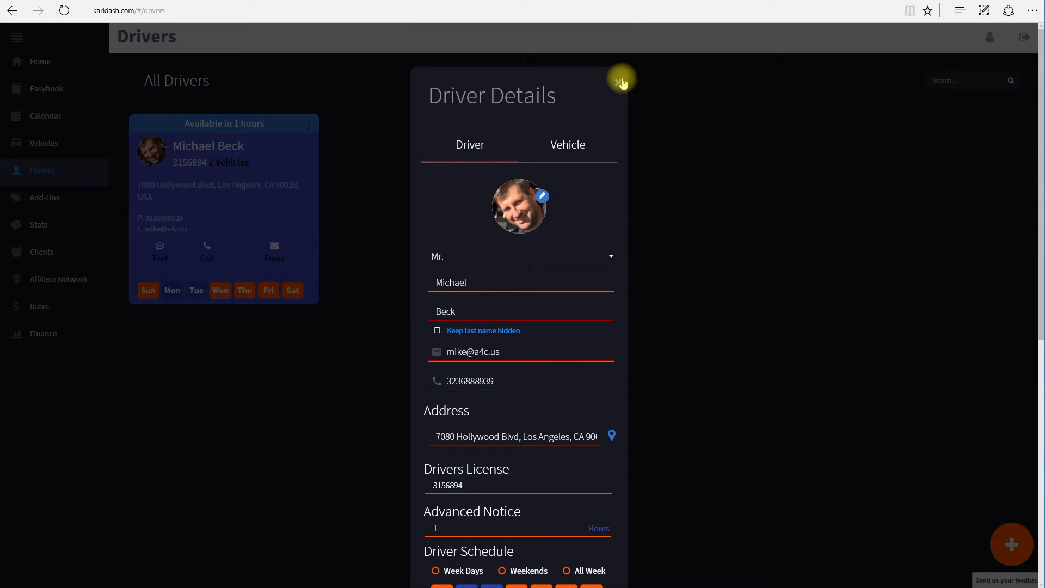
click(619, 82)
click(561, 389)
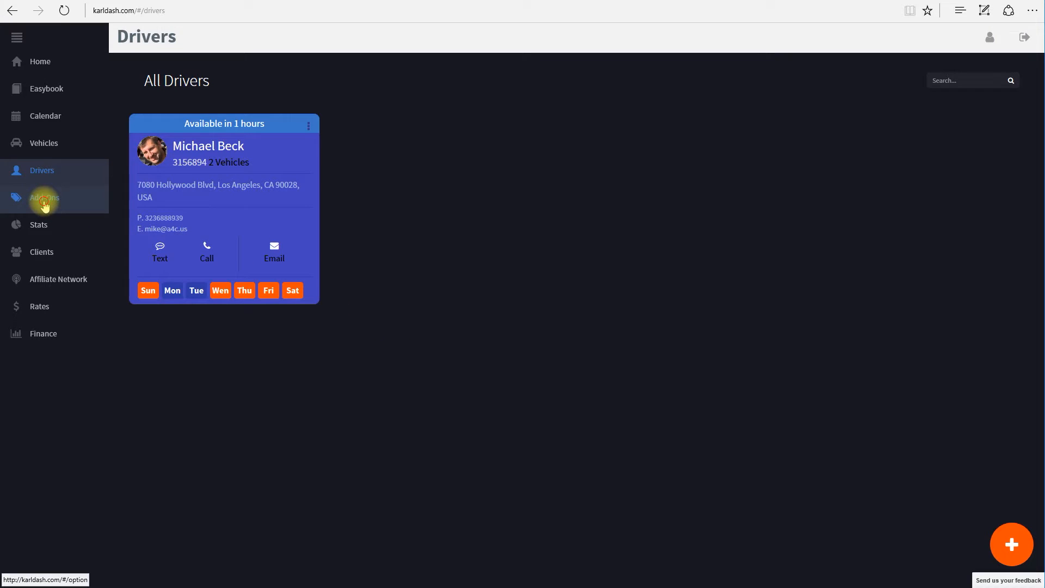
On the Add-Ons page, start a new add-on named 'Infant seat'
click(44, 204)
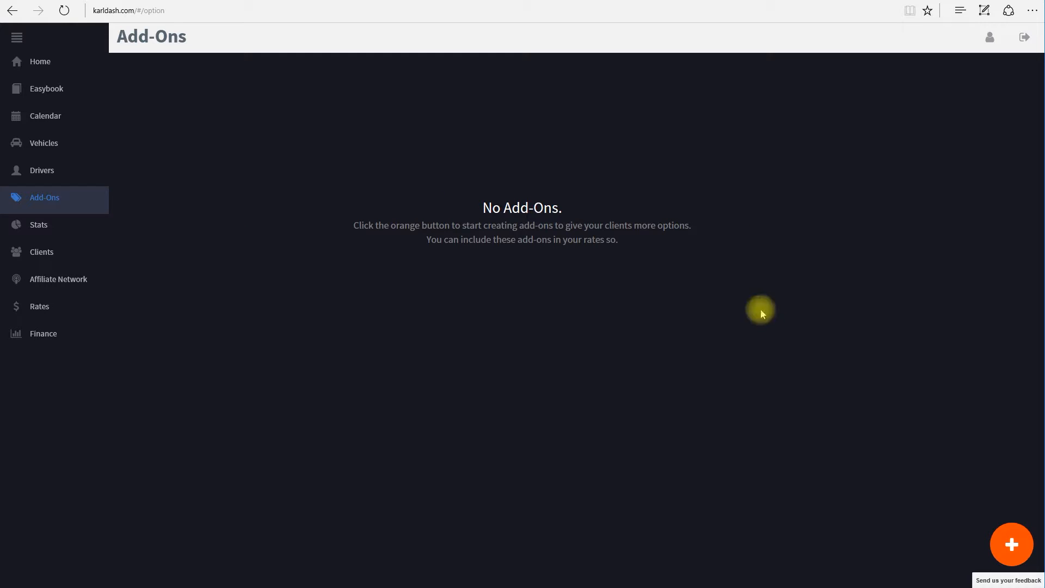
click(1014, 549)
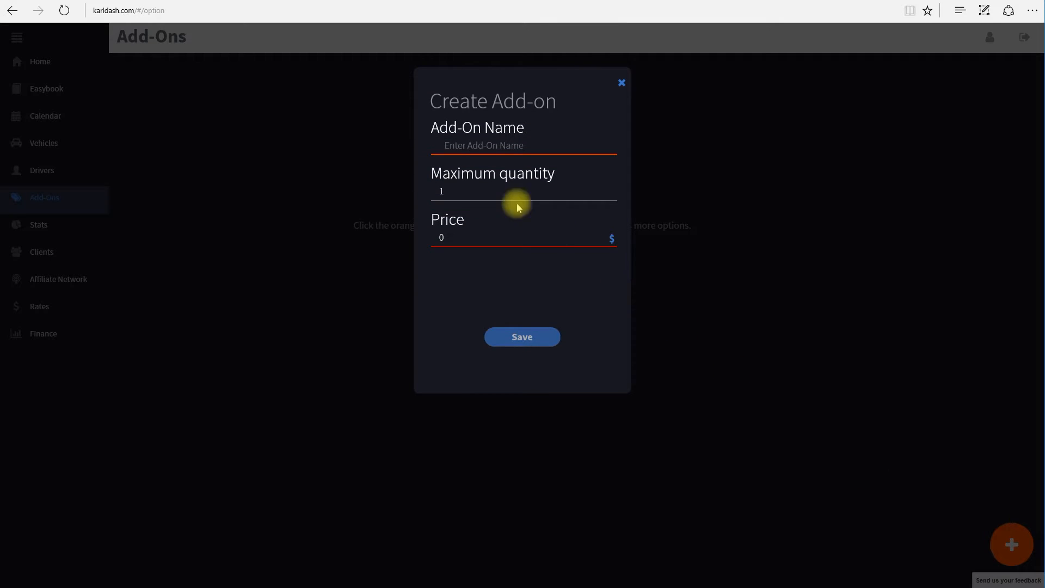
click(489, 143)
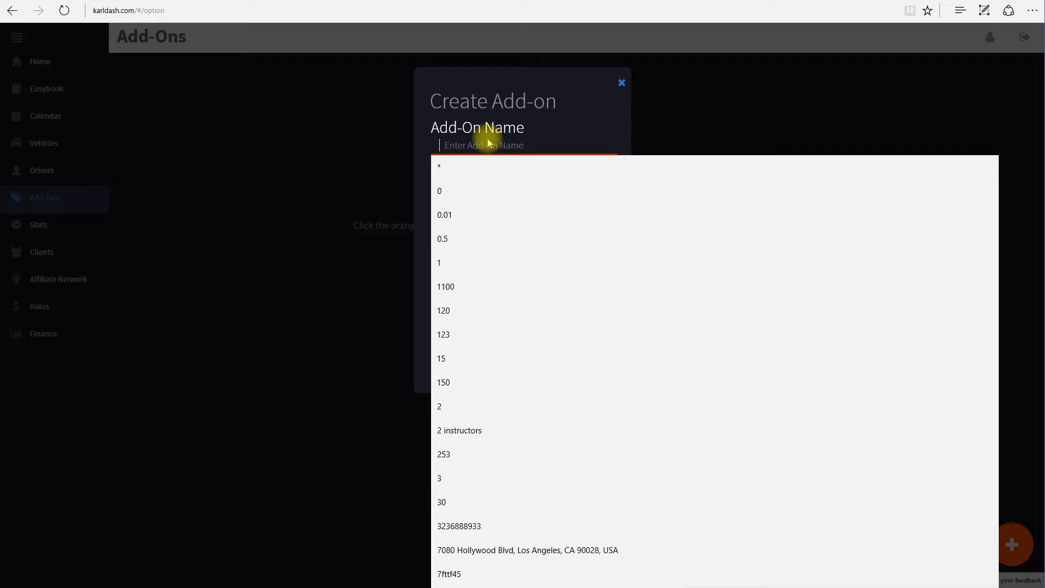
text(Infant seat)
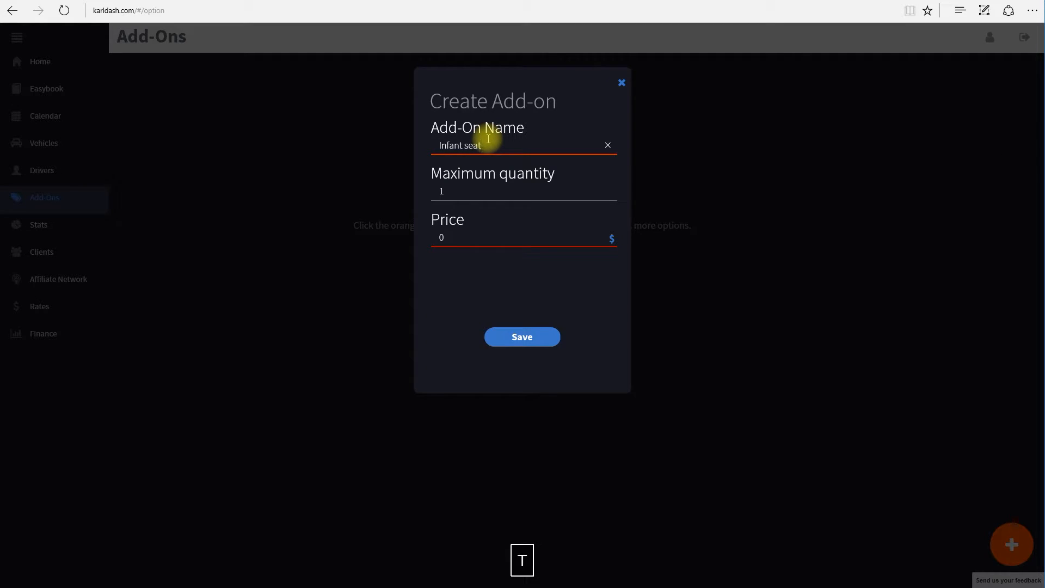
Set the Infant seat maximum quantity to 2 and price to 10, then save it
click(480, 198)
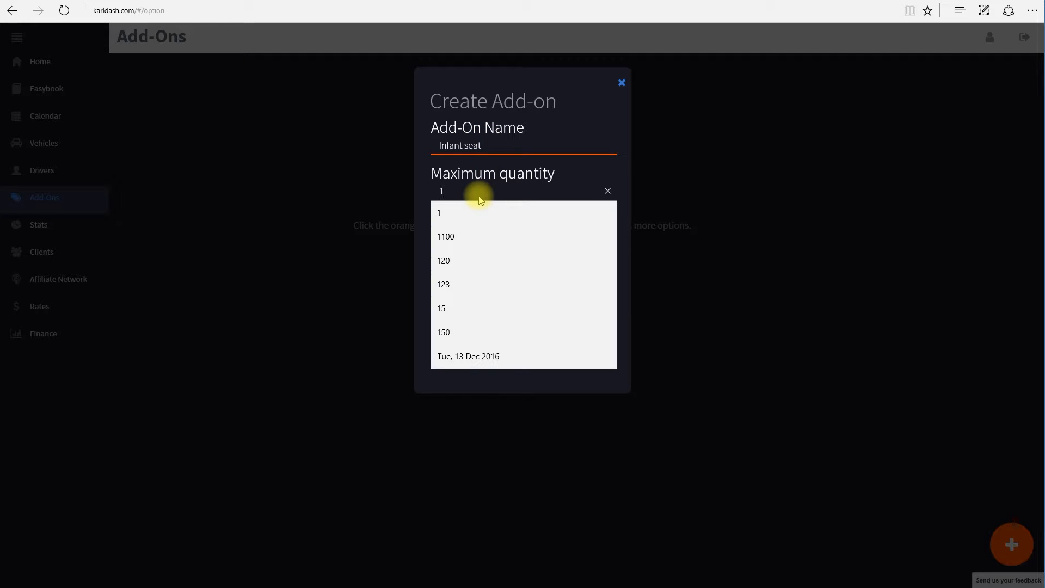
click(455, 193)
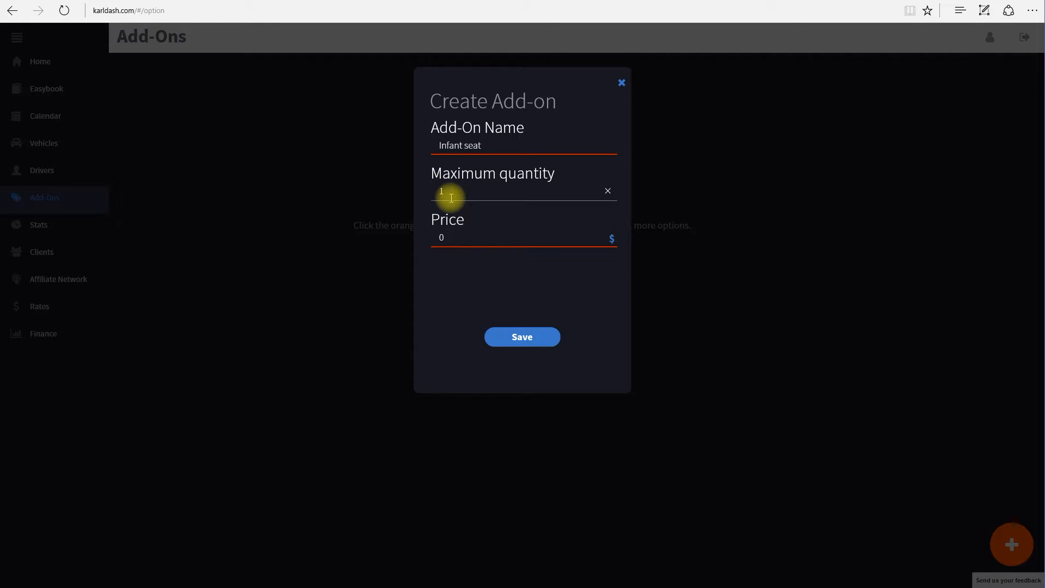
key(BackSpace)
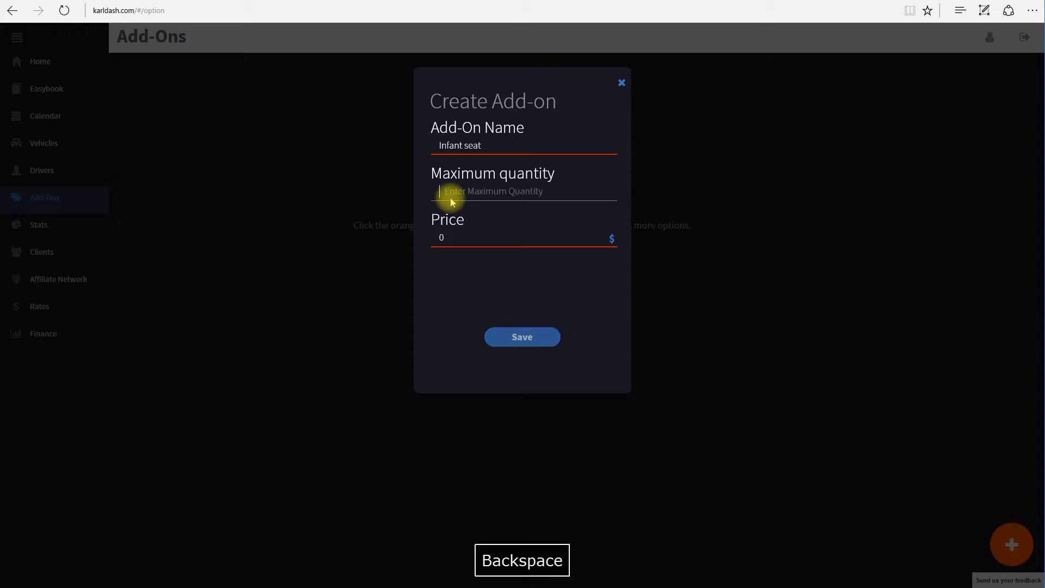
text(2)
click(609, 165)
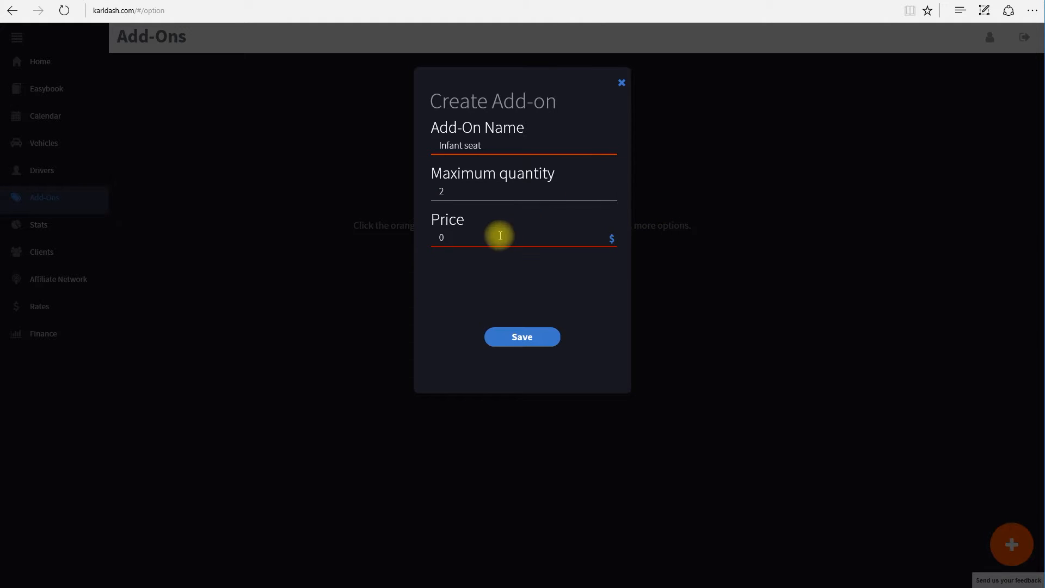
click(477, 234)
click(561, 226)
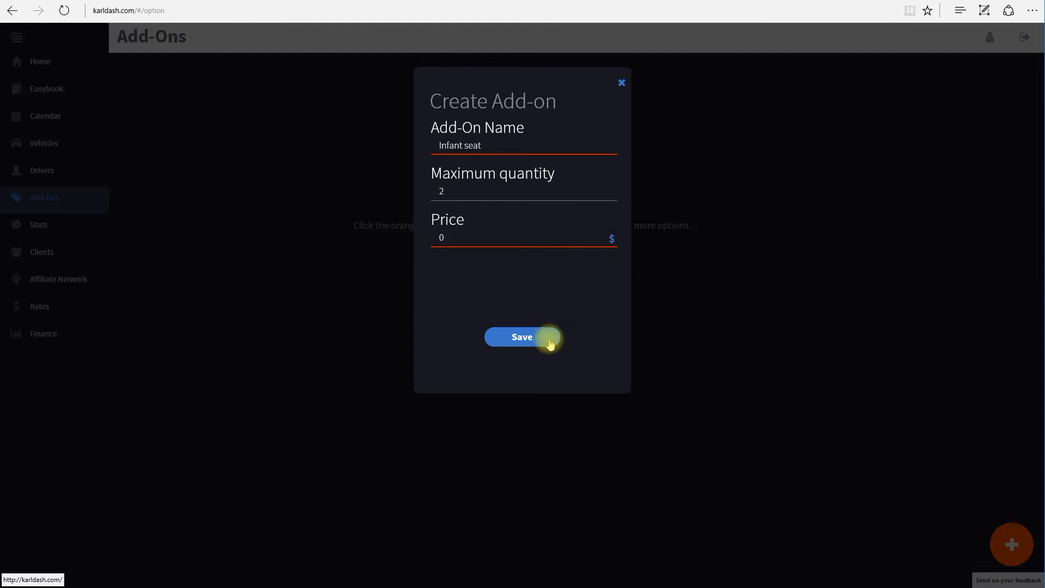
double_click(444, 236)
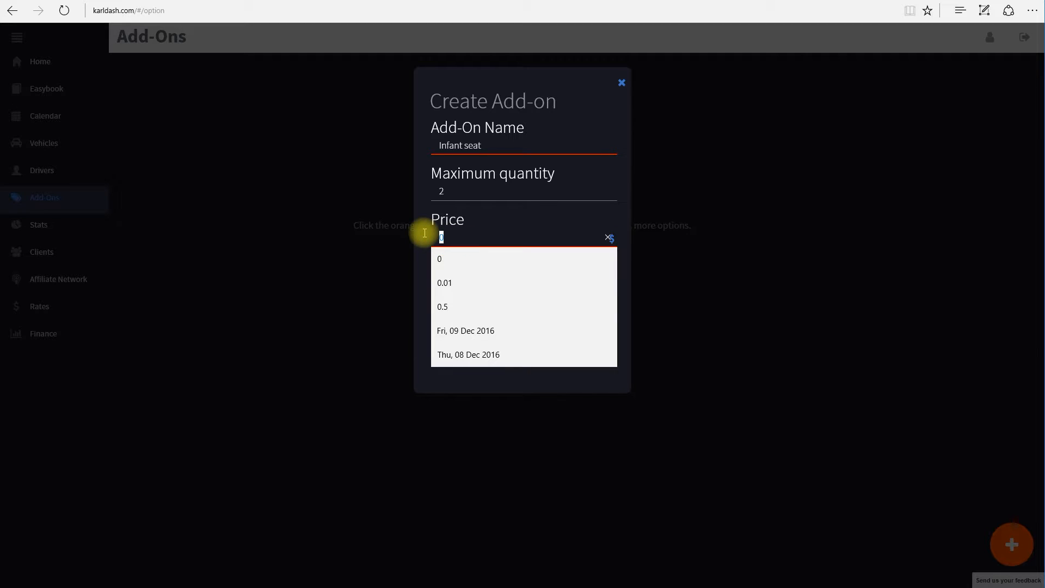
text(0)
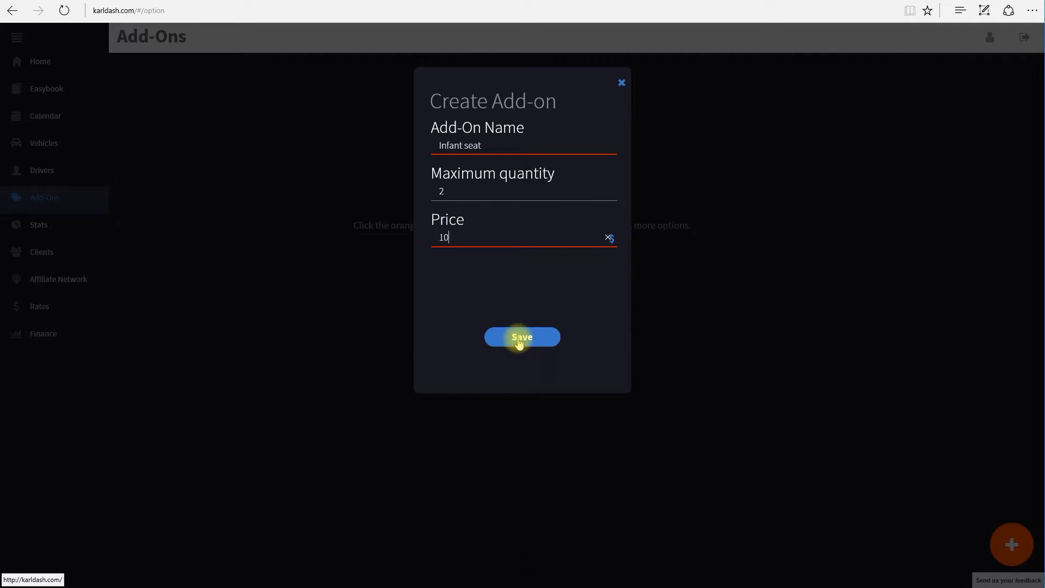
click(518, 342)
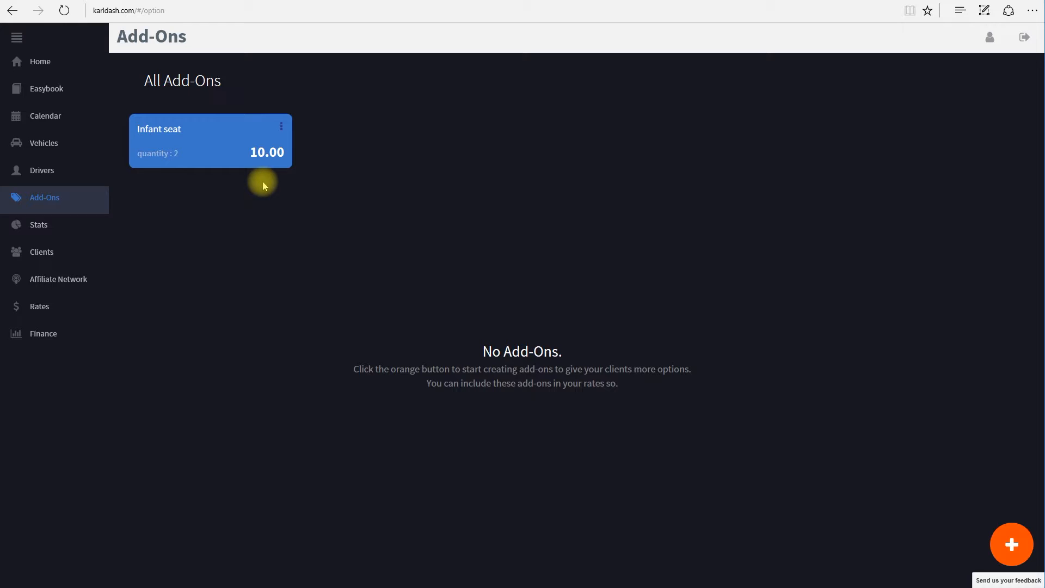
Create a 'Champagne' add-on with maximum quantity 1 and price 100
click(1010, 543)
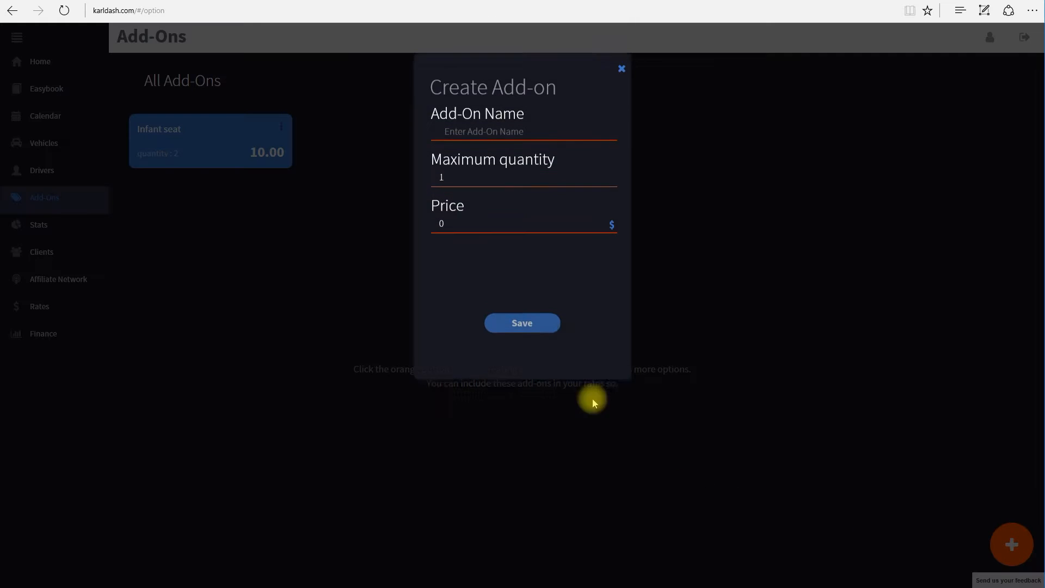
click(488, 147)
text(Champagne)
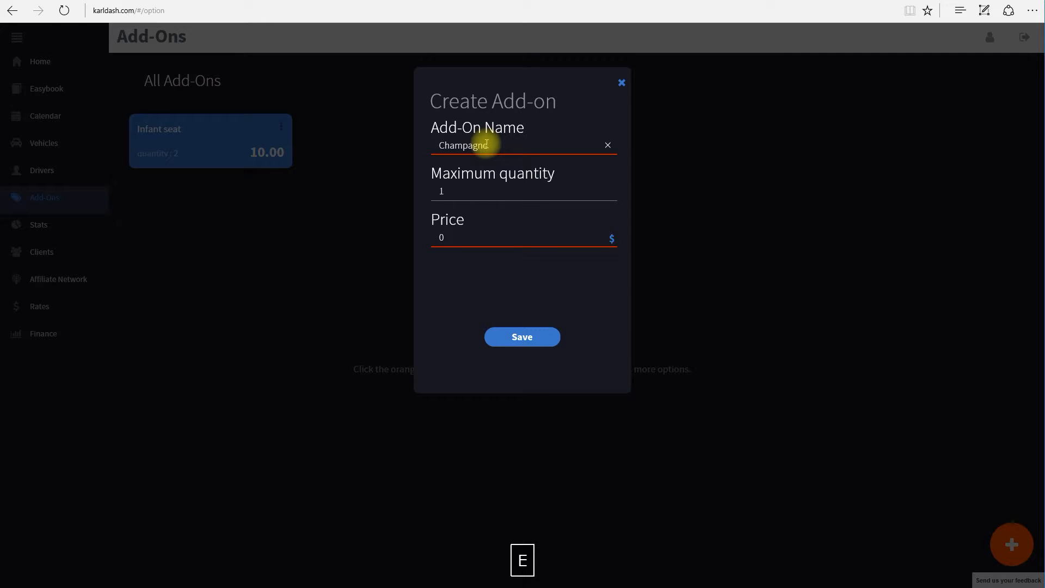
double_click(457, 193)
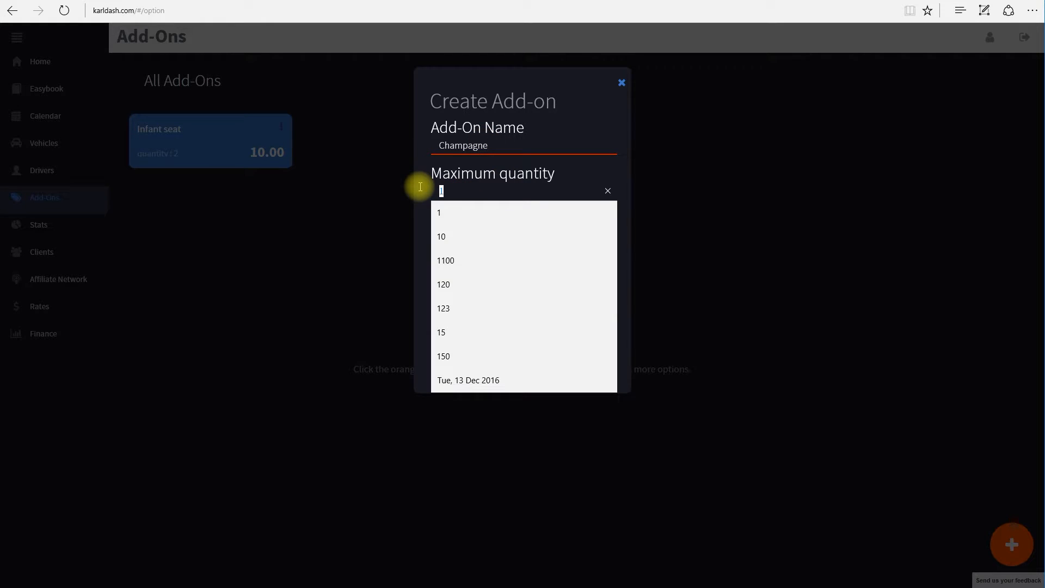
text(2)
key(BackSpace)
text(1)
key(Tab)
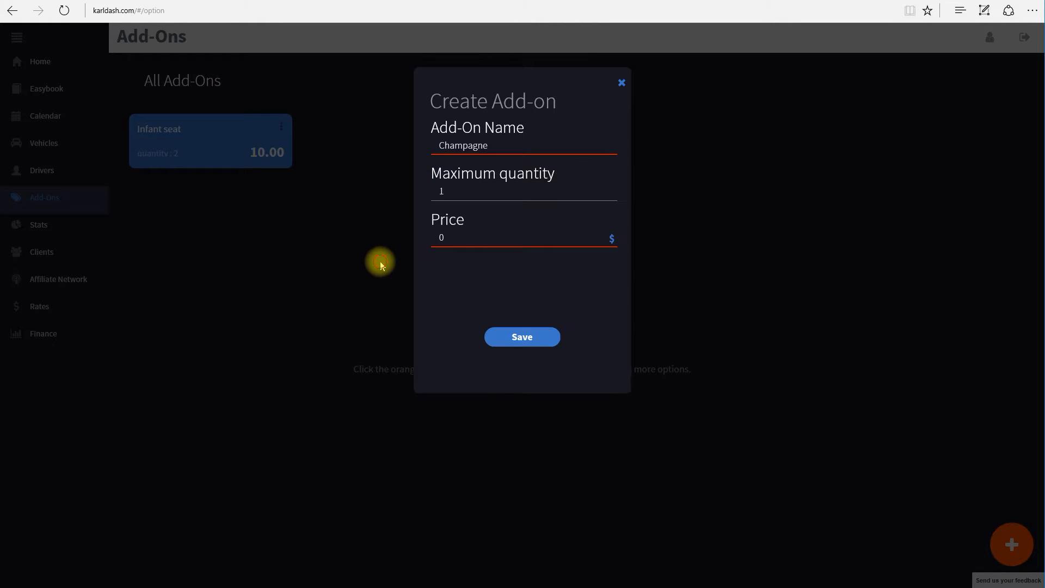
double_click(440, 238)
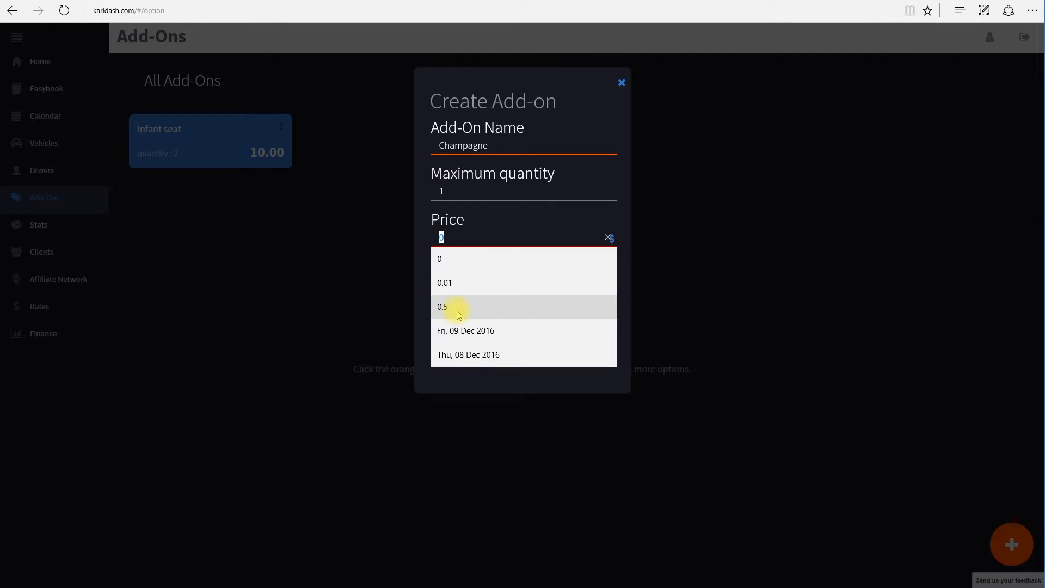
text(100)
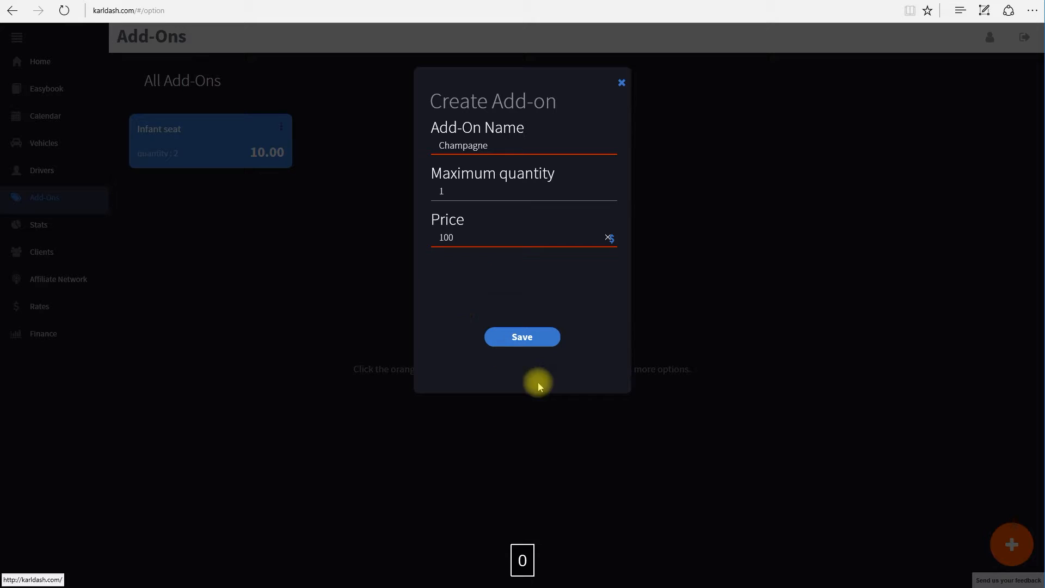
click(522, 337)
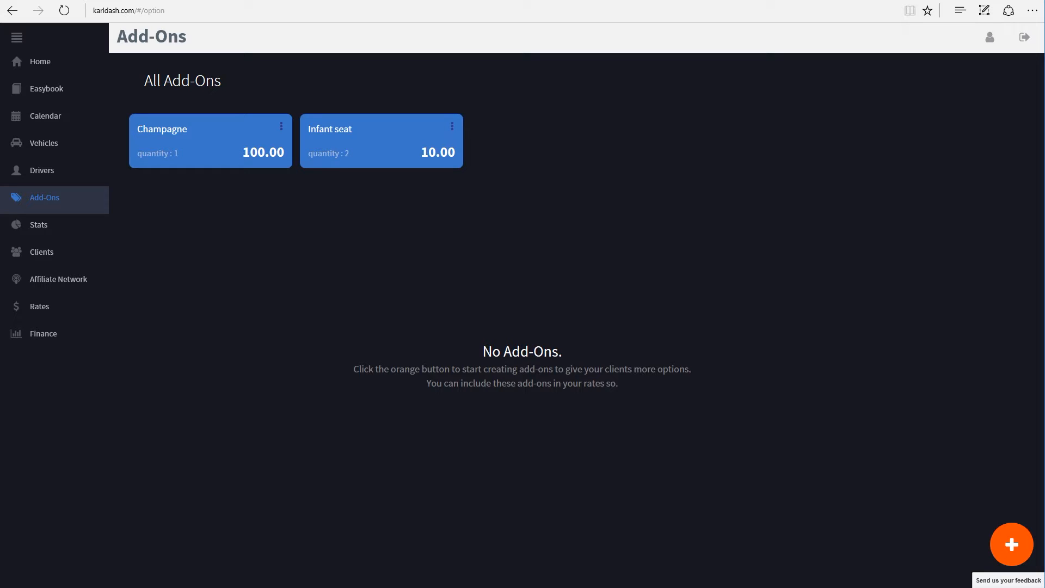
In Paint, draw a stick figure labelled 'client' with a circled $ above it
key(alt+Tab)
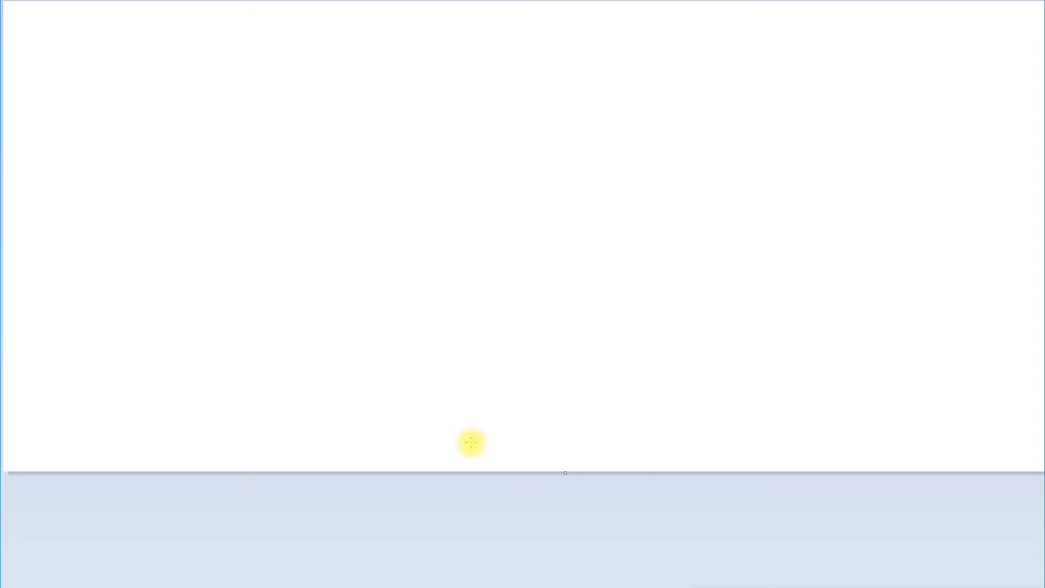
mouse_move(504, 378)
mouse_down()
mouse_move(490, 376)
mouse_move(506, 378)
mouse_up()
mouse_move(509, 437)
mouse_down()
mouse_move(503, 467)
mouse_move(504, 404)
mouse_move(492, 430)
mouse_move(523, 431)
mouse_up()
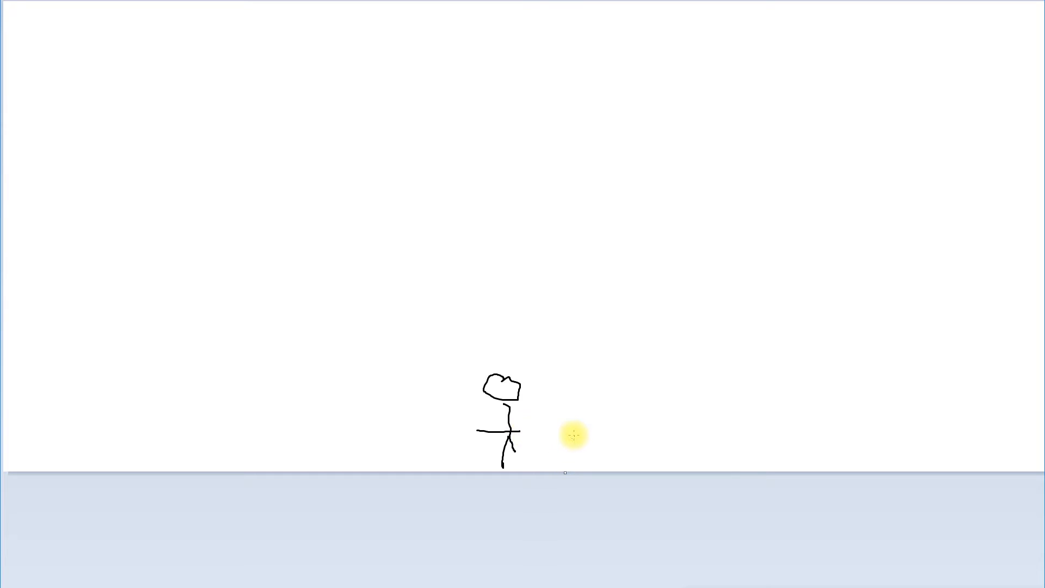
mouse_move(556, 410)
mouse_down()
mouse_move(537, 425)
mouse_move(596, 436)
mouse_move(656, 418)
mouse_move(658, 403)
mouse_up()
click(608, 389)
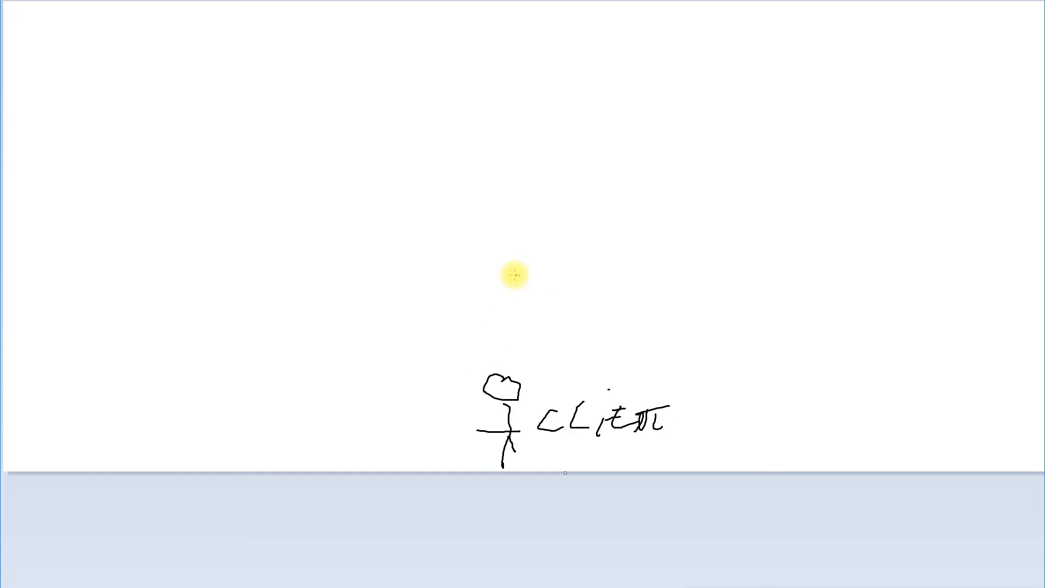
mouse_move(505, 281)
mouse_down()
mouse_move(514, 310)
mouse_move(462, 317)
mouse_move(493, 312)
mouse_move(495, 321)
mouse_move(500, 299)
mouse_move(496, 321)
mouse_up()
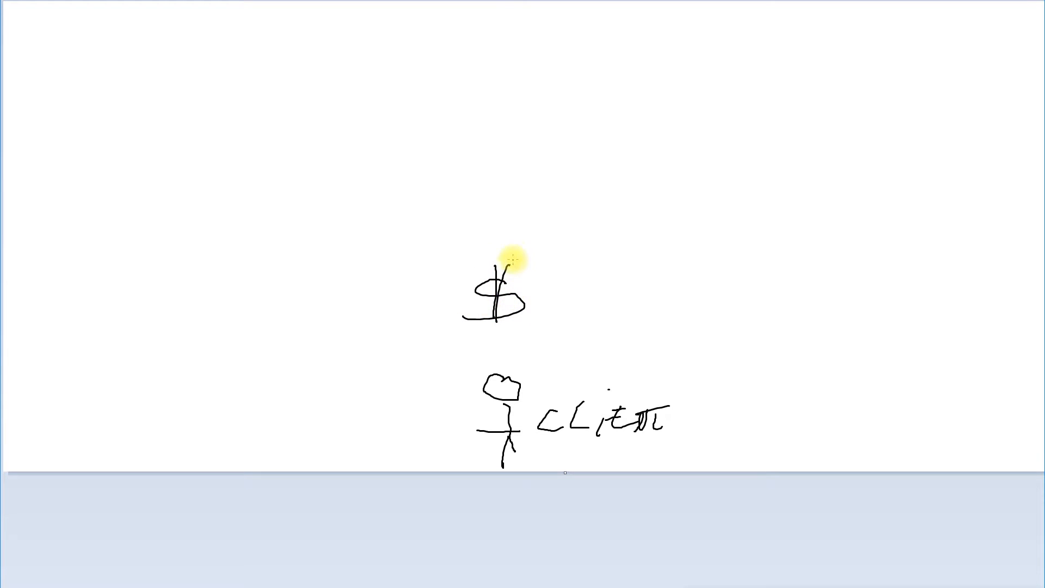
mouse_move(529, 252)
mouse_down()
mouse_move(452, 305)
mouse_move(550, 284)
mouse_move(513, 247)
mouse_move(508, 254)
mouse_up()
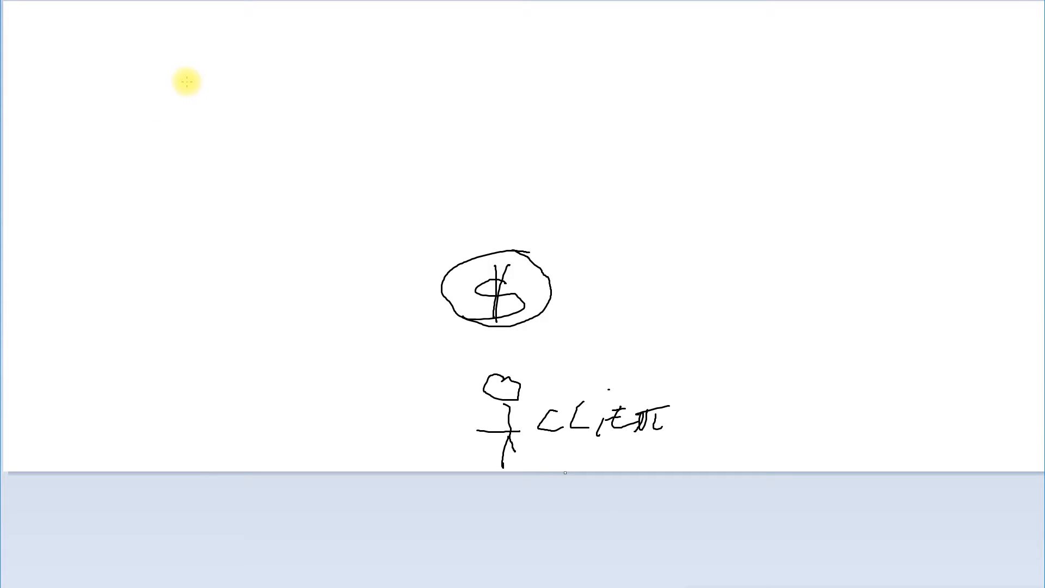
Draw a boxed figure top-left and a circled CAR, both lined to a large oval at right
mouse_move(187, 81)
mouse_down()
mouse_move(220, 89)
mouse_move(178, 83)
mouse_move(198, 100)
mouse_move(185, 143)
mouse_move(219, 138)
mouse_move(209, 114)
mouse_up()
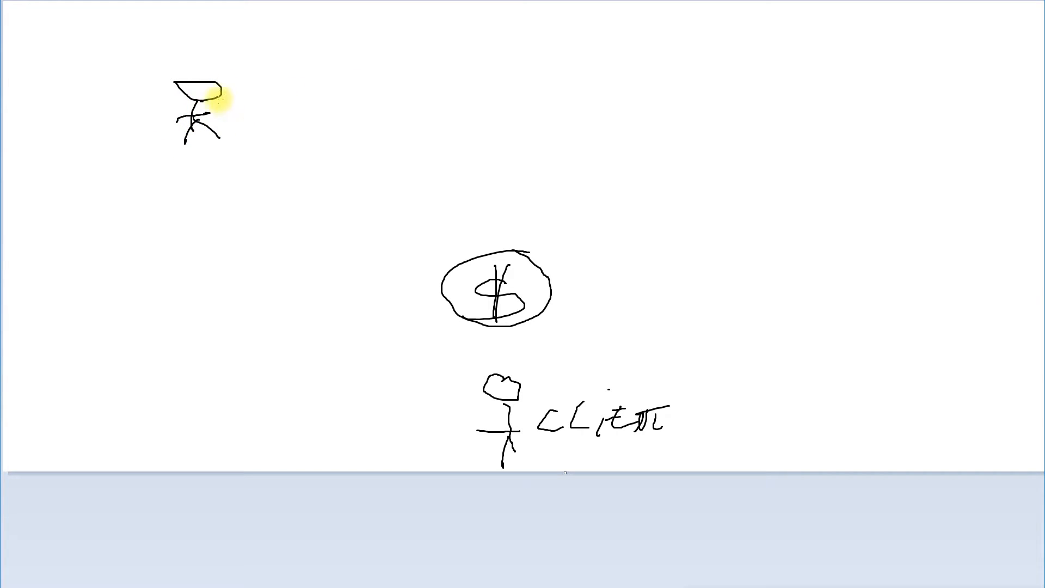
mouse_move(352, 103)
mouse_down()
mouse_move(327, 121)
mouse_move(400, 124)
mouse_up()
mouse_move(392, 89)
mouse_down()
mouse_move(319, 89)
mouse_move(381, 142)
mouse_move(385, 87)
mouse_up()
mouse_move(240, 82)
mouse_down()
mouse_move(189, 82)
mouse_move(182, 121)
mouse_move(243, 109)
mouse_move(235, 82)
mouse_up()
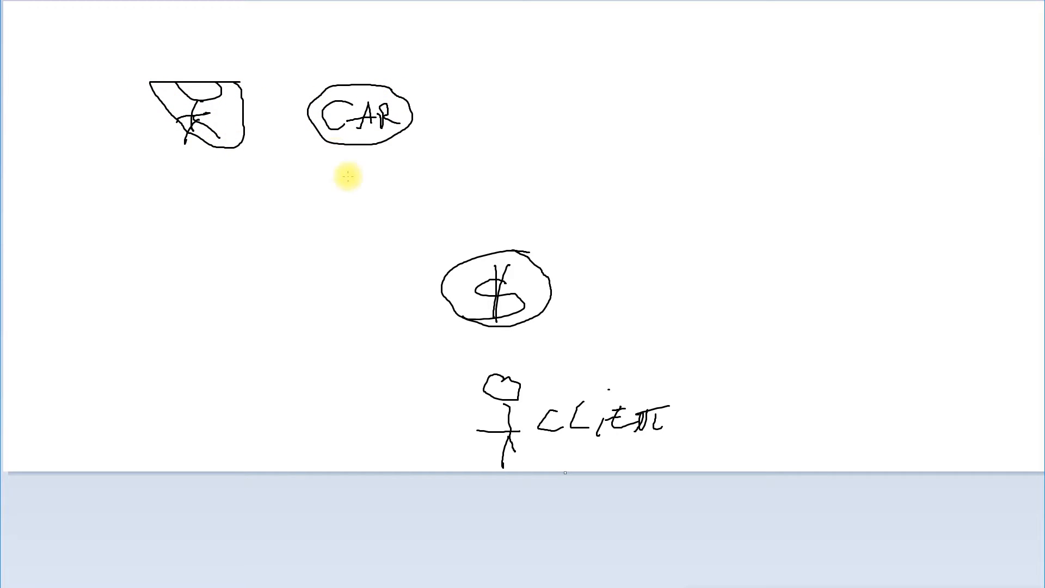
mouse_move(234, 146)
mouse_down()
mouse_move(275, 164)
mouse_move(603, 156)
mouse_up()
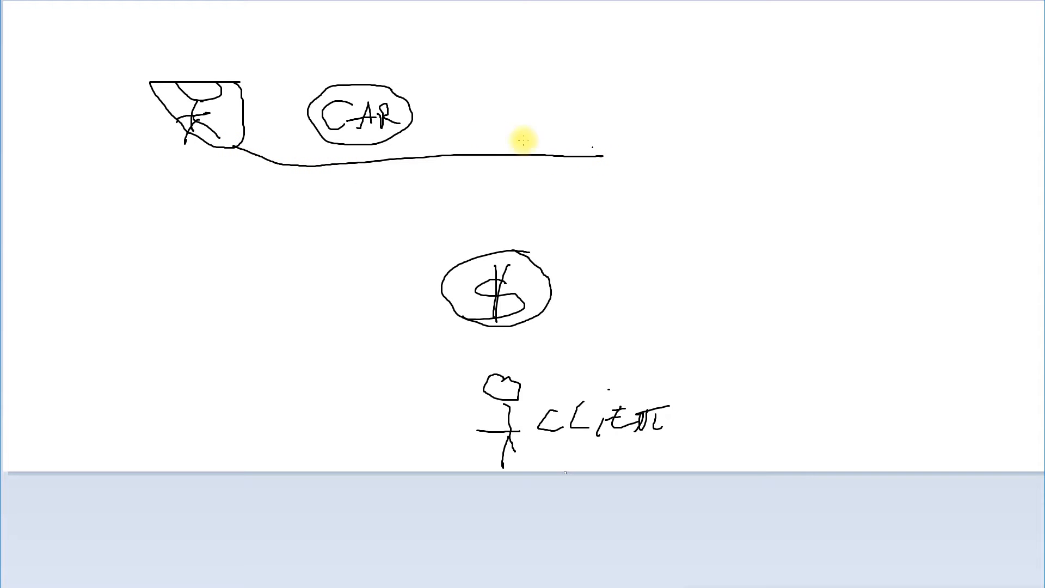
drag(413, 122, 601, 156)
mouse_move(727, 119)
mouse_down()
mouse_move(648, 116)
mouse_move(599, 158)
mouse_move(698, 215)
mouse_move(794, 145)
mouse_move(742, 116)
mouse_move(716, 119)
mouse_up()
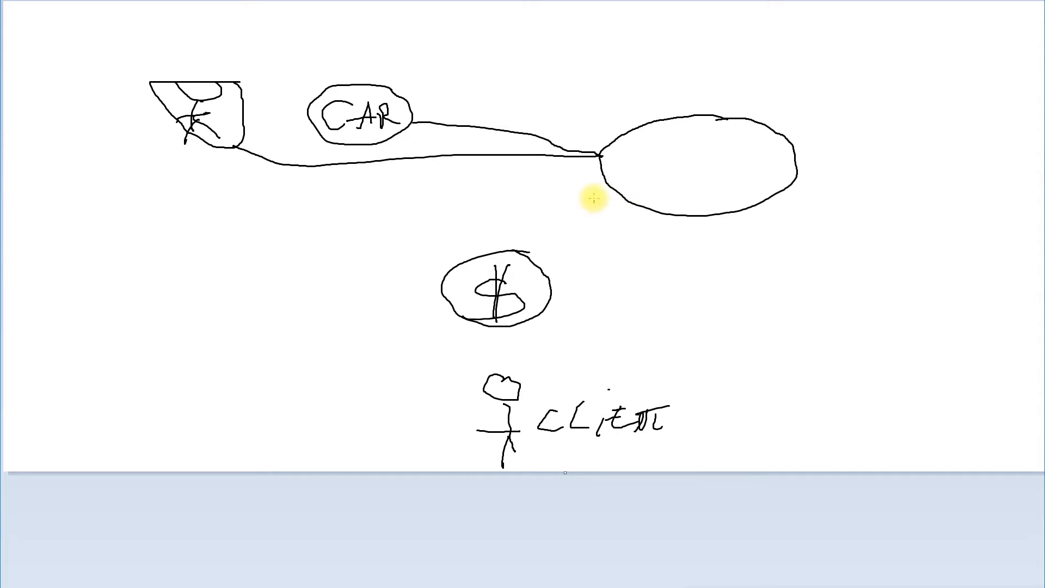
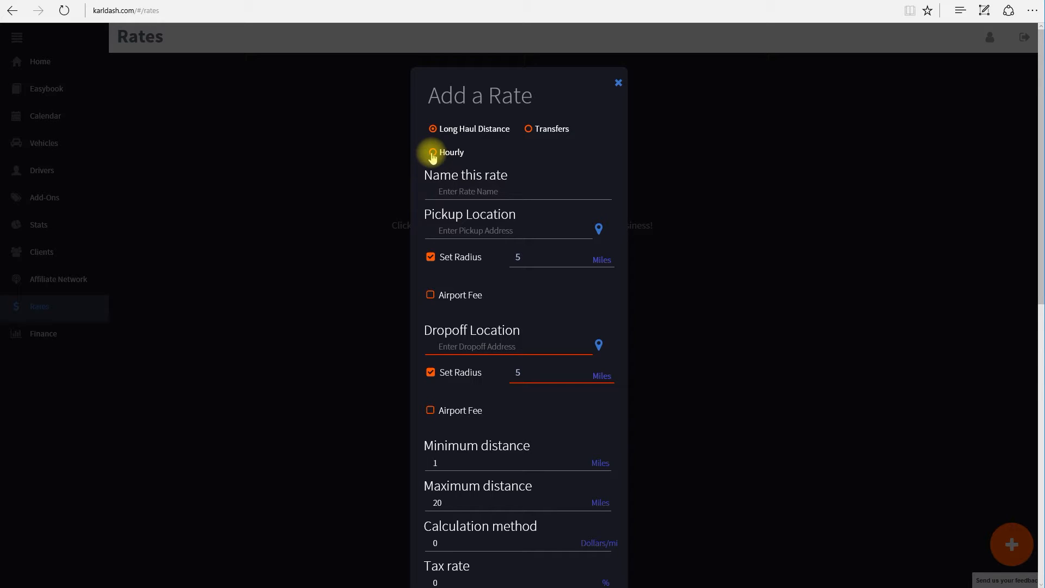
Change the new rate's type from Hourly to Transfers
click(432, 153)
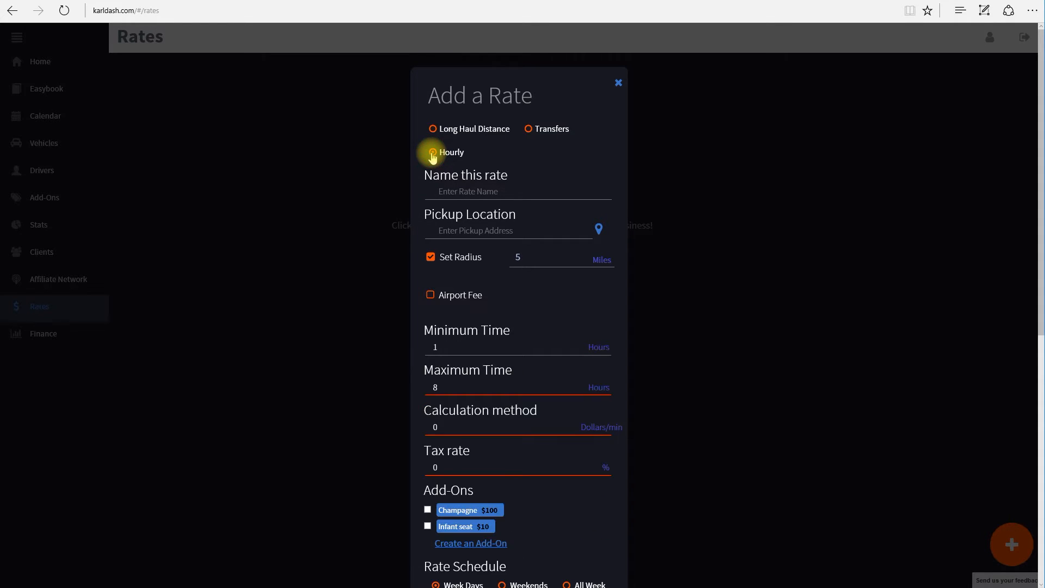
click(529, 130)
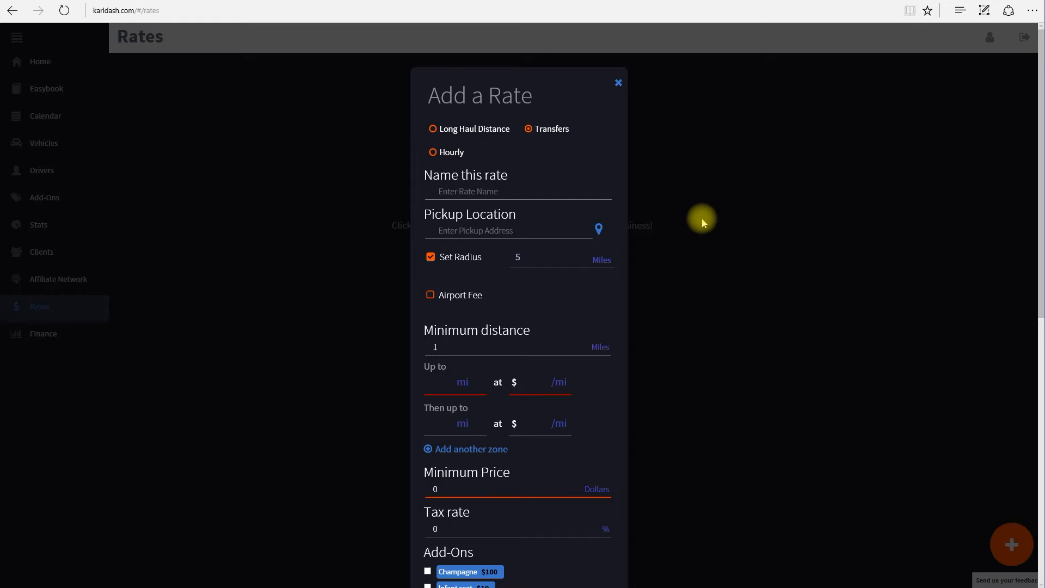
Enter 'City Transfers Luxury Sedans' as the rate name, correcting a stray letter
scroll(674, 217, down, 2)
click(466, 120)
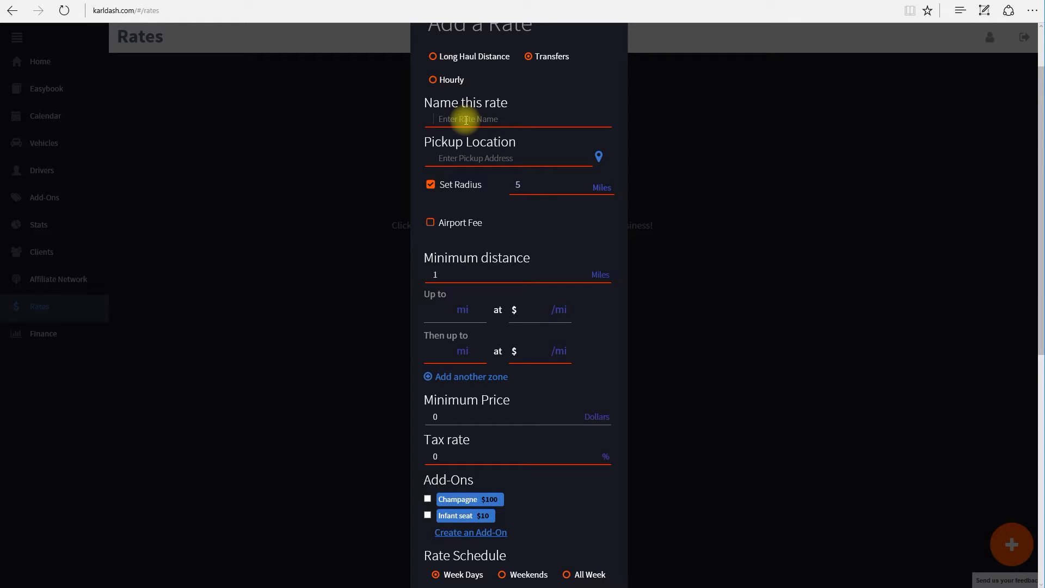
text(Cit)
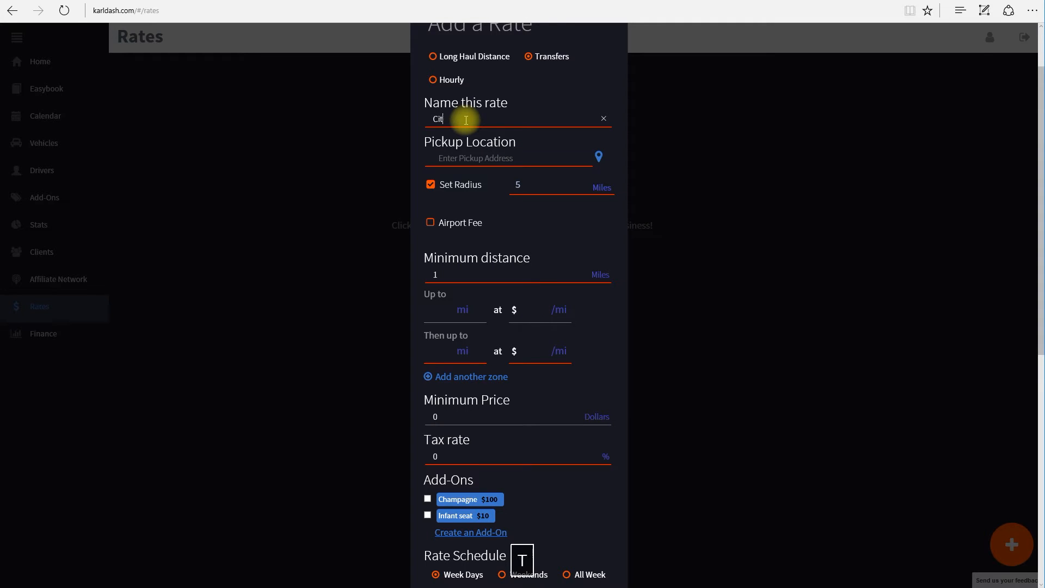
text(y Transfers)
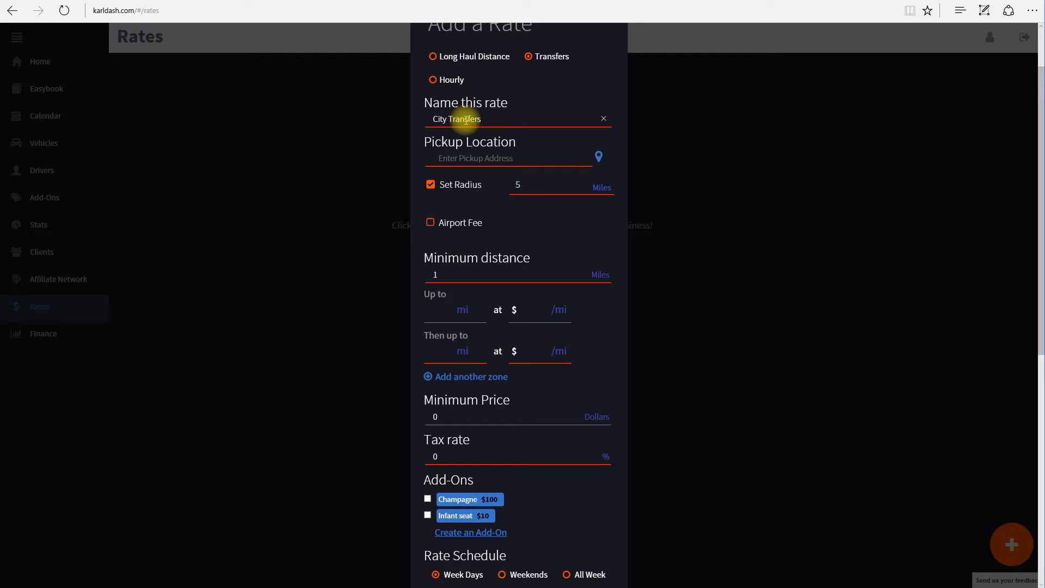
text(S)
key(BackSpace)
text(Luxury Sedans)
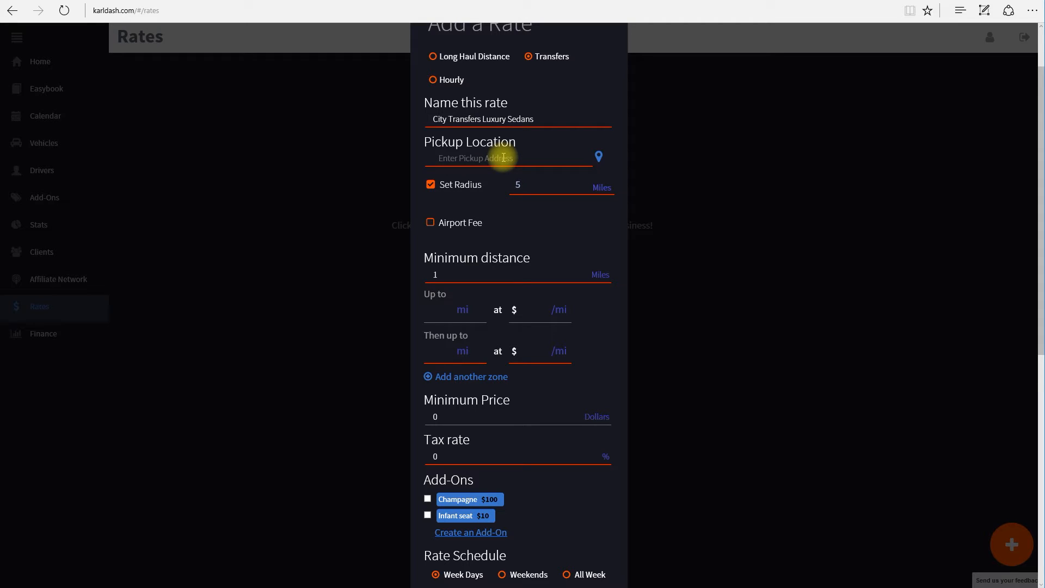
Set the pickup to the suggested Hollywood Blvd address with a 20-mile radius
text(555)
drag(503, 158, 405, 159)
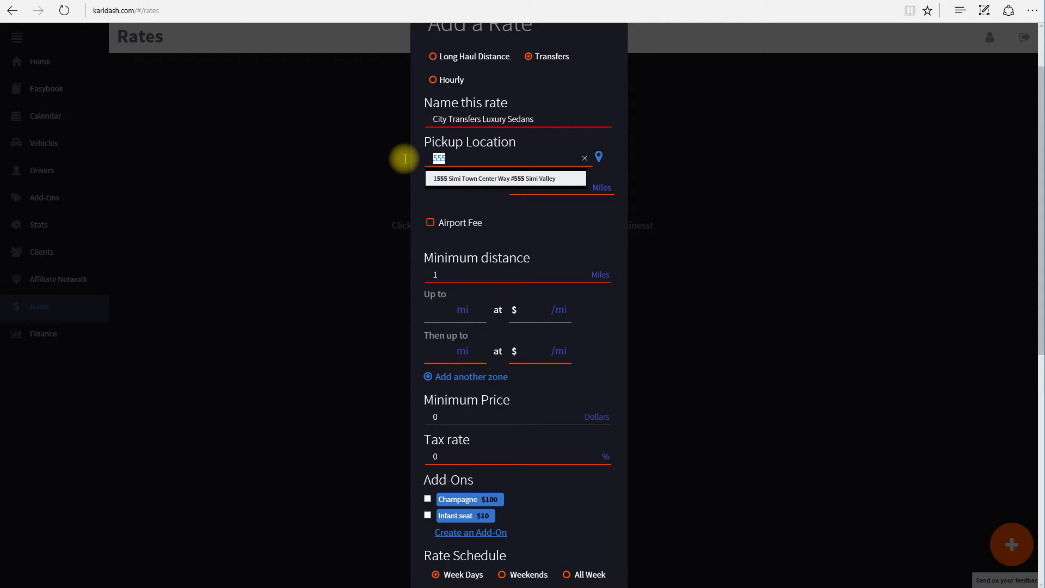
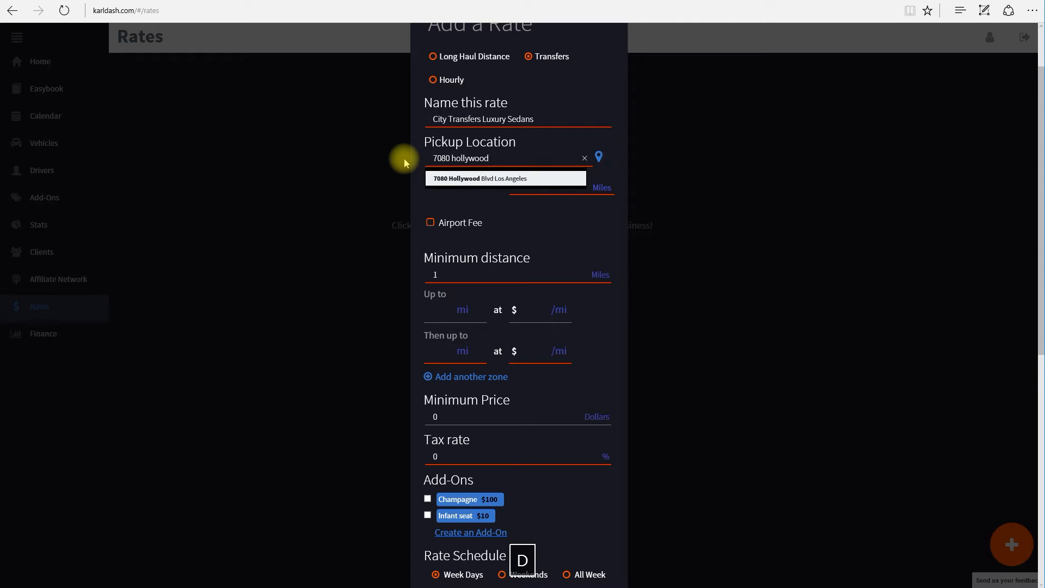
click(456, 178)
double_click(518, 186)
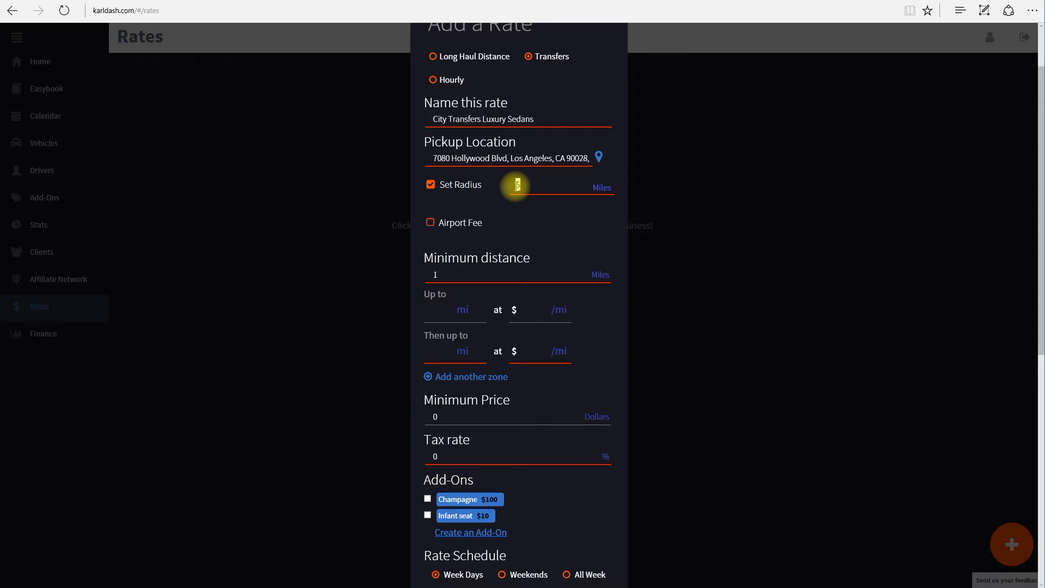
text(20)
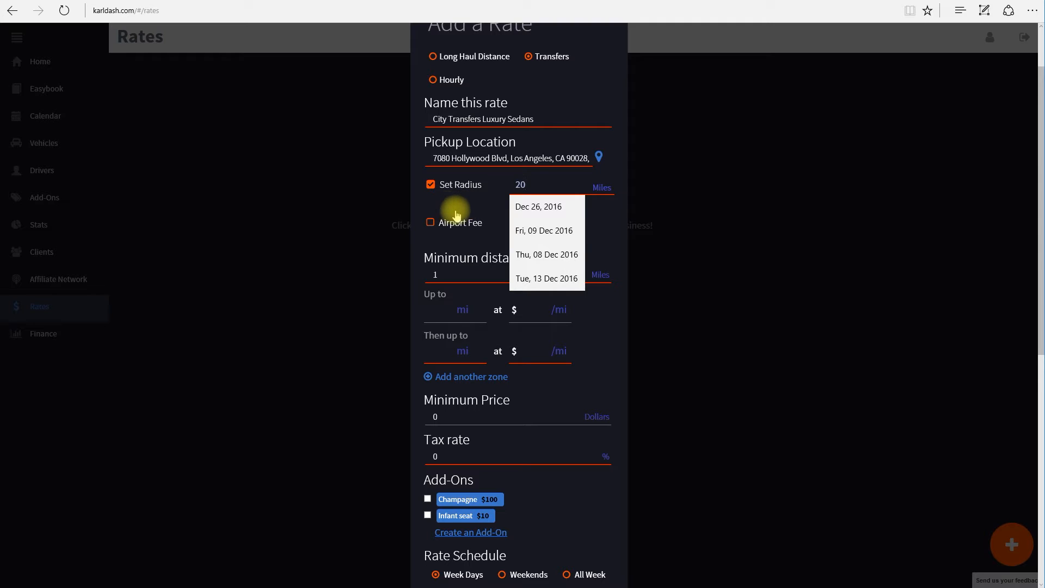
click(608, 227)
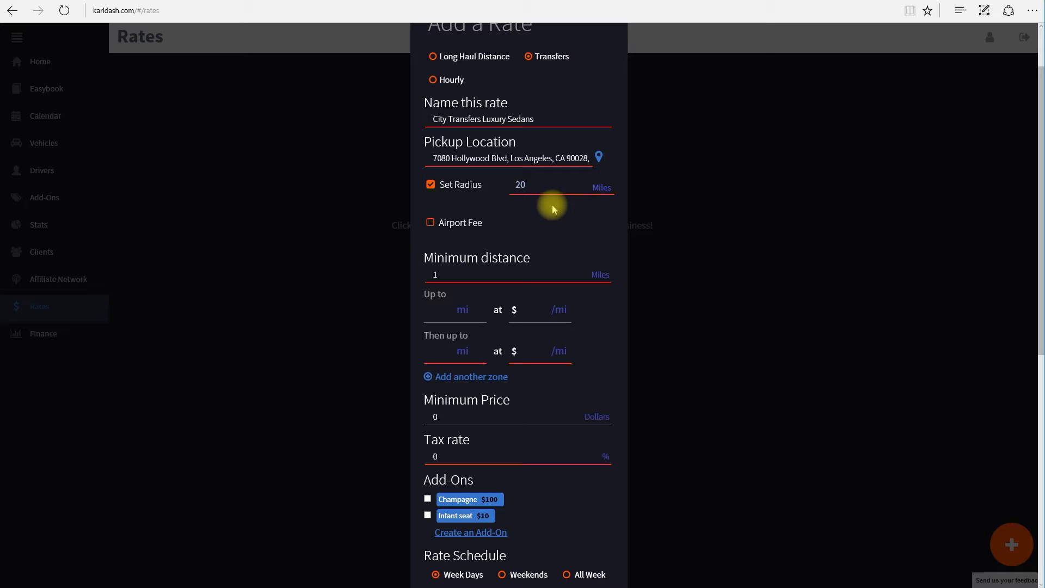
Enable the airport fee at 10 dollars, re-ticking it after it switched off
click(430, 223)
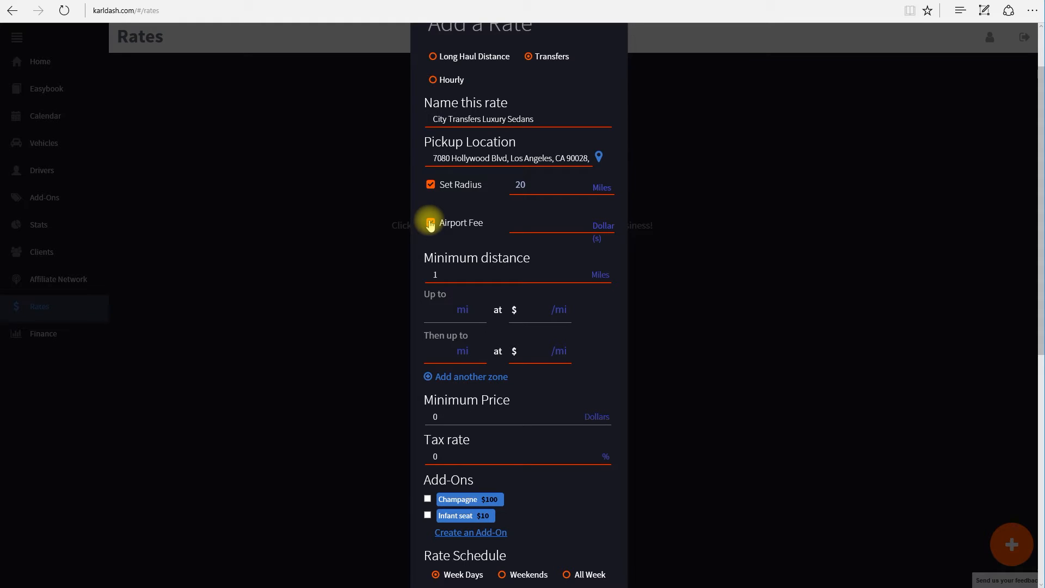
click(553, 228)
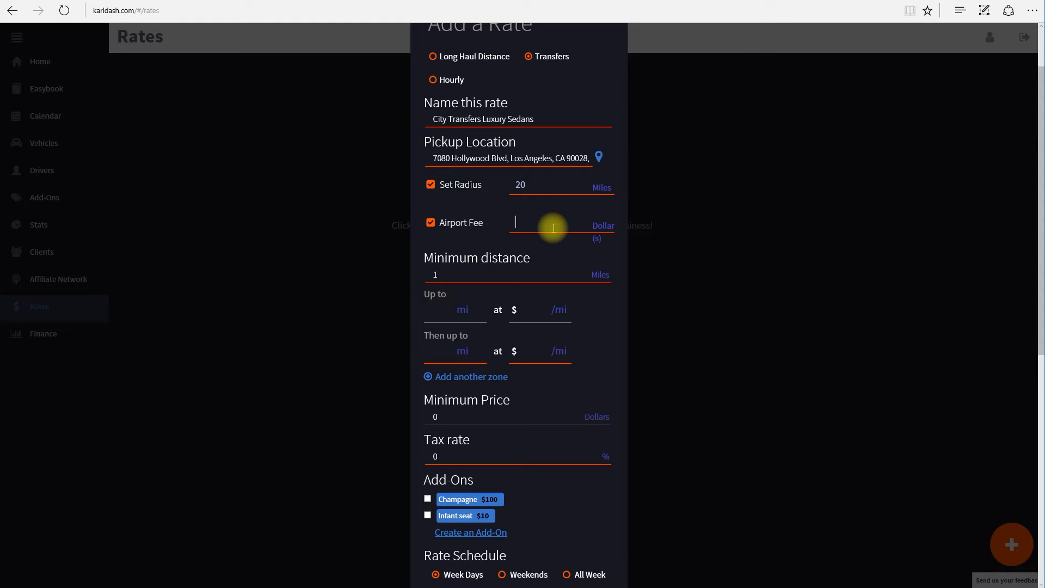
text(10)
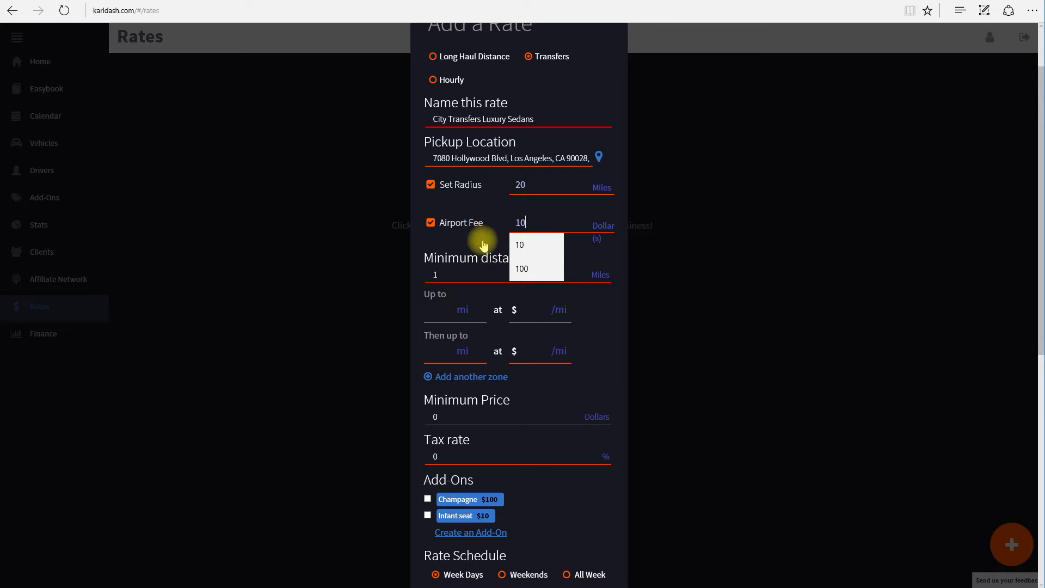
click(478, 238)
click(431, 224)
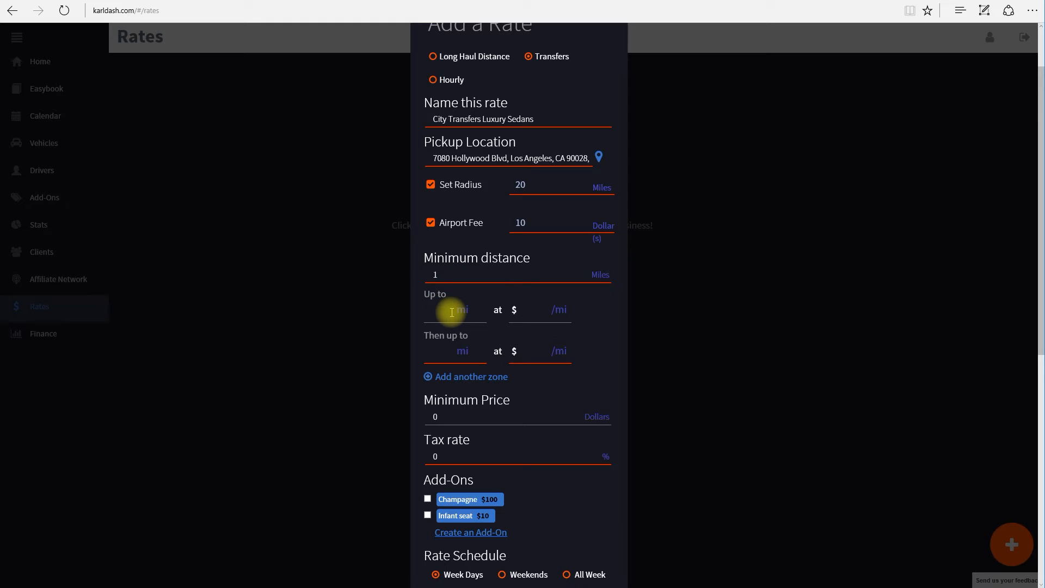
Set mileage zones to $4.5/mi up to 20 miles and $3.9/mi up to 40 miles
click(452, 312)
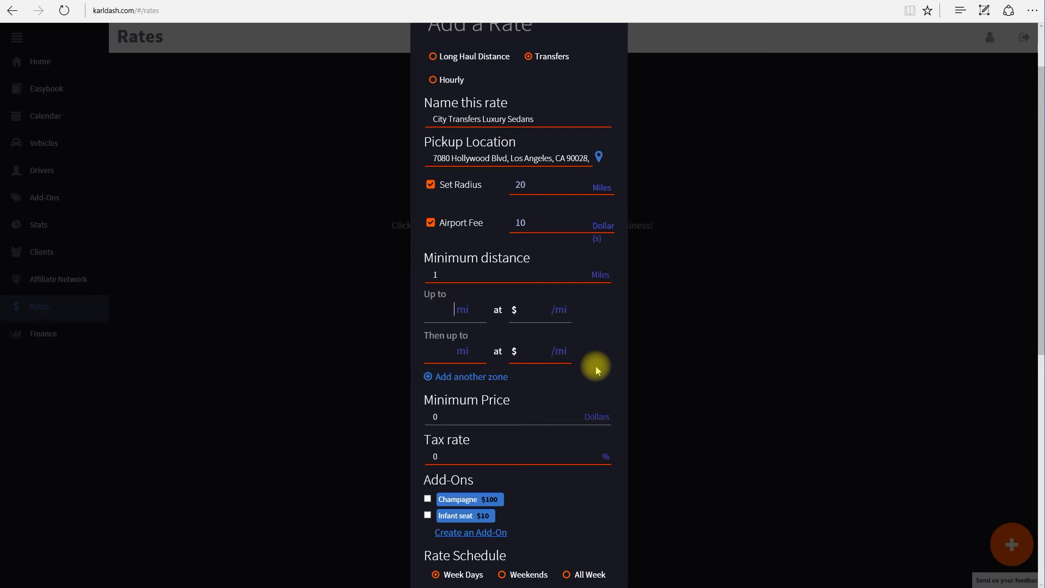
text(20)
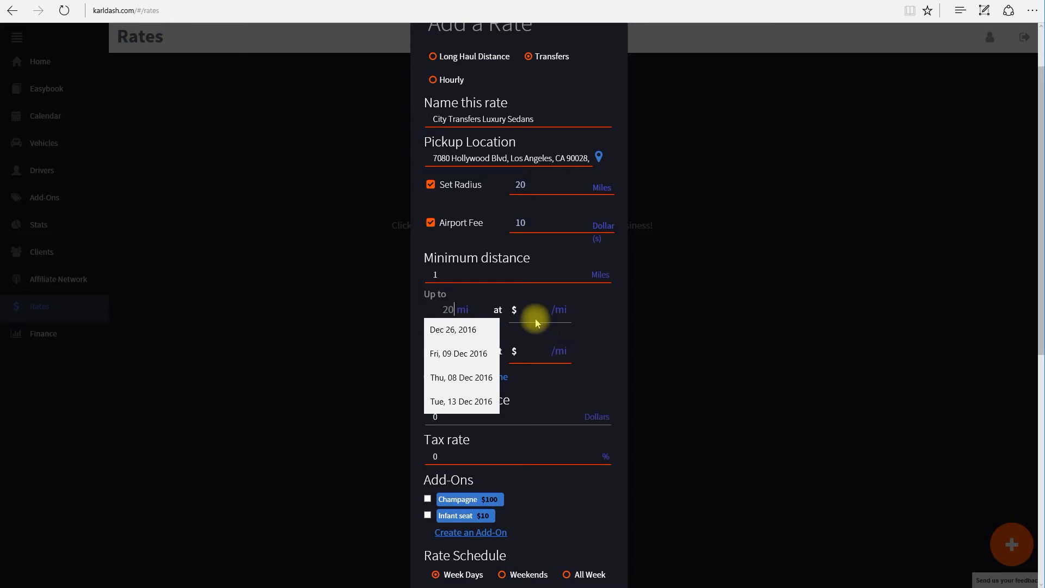
click(537, 319)
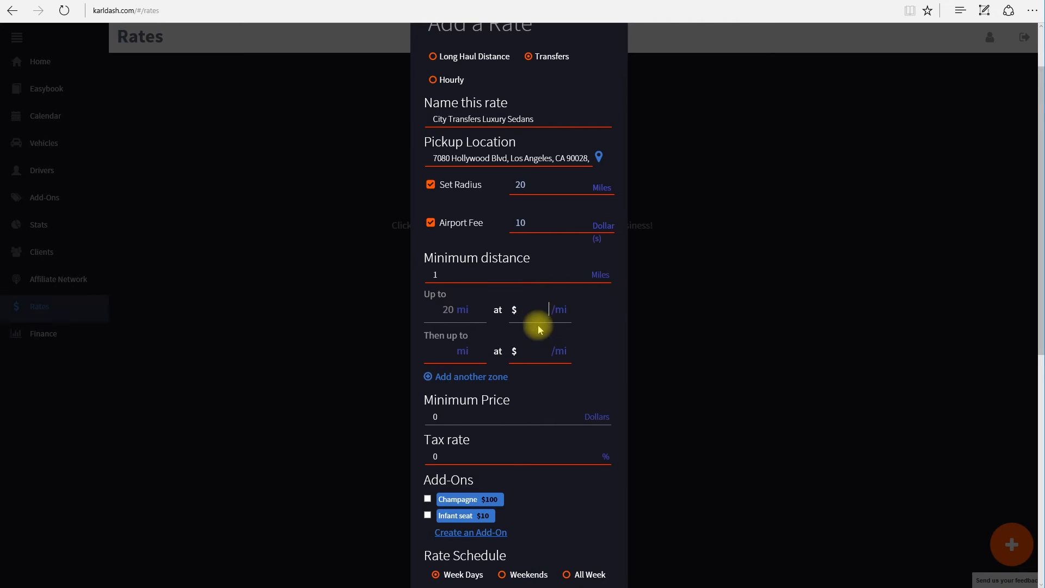
text(4.5)
click(448, 355)
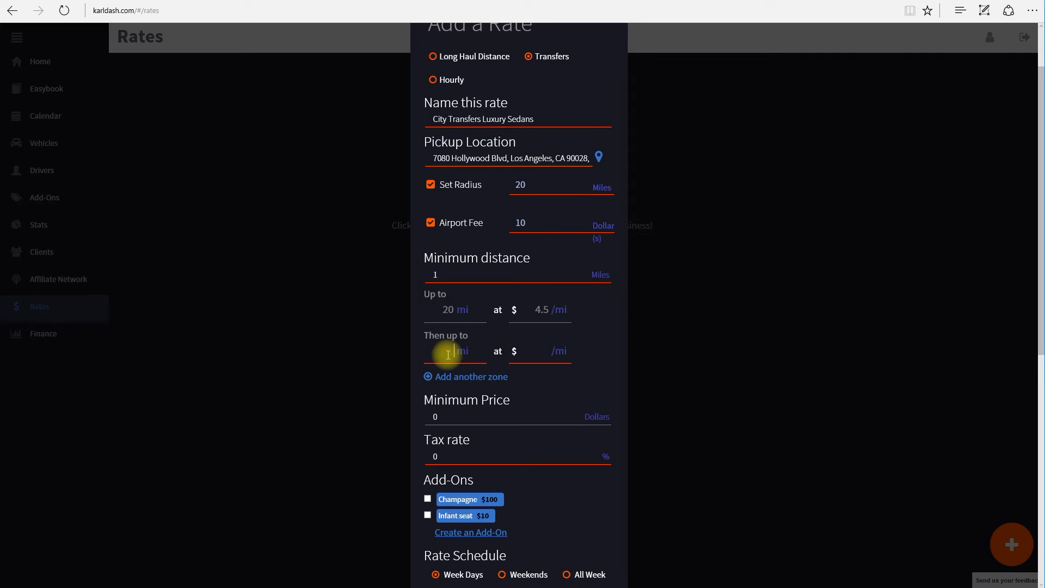
text(40)
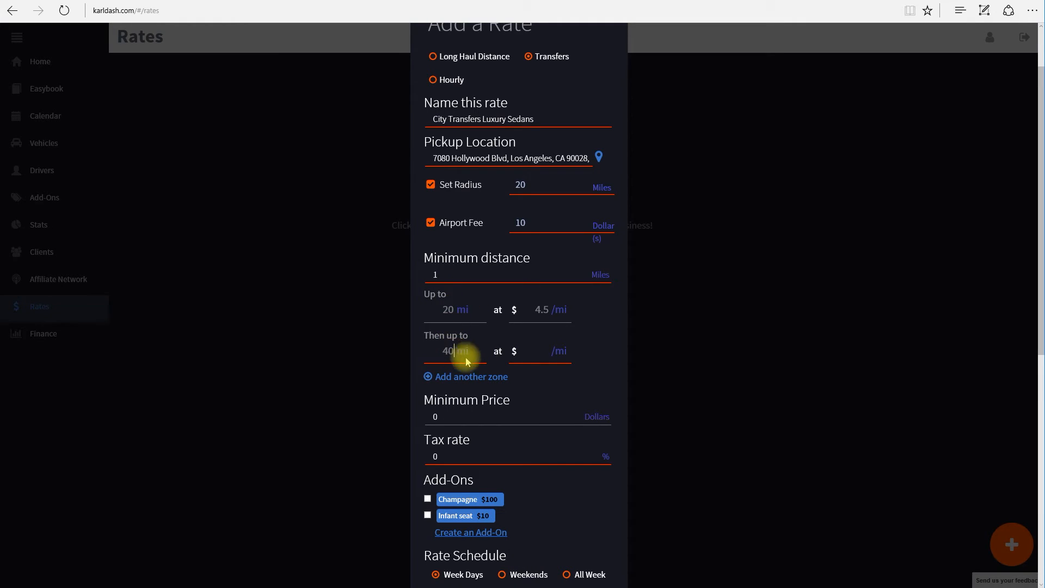
click(534, 351)
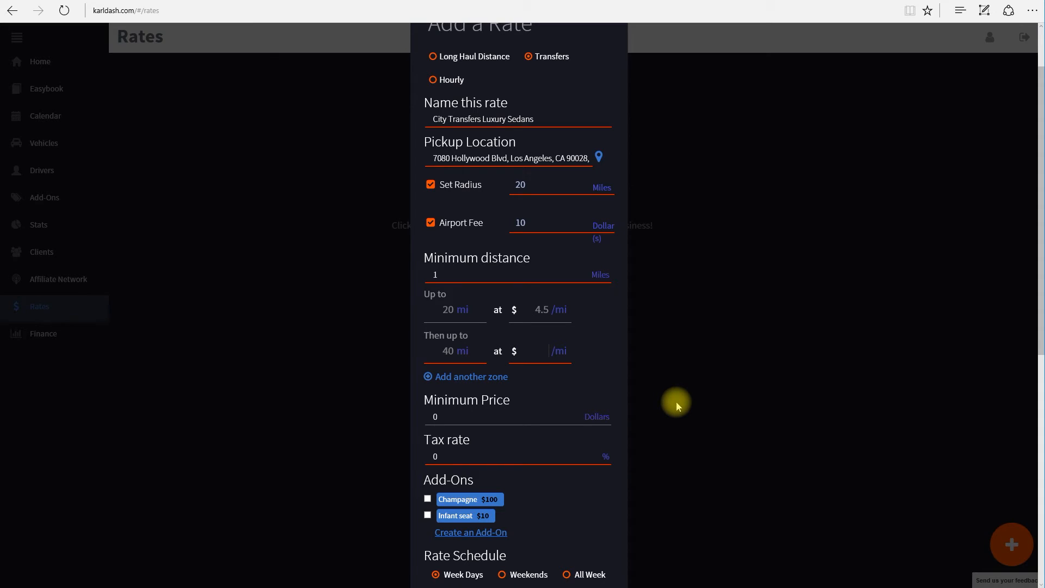
text(3.9)
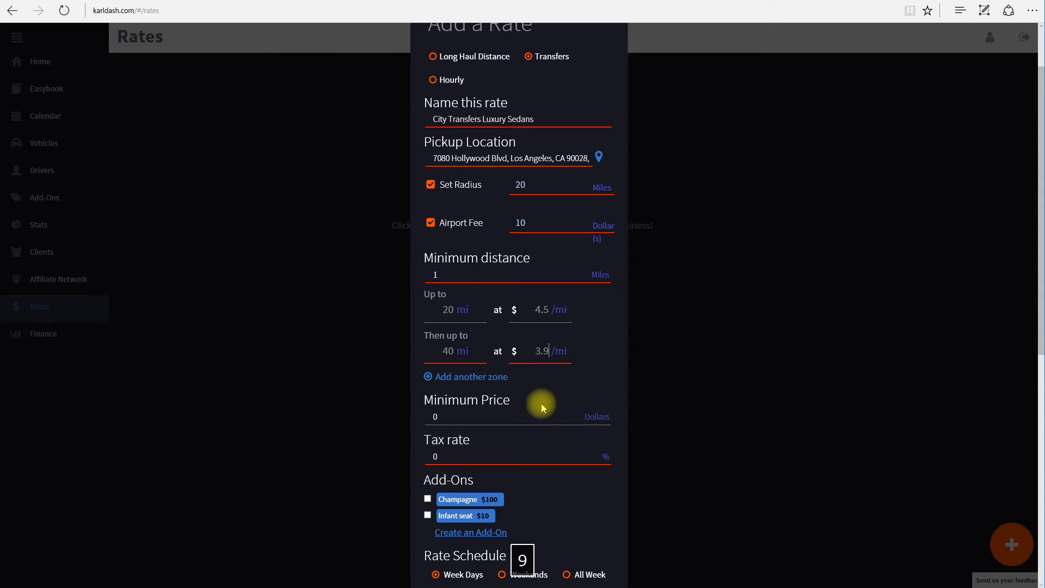
Add a third mileage zone up to 60 miles at $2.9 per mile
click(467, 376)
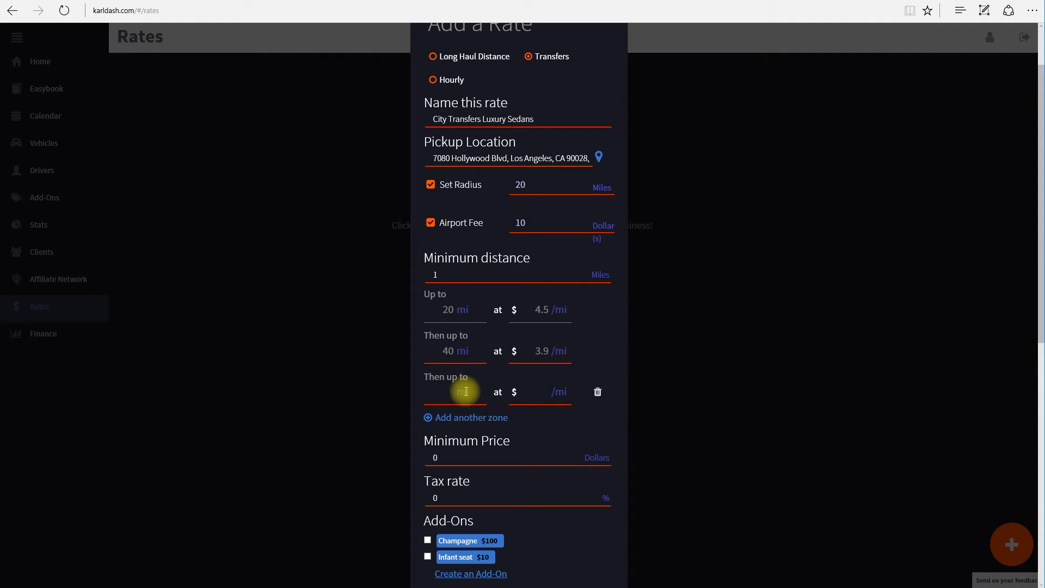
click(466, 394)
text(60)
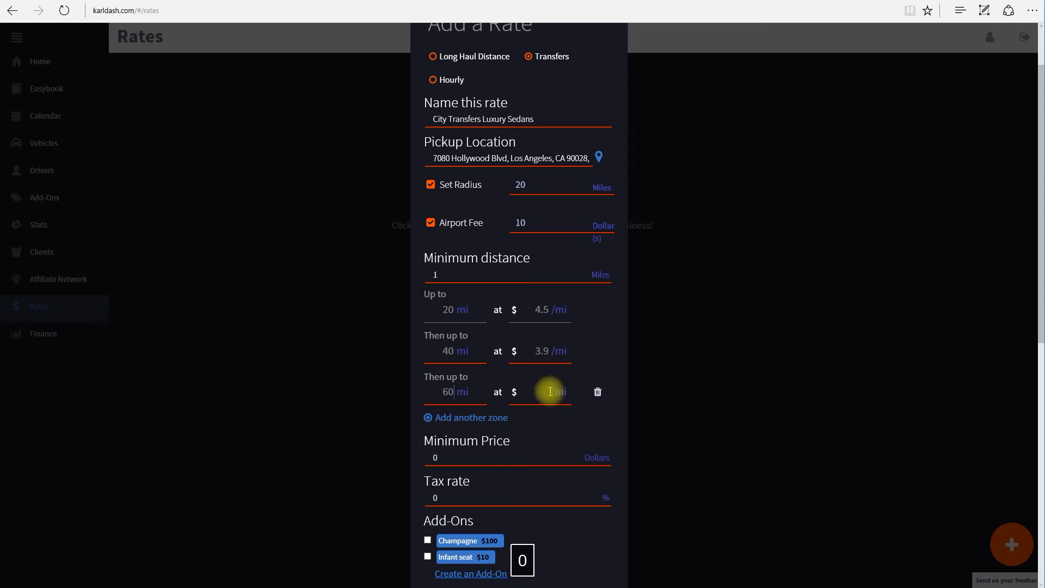
text(2.9)
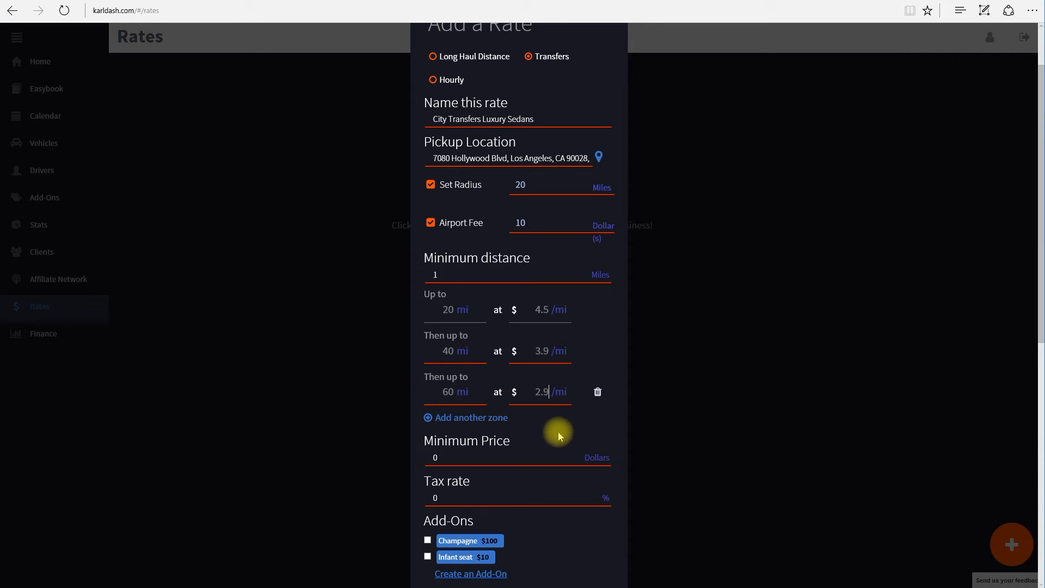
Replace the minimum price of 0 with 75 dollars
click(459, 462)
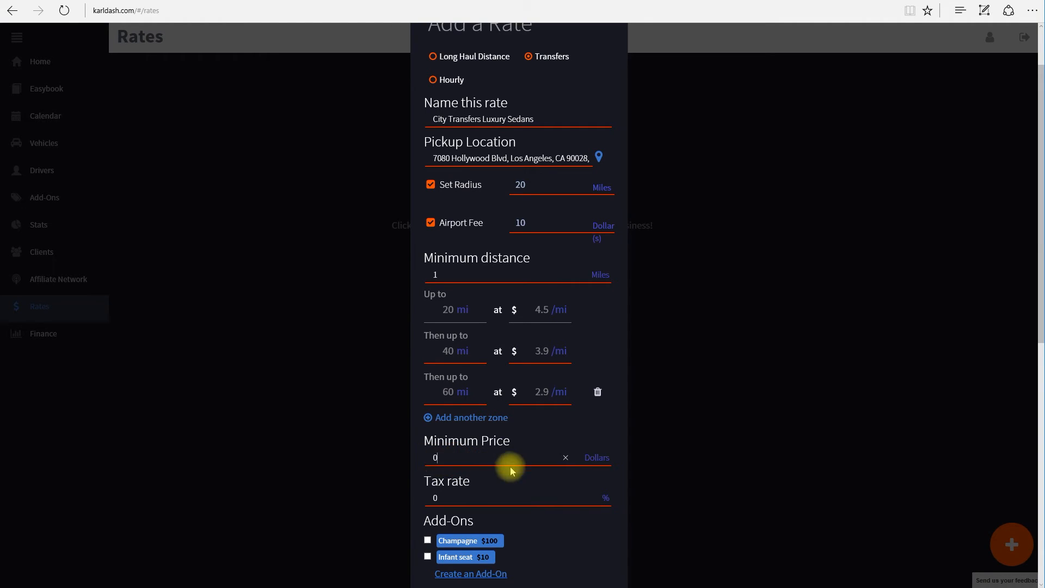
click(565, 459)
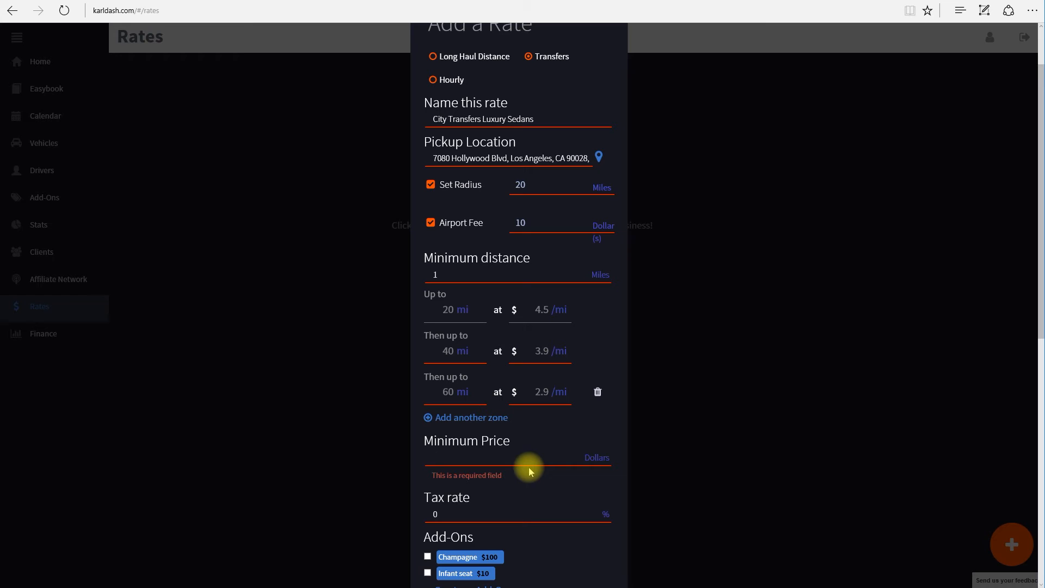
text(75)
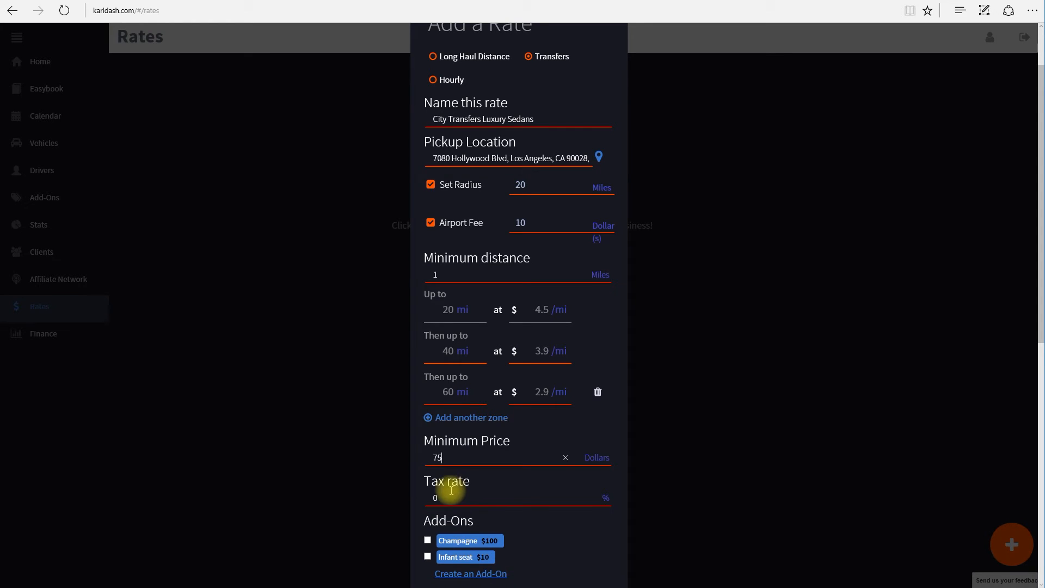
scroll(361, 434, down, 3)
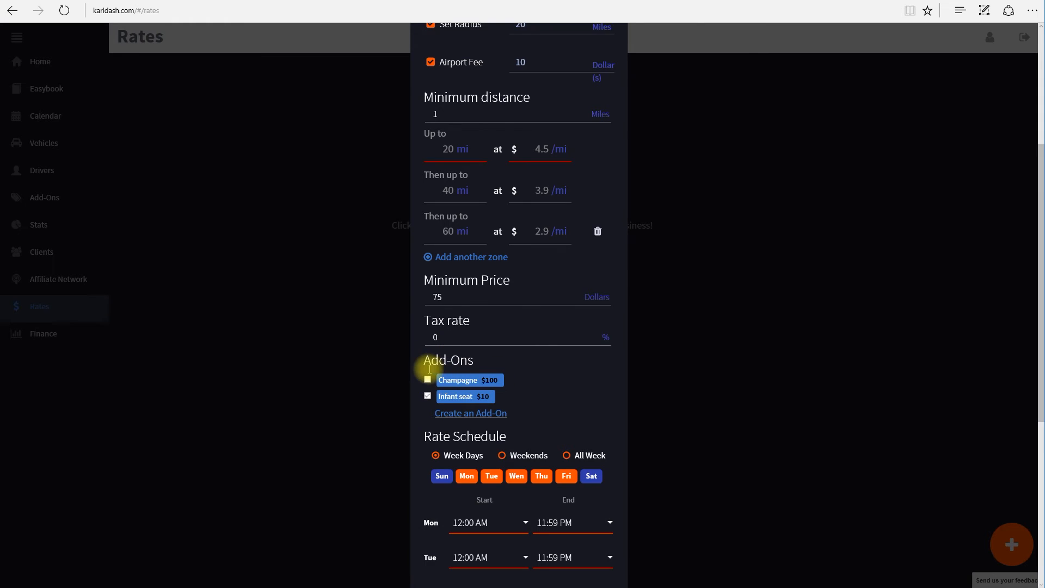
Set the rate schedule to All Week, Sunday–Saturday, 12:00 AM to 11:59 PM
scroll(388, 378, down, 2)
scroll(387, 381, down, 2)
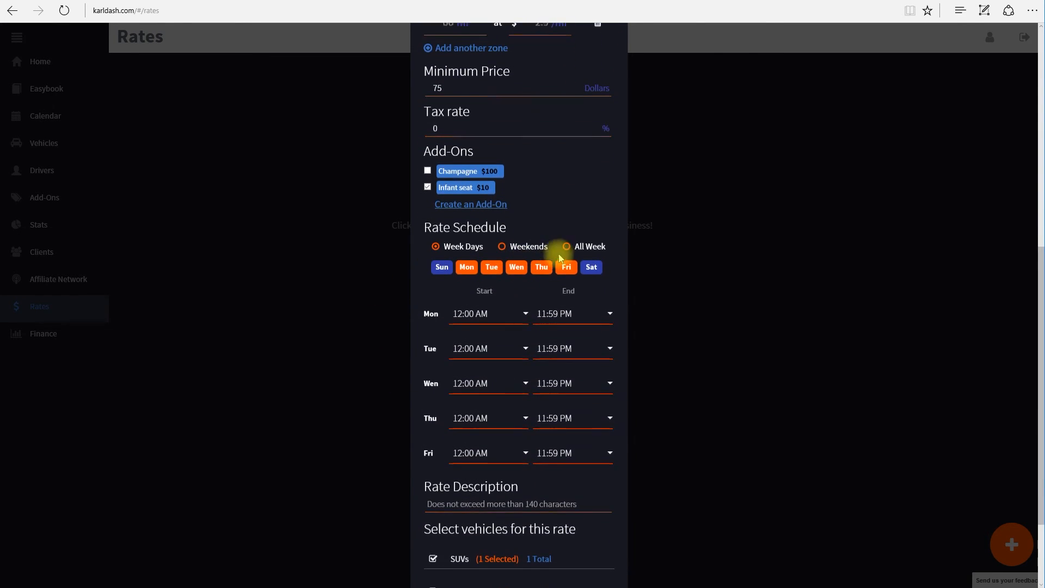
click(566, 245)
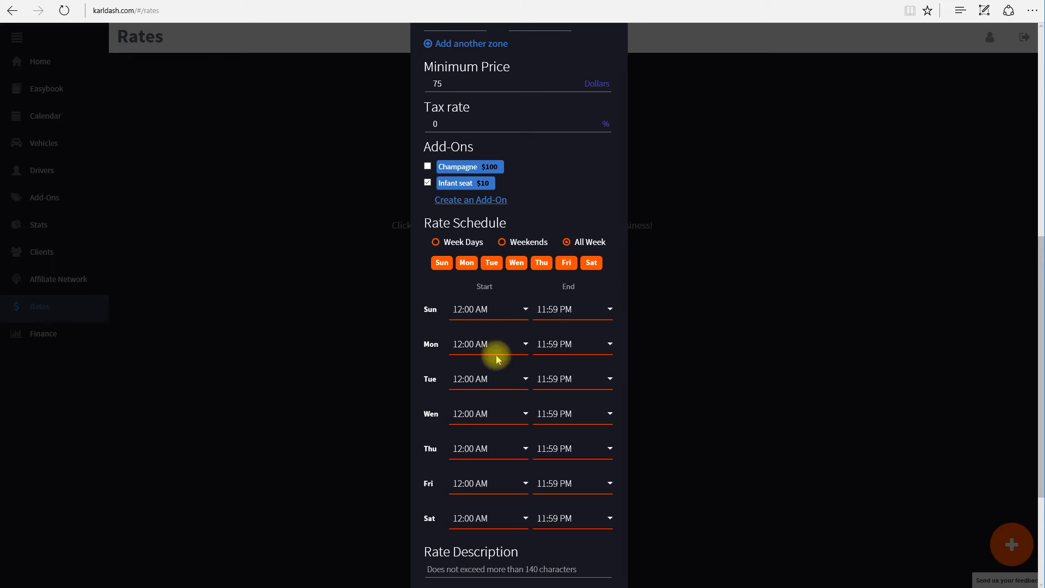
scroll(439, 349, down, 3)
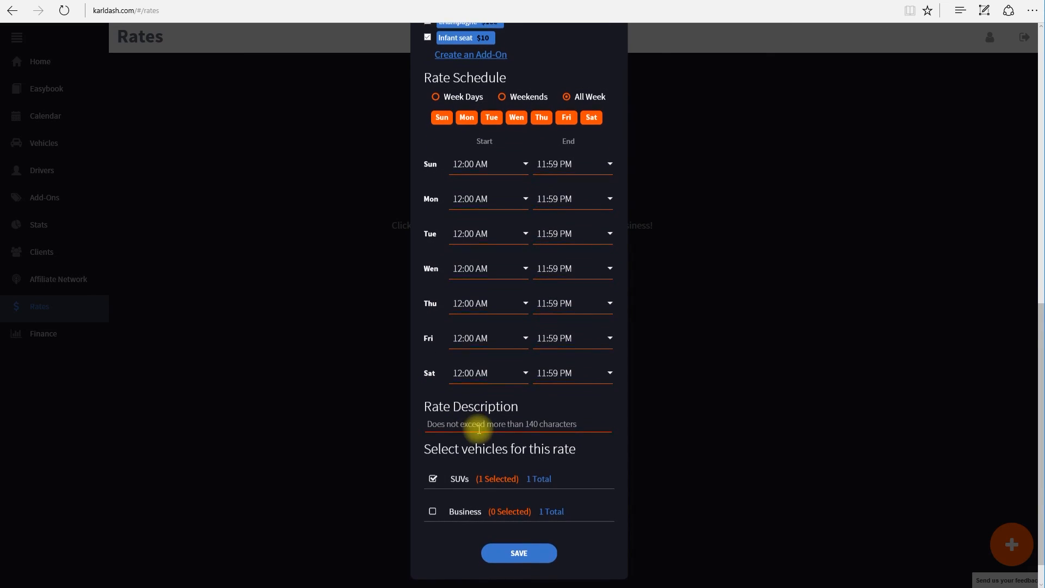
Describe the rate as 'this is a test rate' and swap SUVs for the Business vehicle
click(478, 424)
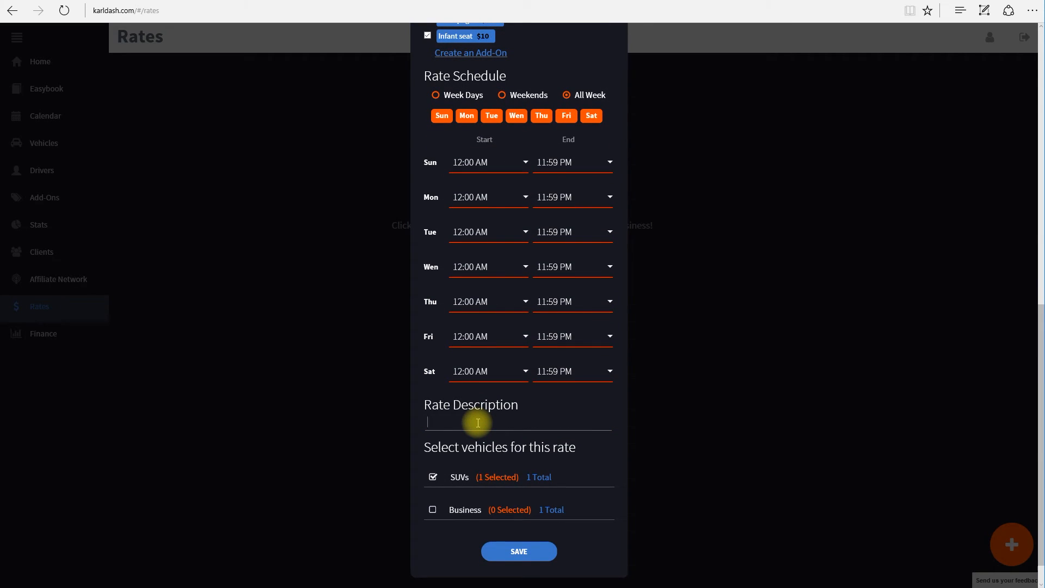
text(this)
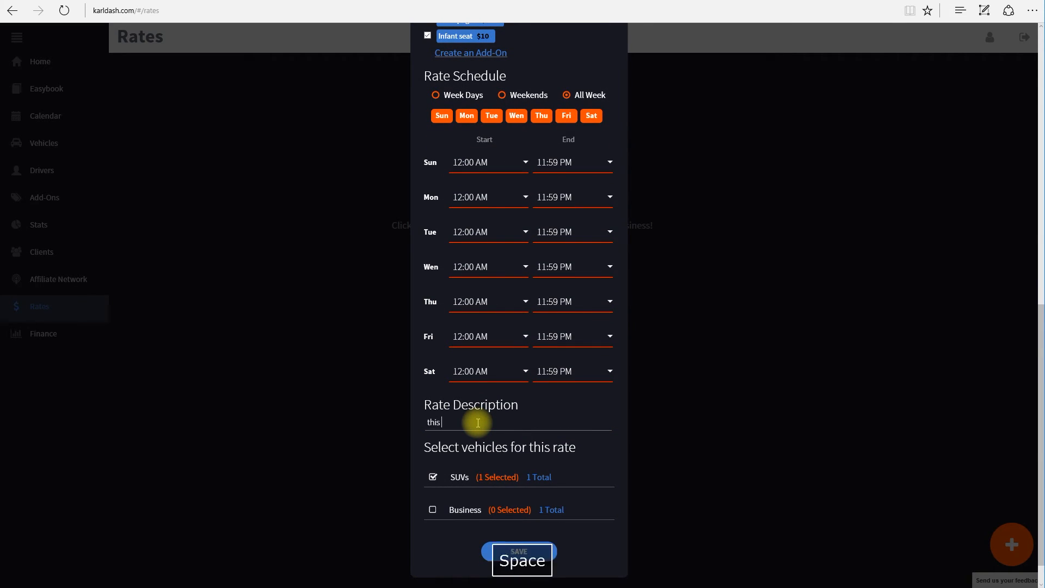
text( is a test rate)
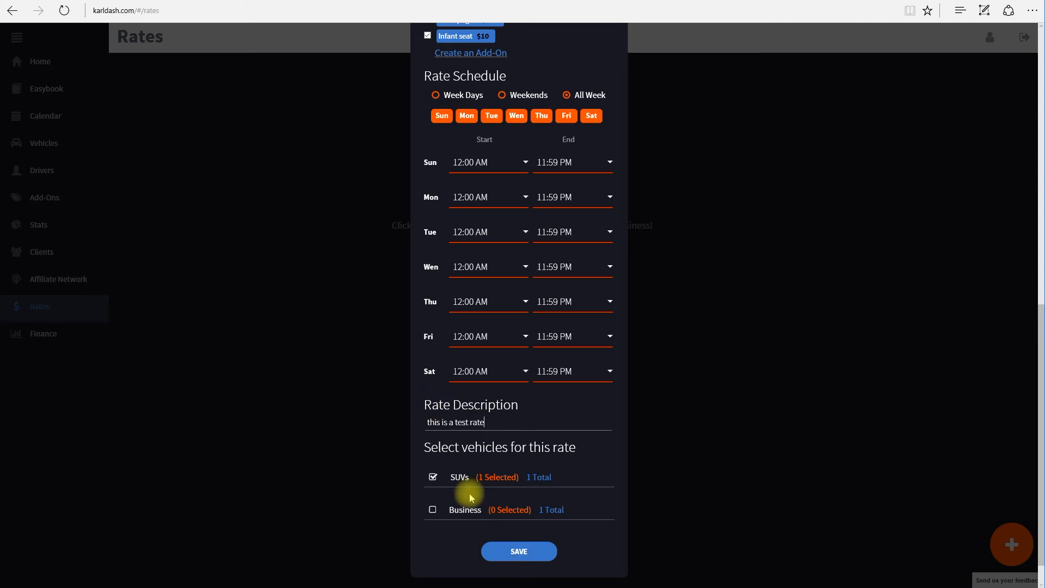
click(433, 478)
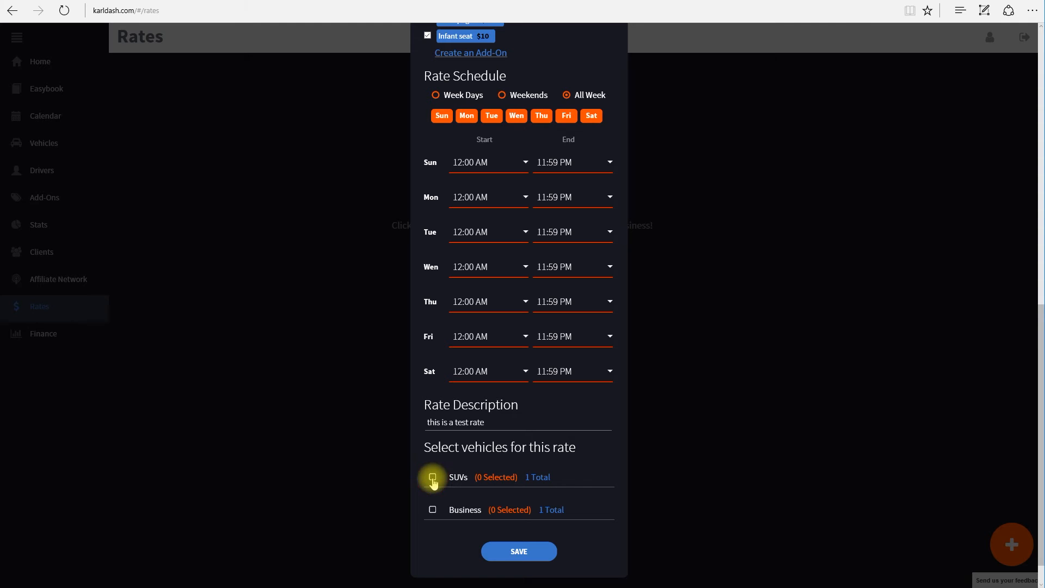
click(432, 511)
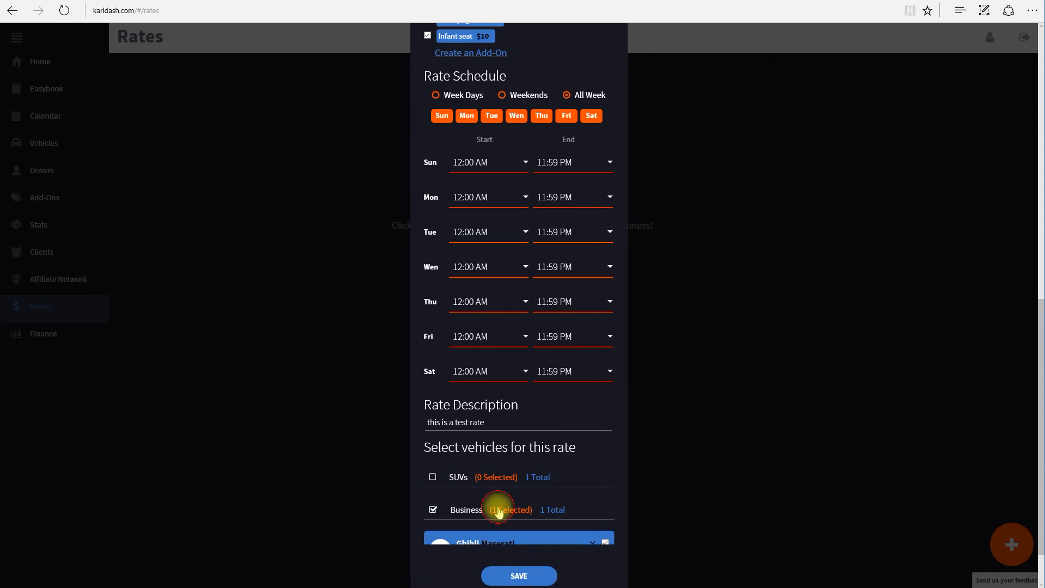
scroll(639, 511, down, 2)
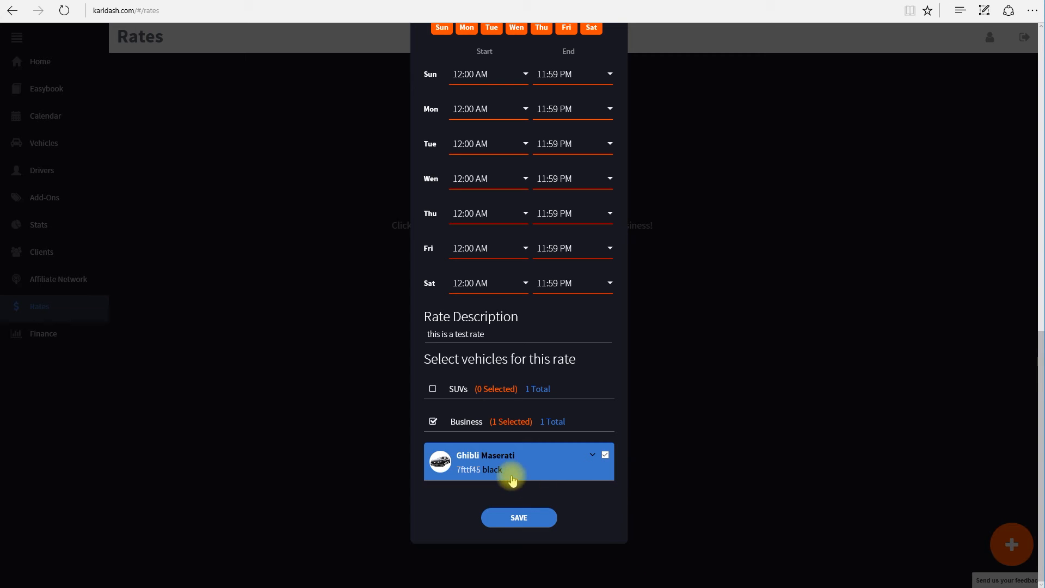
Check the Ghibli Maserati's assigned driver, then review the rate form
click(513, 470)
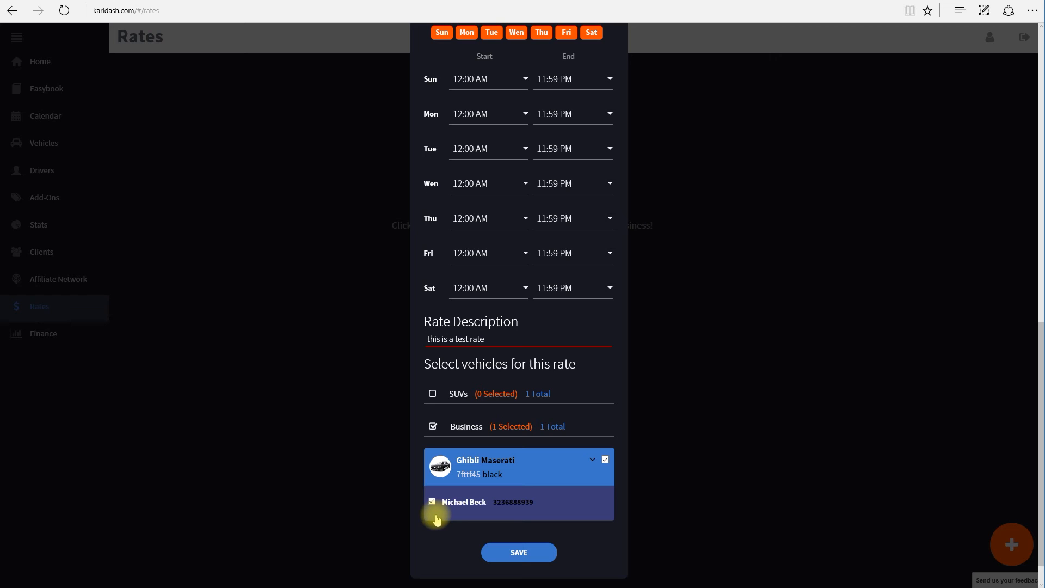
click(593, 460)
scroll(544, 437, up, 6)
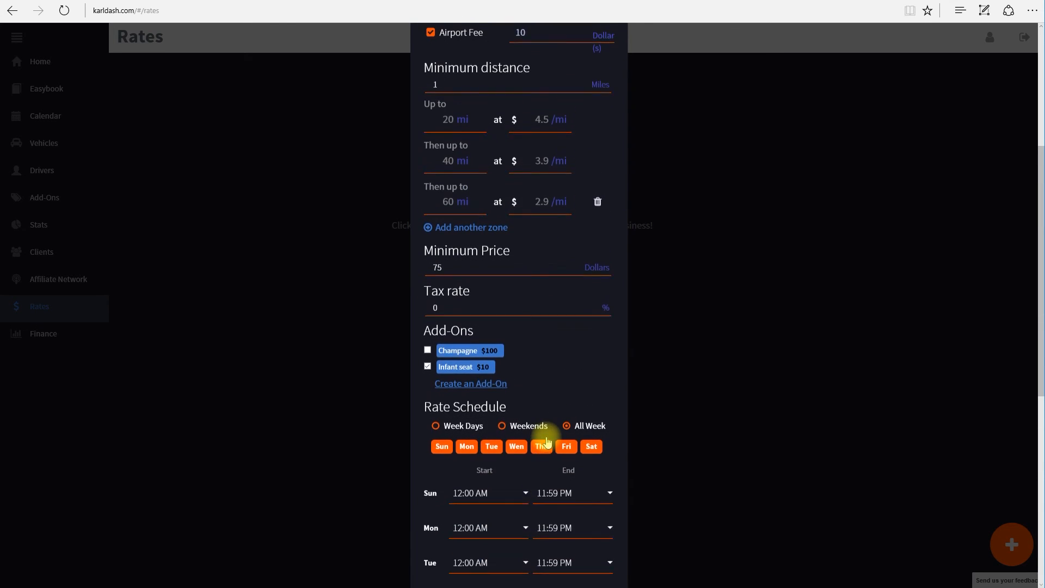
scroll(546, 437, down, 6)
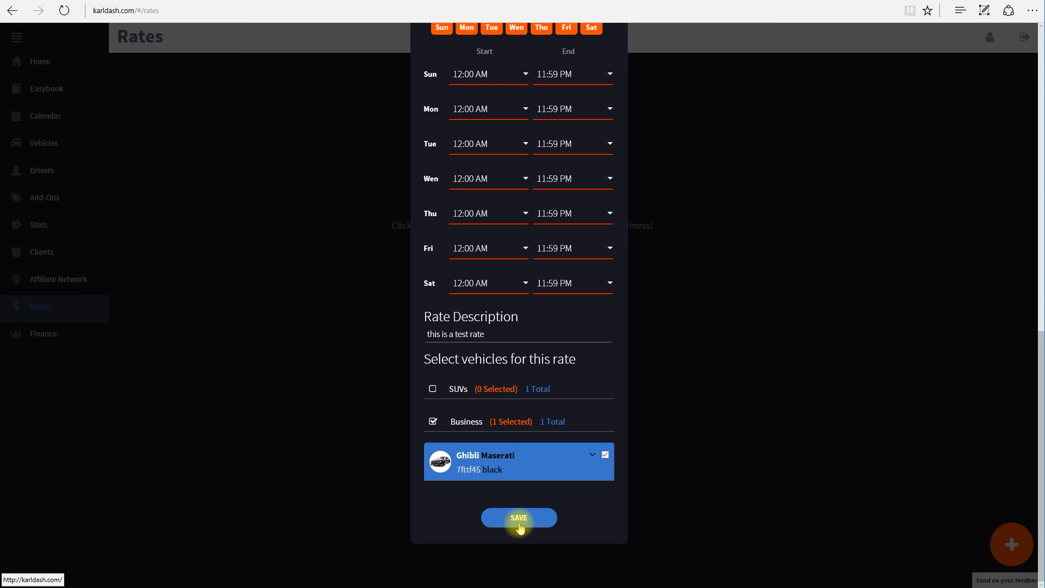
scroll(536, 325, up, 10)
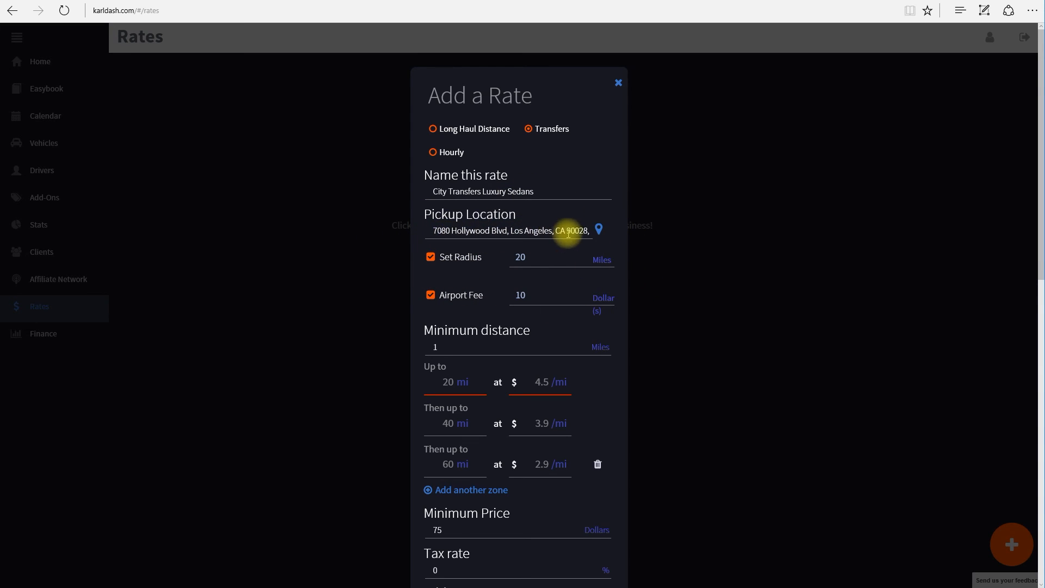
scroll(569, 430, down, 2)
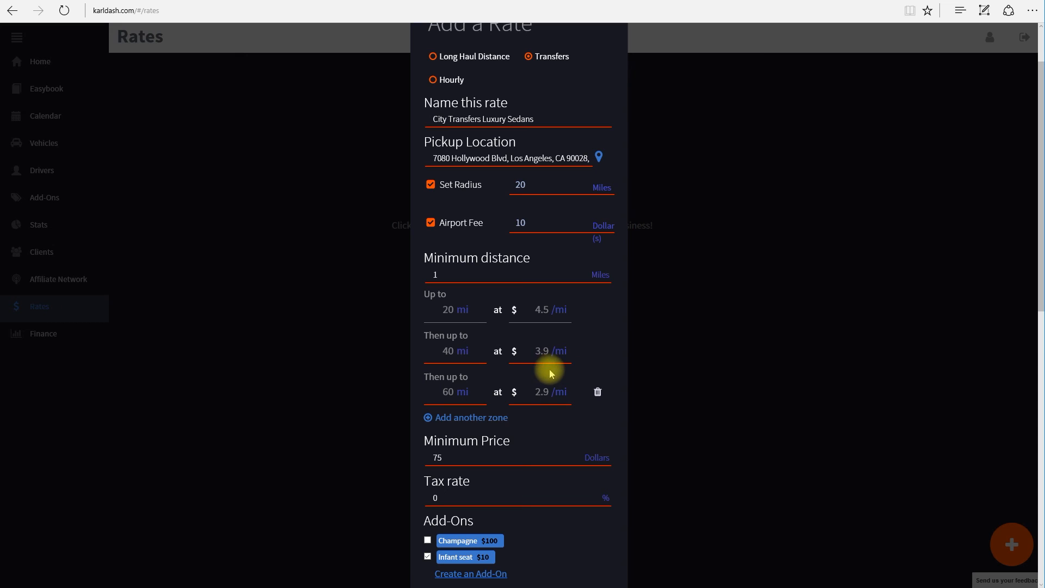
Save the City Transfers Luxury Sedans rate to the Rates page
scroll(550, 373, down, 10)
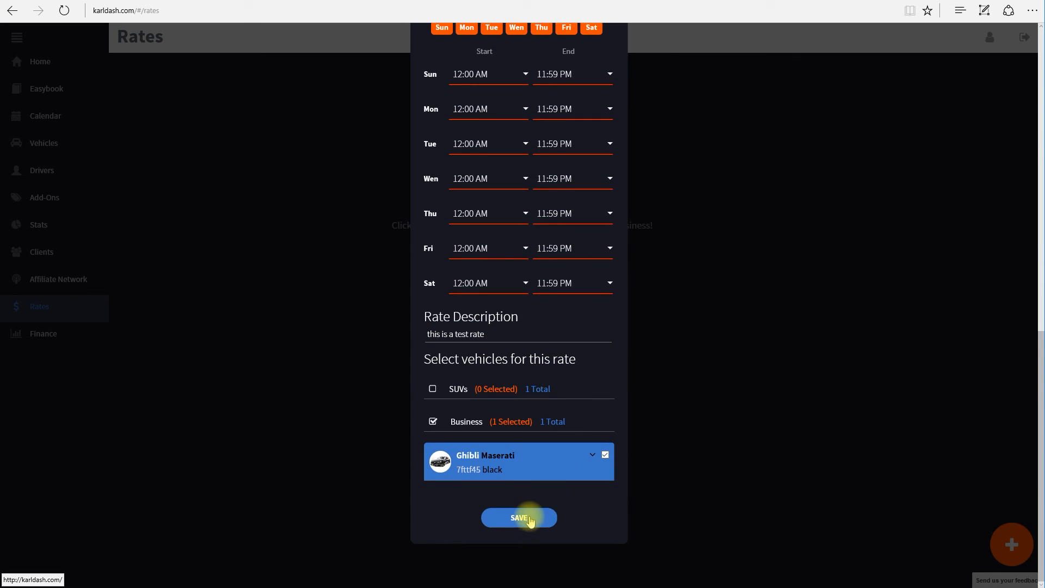
scroll(517, 414, up, 9)
scroll(519, 404, down, 9)
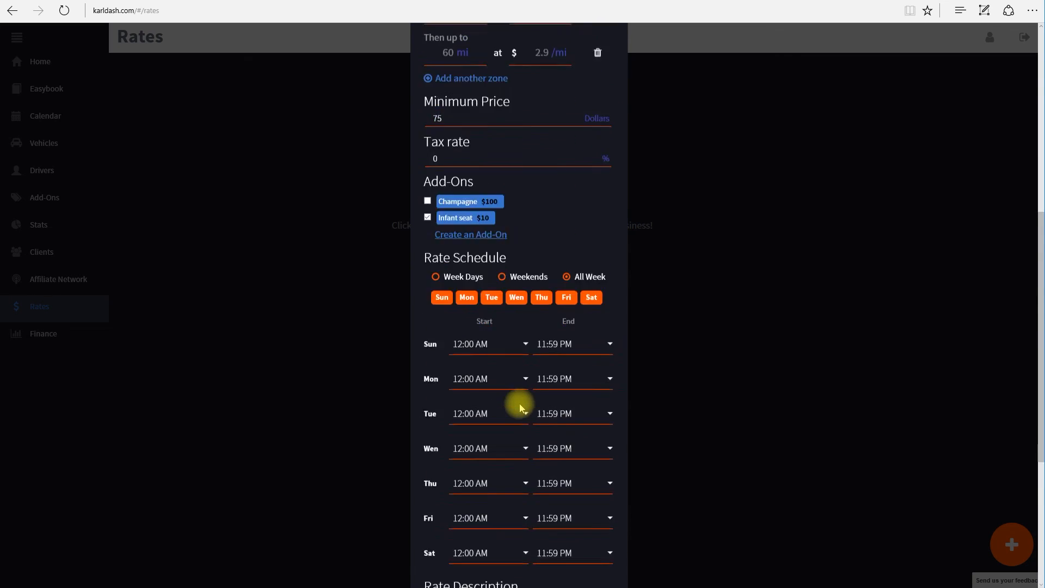
click(525, 517)
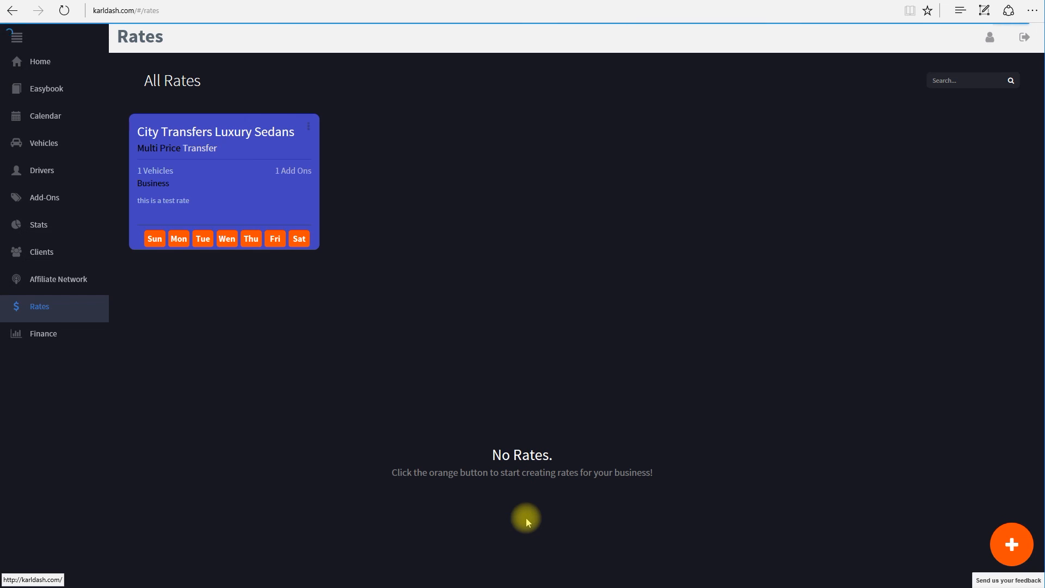